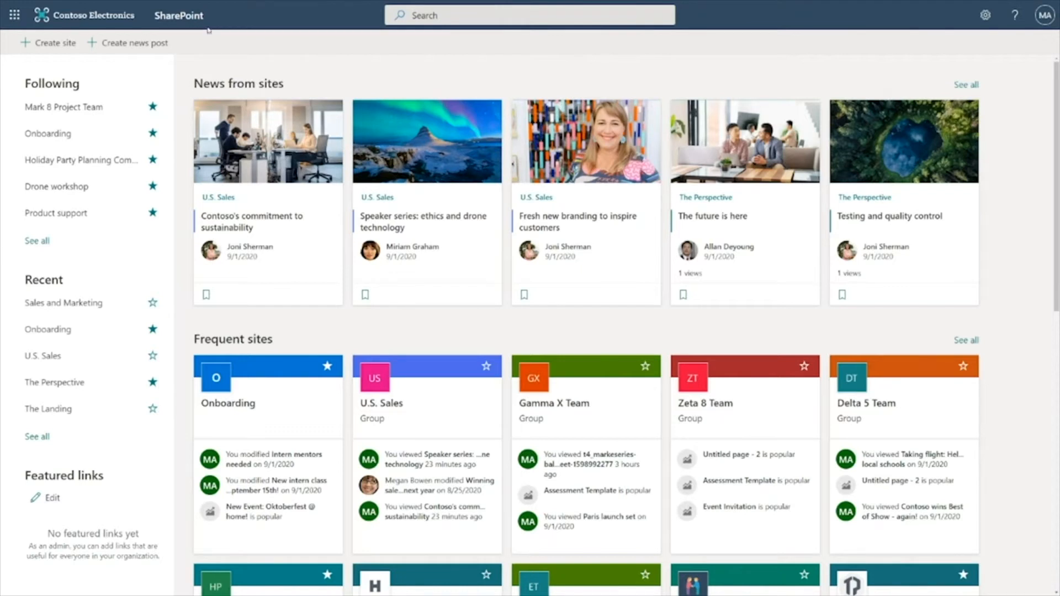
Start a new team site named Alpha 1 Team, keeping the default address and privacy settings
{"action": "left_click", "coordinate": [15, 15]}
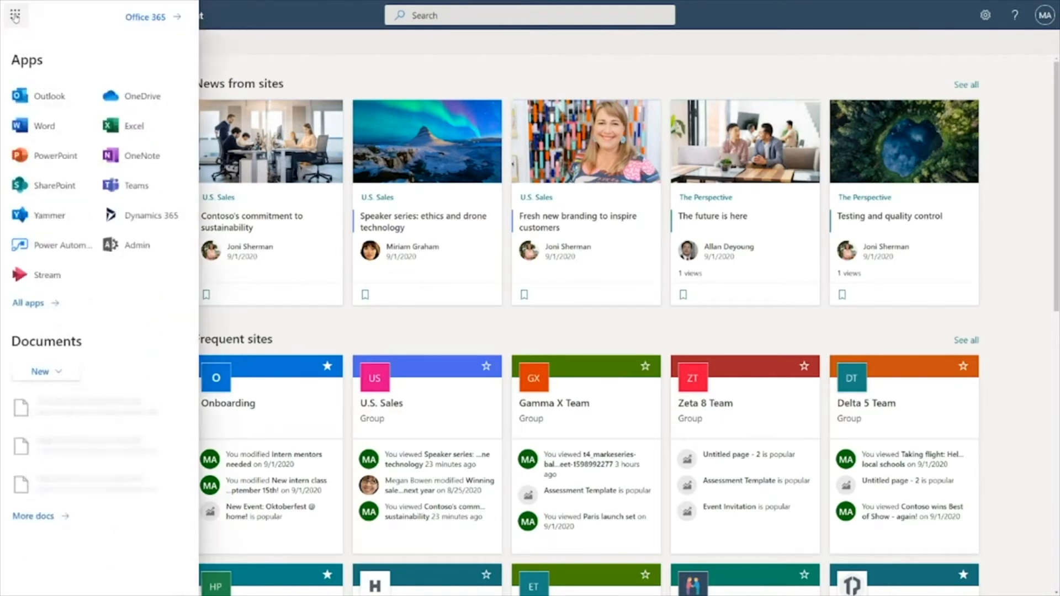
{"action": "left_click", "coordinate": [55, 186]}
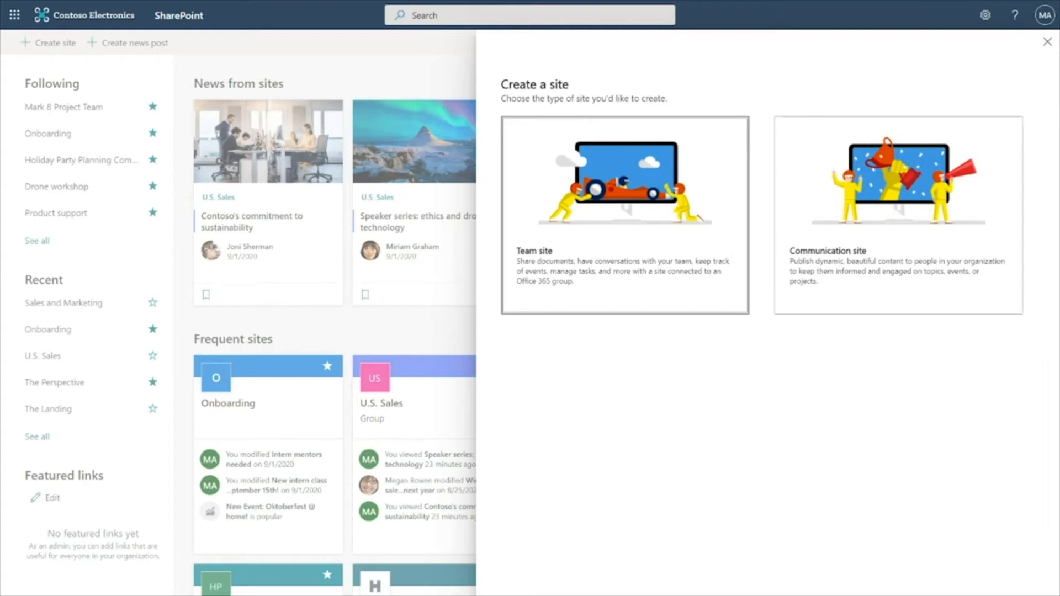
{"action": "left_click", "coordinate": [598, 262]}
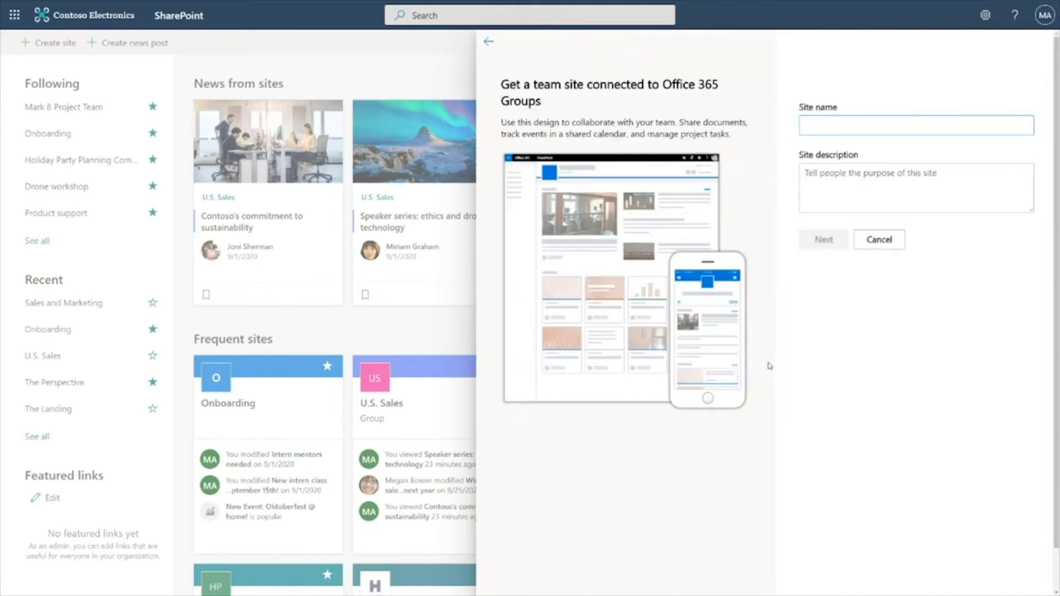
{"action": "type", "text": "Alpha 1 Team"}
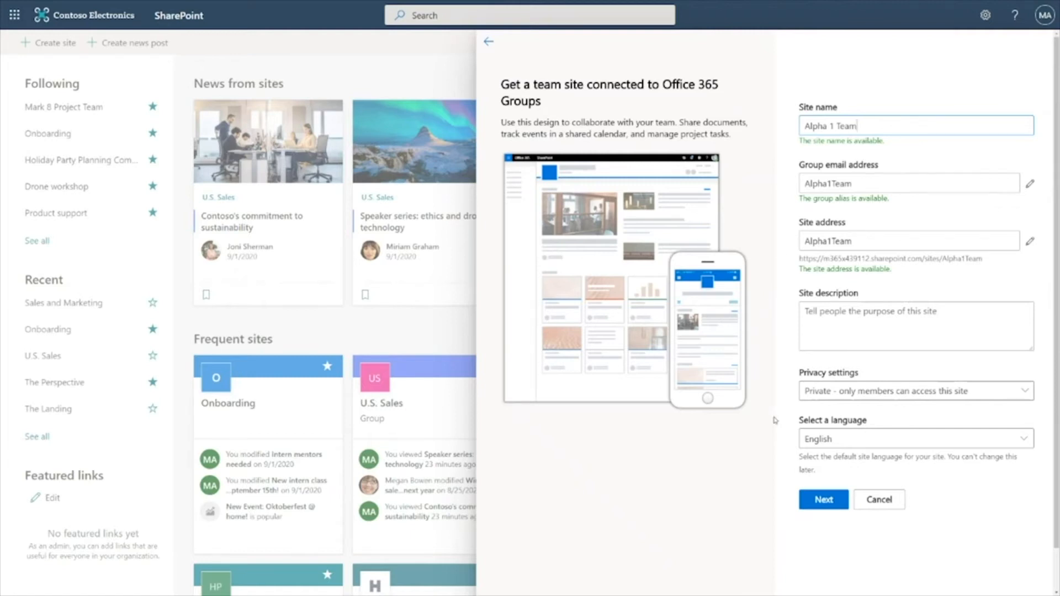
{"action": "left_click", "coordinate": [823, 500]}
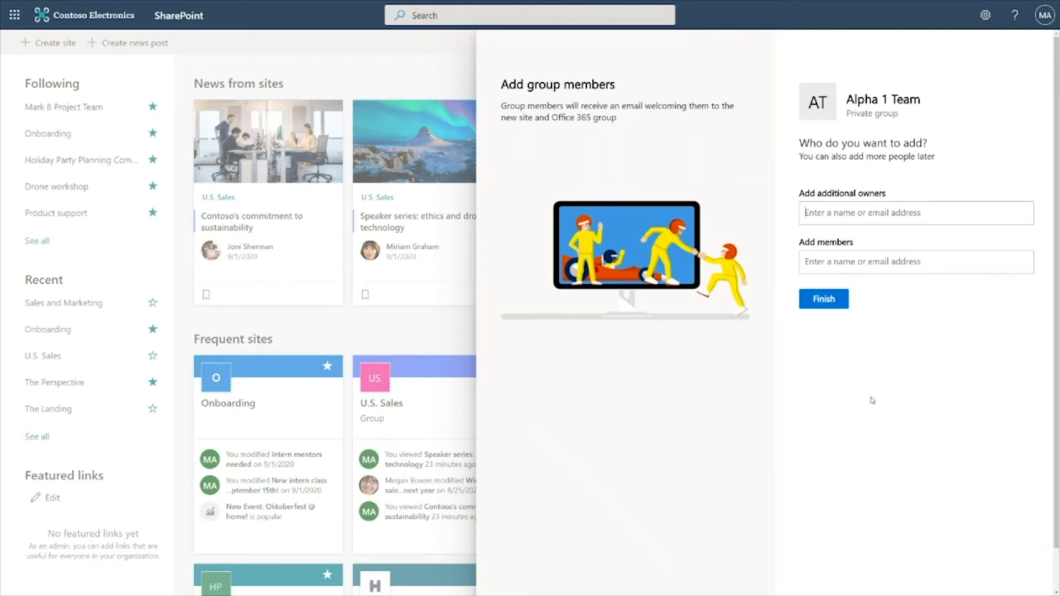
Add a colleague as an additional owner of the group and finish creating the site
{"action": "type", "text": "adele van"}
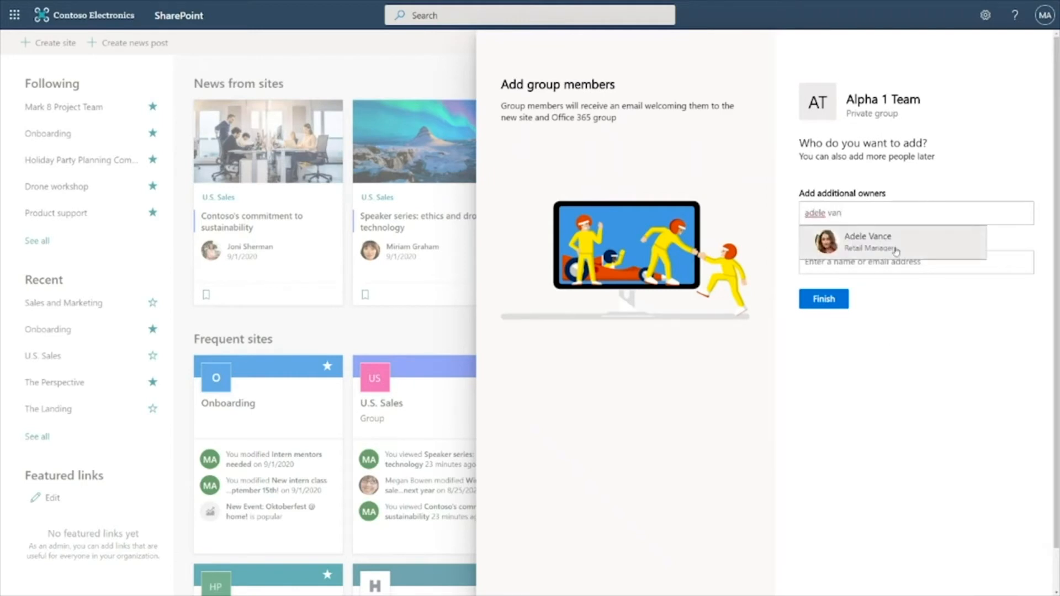
{"action": "left_click", "coordinate": [896, 252]}
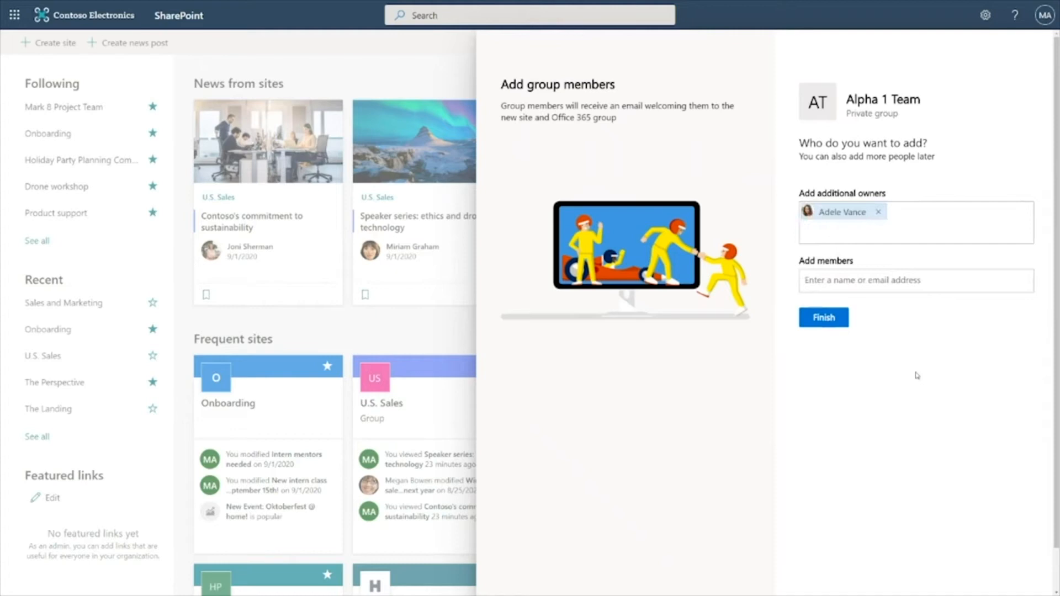
{"action": "left_click", "coordinate": [842, 325]}
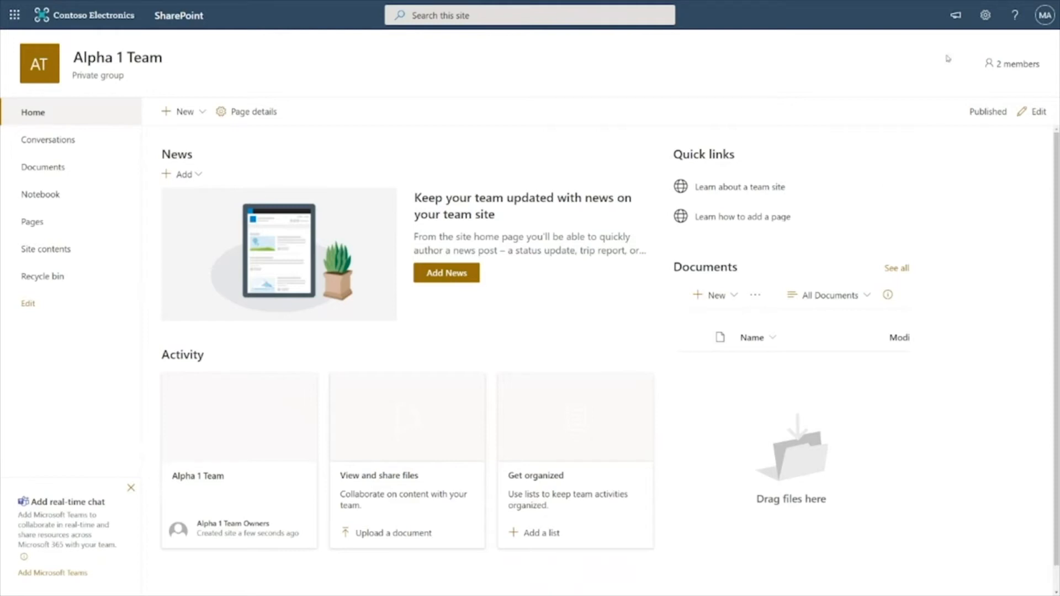
Glance at the next steps panel, then upload Event Invitation.docx into the site's Documents library
{"action": "left_click", "coordinate": [955, 17]}
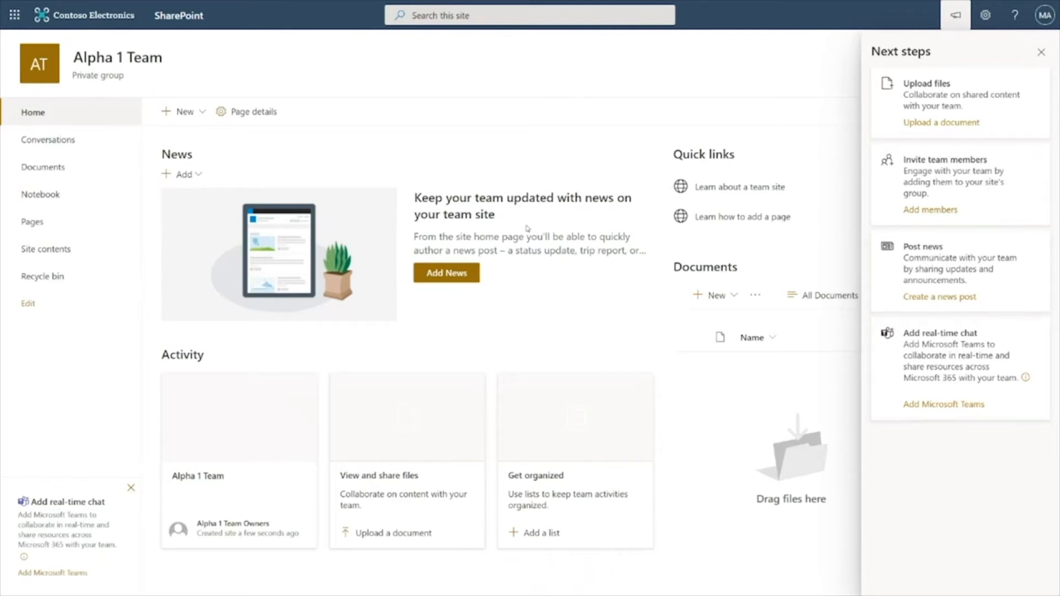
{"action": "left_click", "coordinate": [948, 24]}
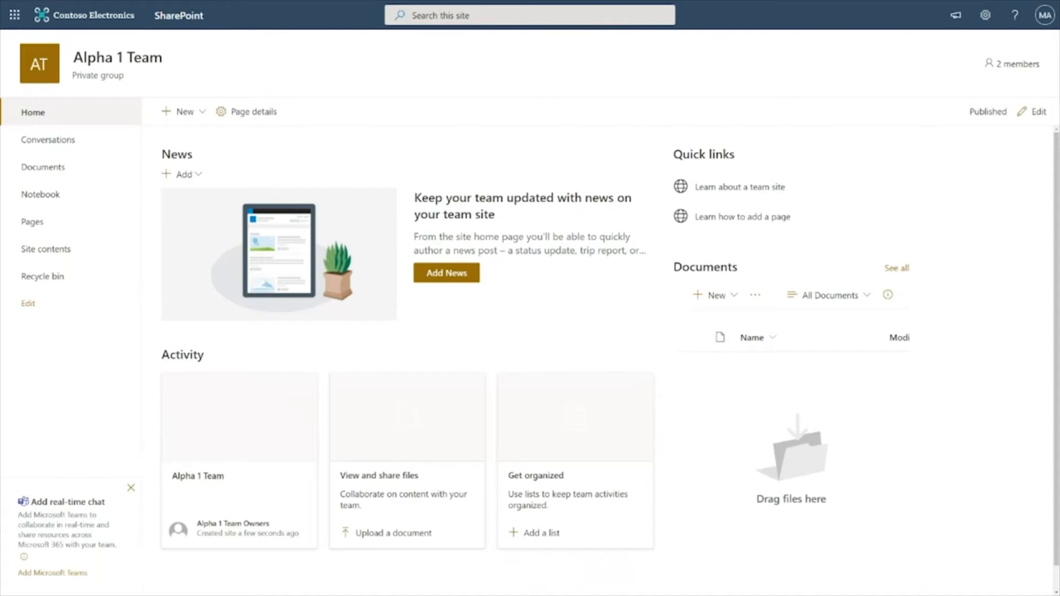
{"action": "left_click_drag", "start_coordinate": [18, 479], "coordinate": [844, 436]}
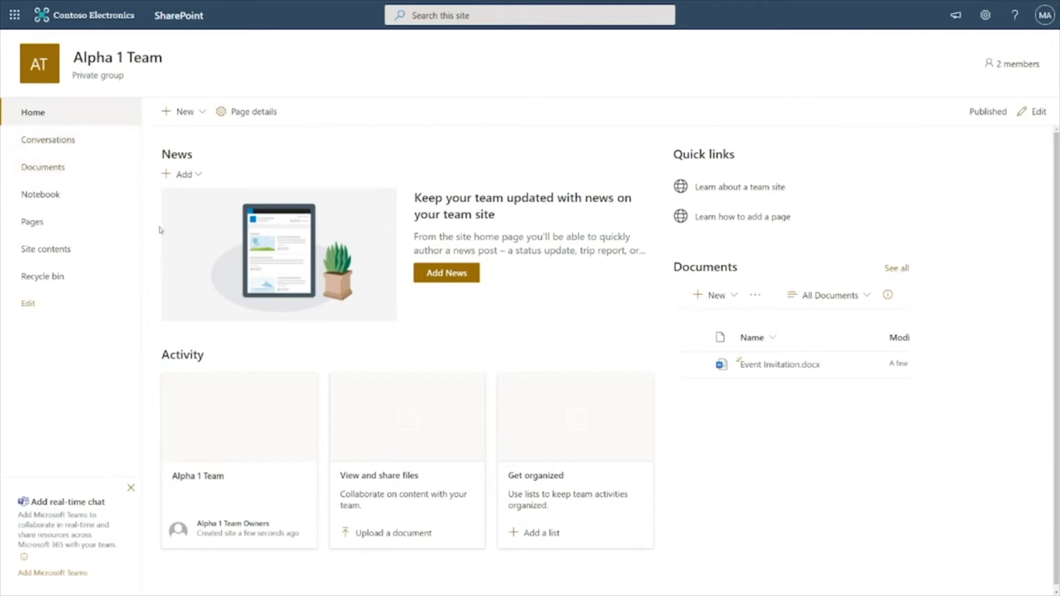
Create a list named Business Meeting Tasks from the Holiday Party Planning Committee's Party Tasks list
{"action": "left_click", "coordinate": [83, 254]}
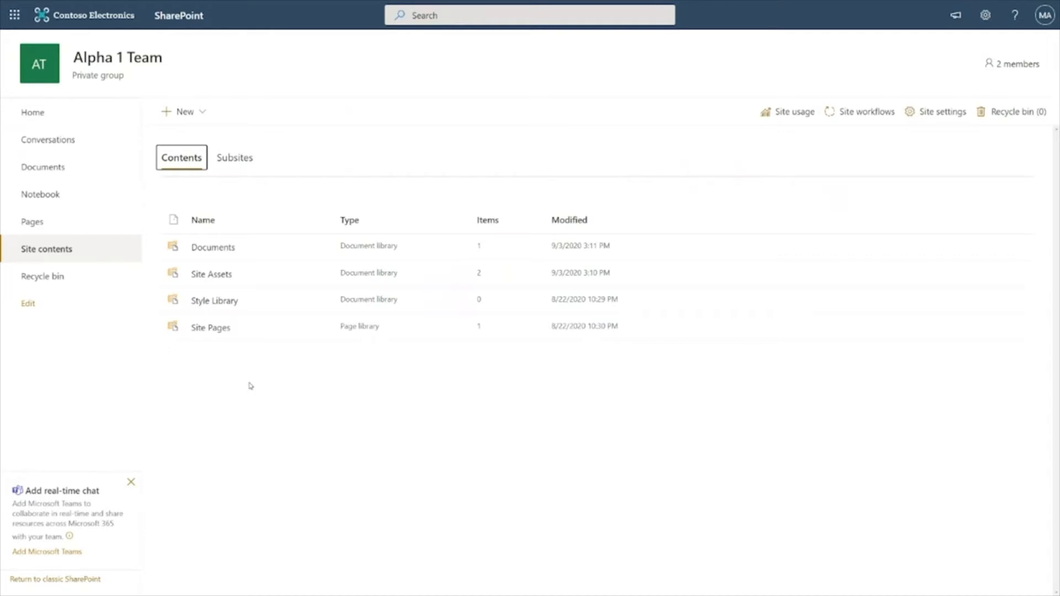
{"action": "left_click", "coordinate": [203, 112]}
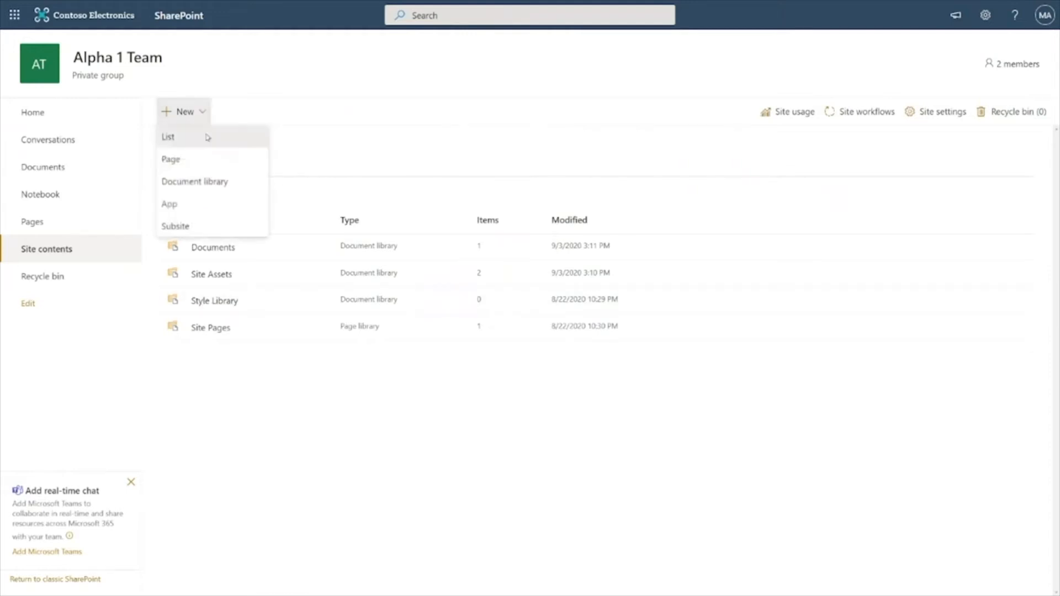
{"action": "left_click", "coordinate": [207, 137]}
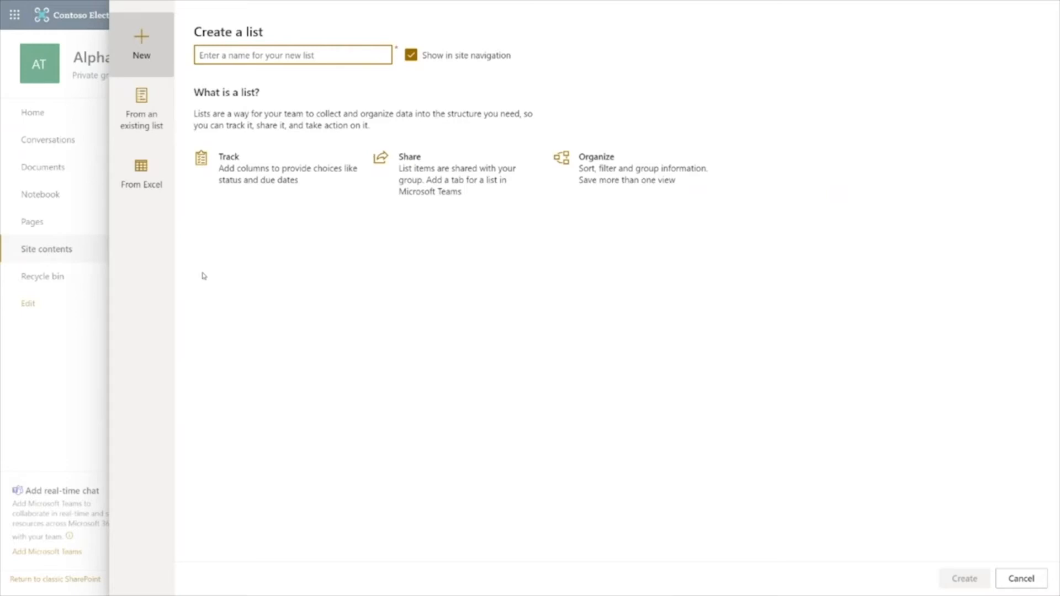
{"action": "left_click", "coordinate": [162, 125]}
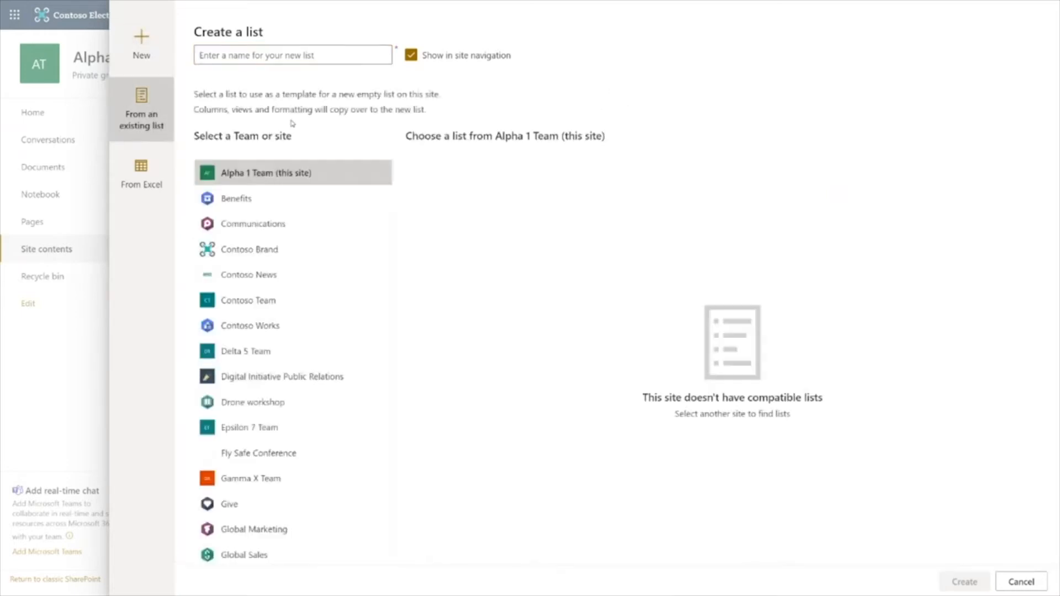
{"action": "left_click", "coordinate": [287, 53]}
{"action": "type", "text": "Business Meeting Tasks"}
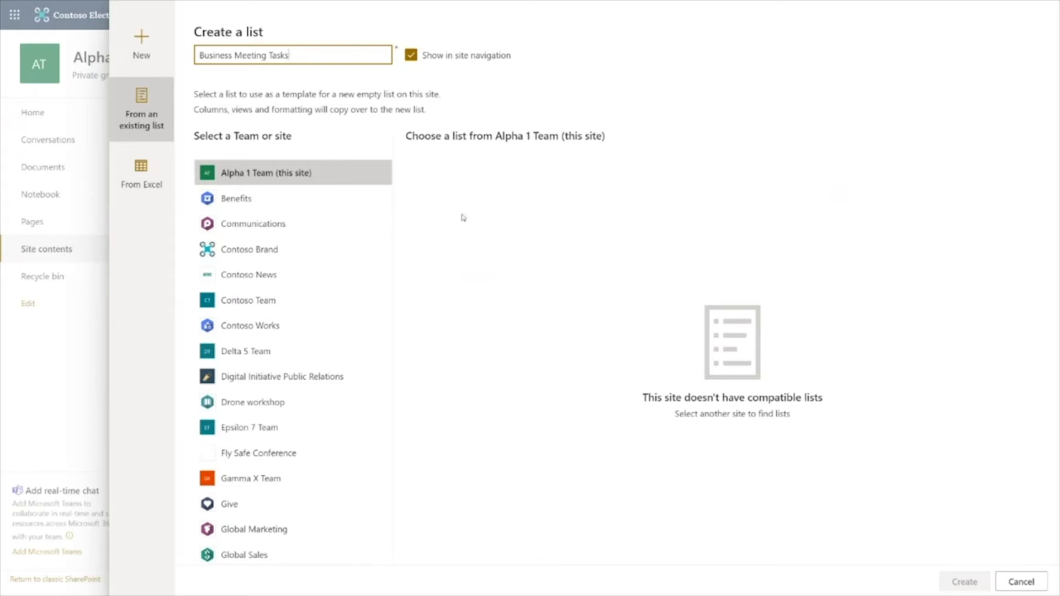
{"action": "scroll", "coordinate": [387, 360], "scroll_direction": "down", "scroll_amount": 2}
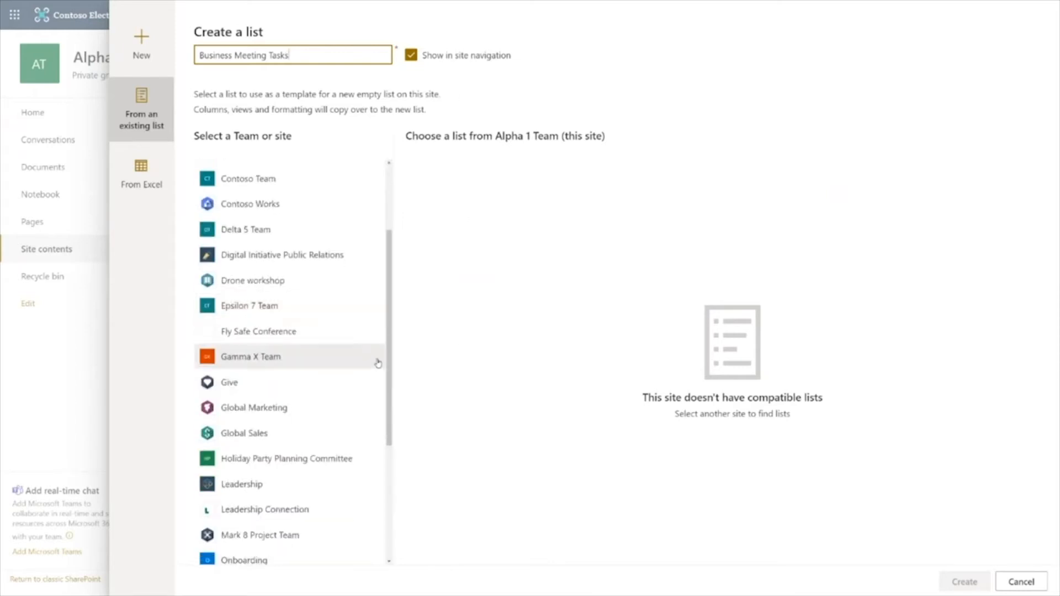
{"action": "left_click", "coordinate": [343, 466]}
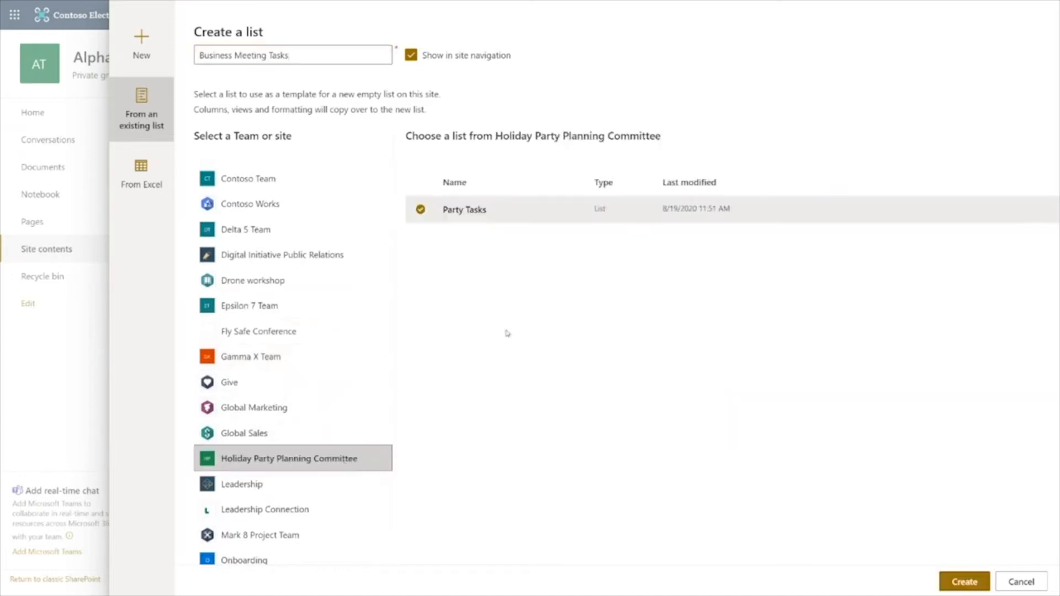
{"action": "left_click", "coordinate": [944, 580]}
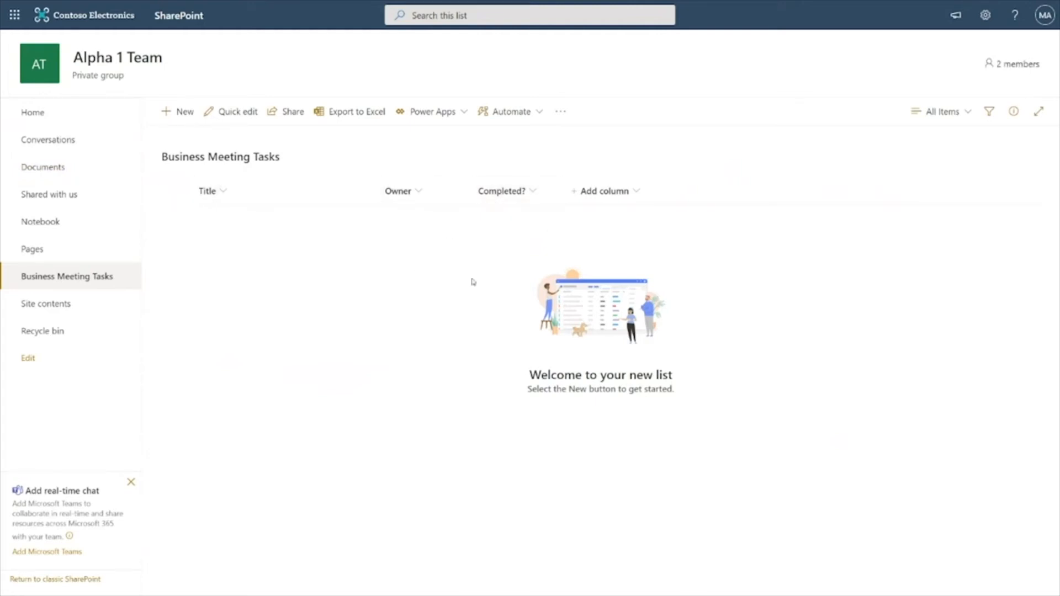
Add a Choice column named Task Type with choices Communications, Logistics and Partnerships
{"action": "left_click", "coordinate": [632, 198]}
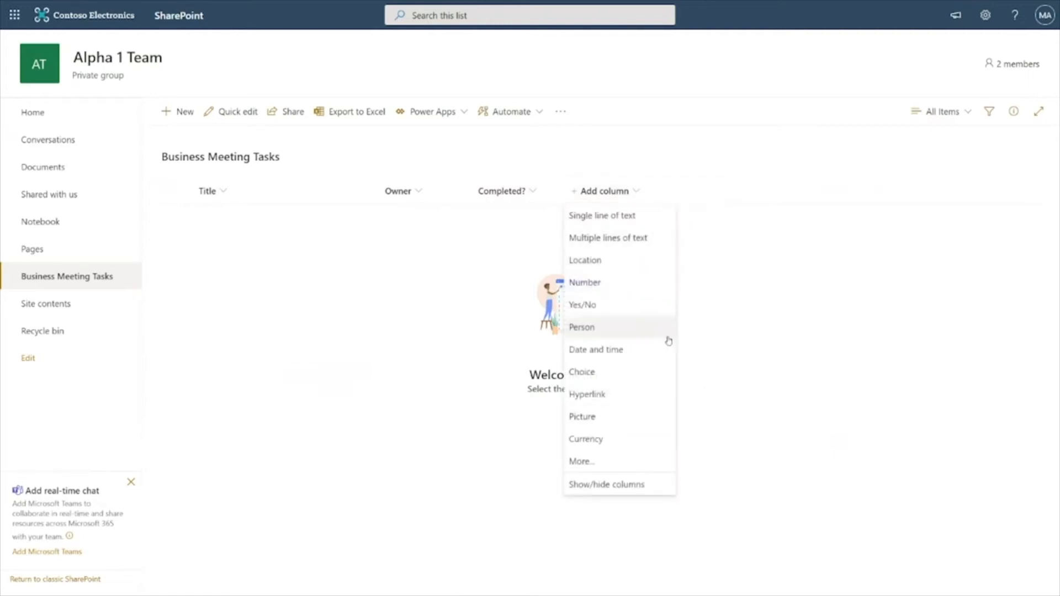
{"action": "left_click", "coordinate": [667, 373]}
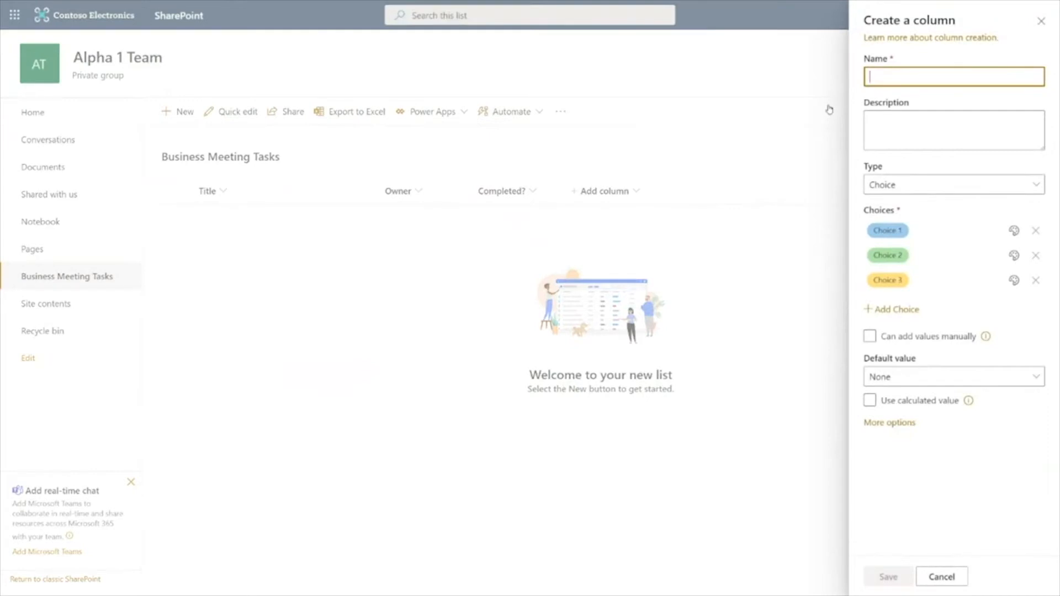
{"action": "type", "text": "Task Type"}
{"action": "left_click", "coordinate": [888, 231]}
{"action": "type", "text": "Communications"}
{"action": "key", "text": "Return"}
{"action": "type", "text": "Logistics"}
{"action": "key", "text": "Return"}
{"action": "type", "text": "Partnerships"}
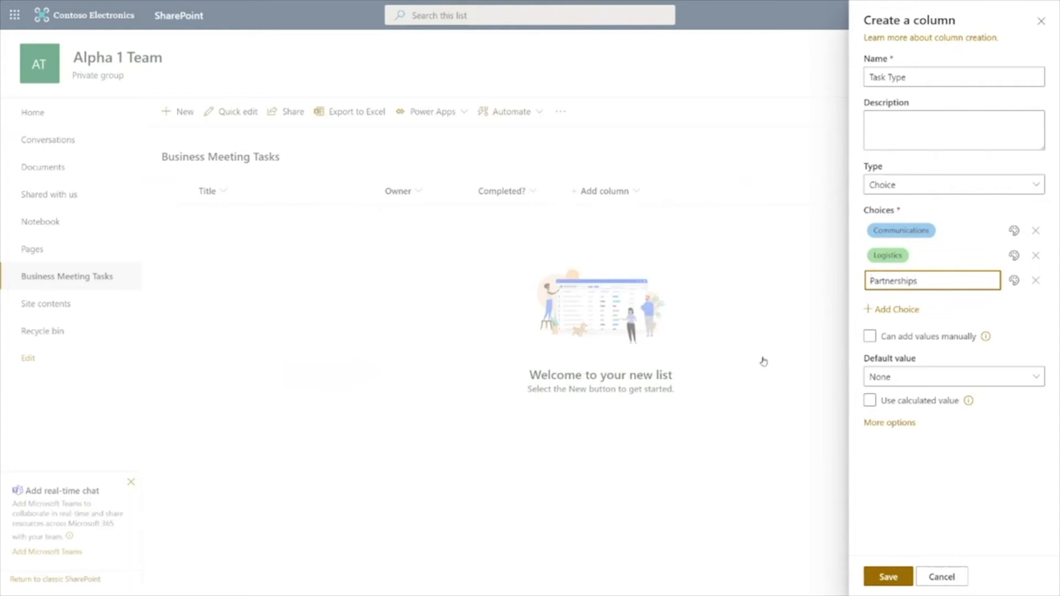
{"action": "left_click", "coordinate": [895, 460]}
{"action": "left_click", "coordinate": [886, 577]}
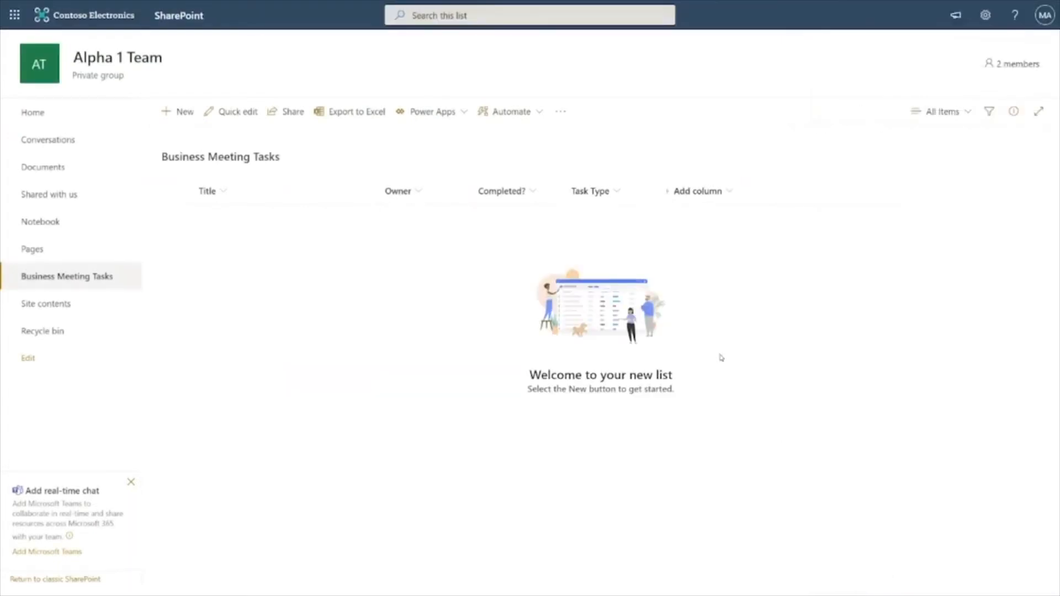
Add an item Upload event invitation owned by a colleague, marked completed, with task type Communications
{"action": "left_click", "coordinate": [171, 116]}
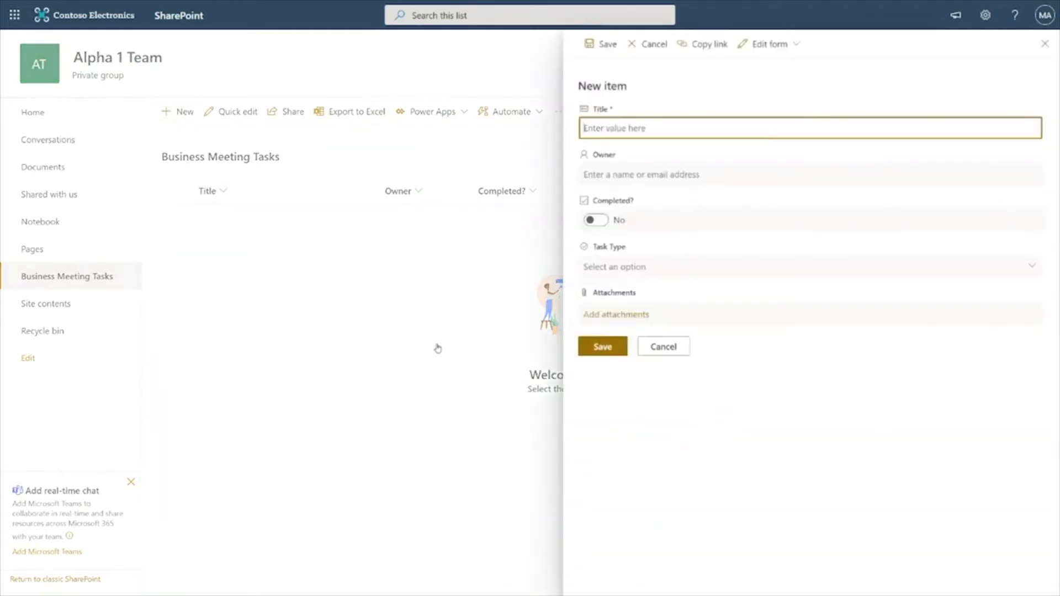
{"action": "type", "text": "Upload event invitation"}
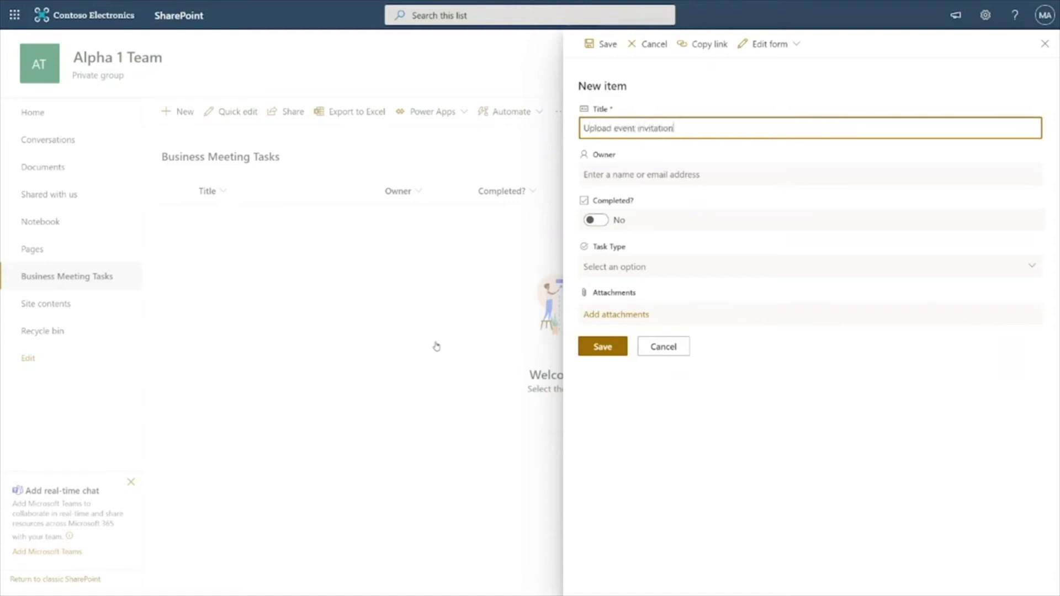
{"action": "left_click", "coordinate": [637, 174]}
{"action": "type", "text": "adele"}
{"action": "left_click", "coordinate": [644, 203]}
{"action": "left_click", "coordinate": [596, 219]}
{"action": "left_click", "coordinate": [625, 263]}
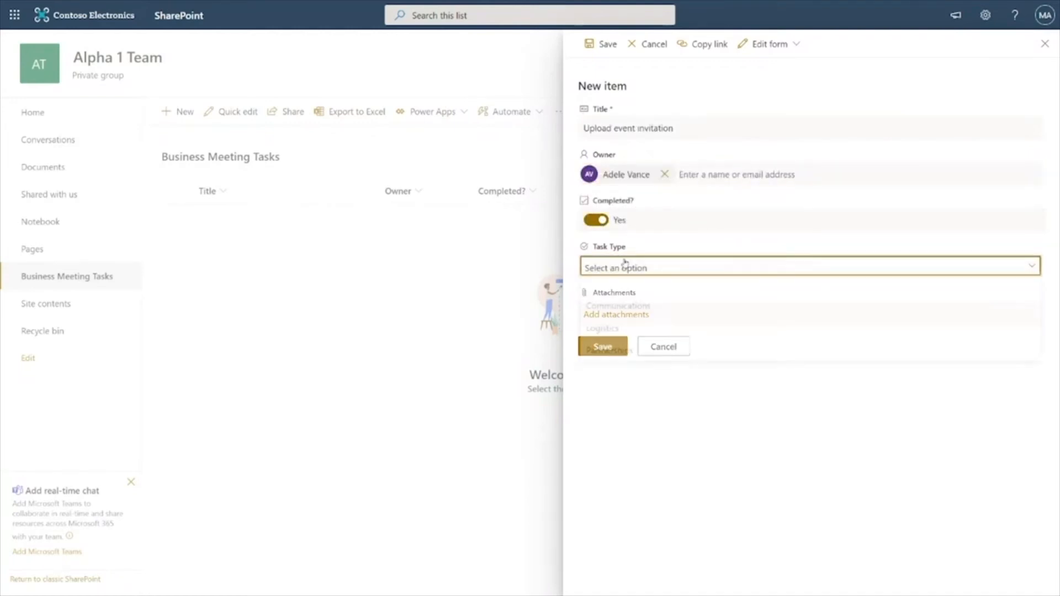
{"action": "left_click", "coordinate": [621, 307]}
{"action": "left_click", "coordinate": [603, 348]}
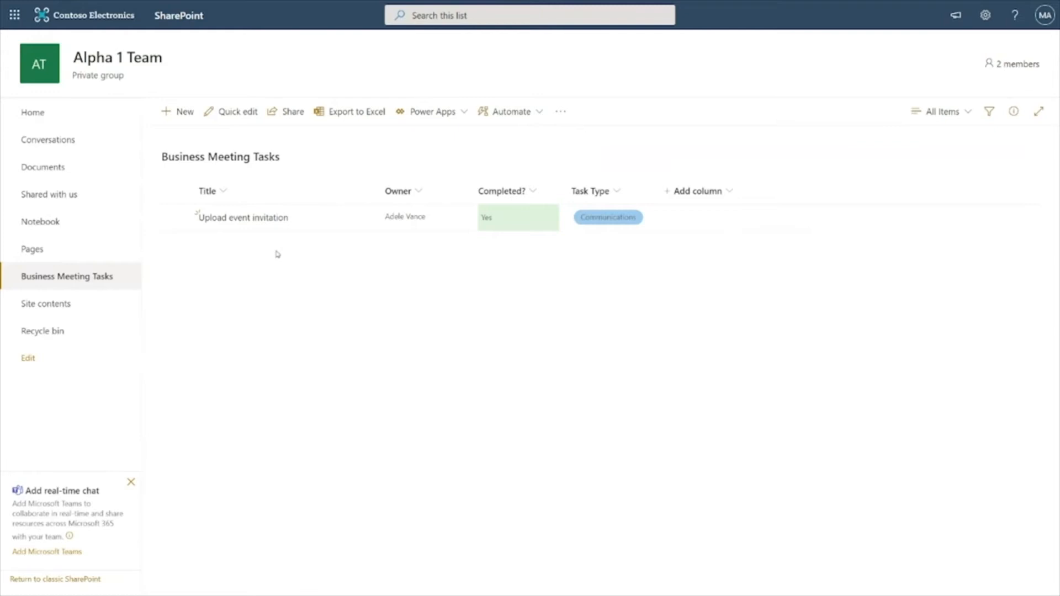
In quick edit, add a row titled Book conference room and assign a colleague as its owner
{"action": "left_click", "coordinate": [241, 121]}
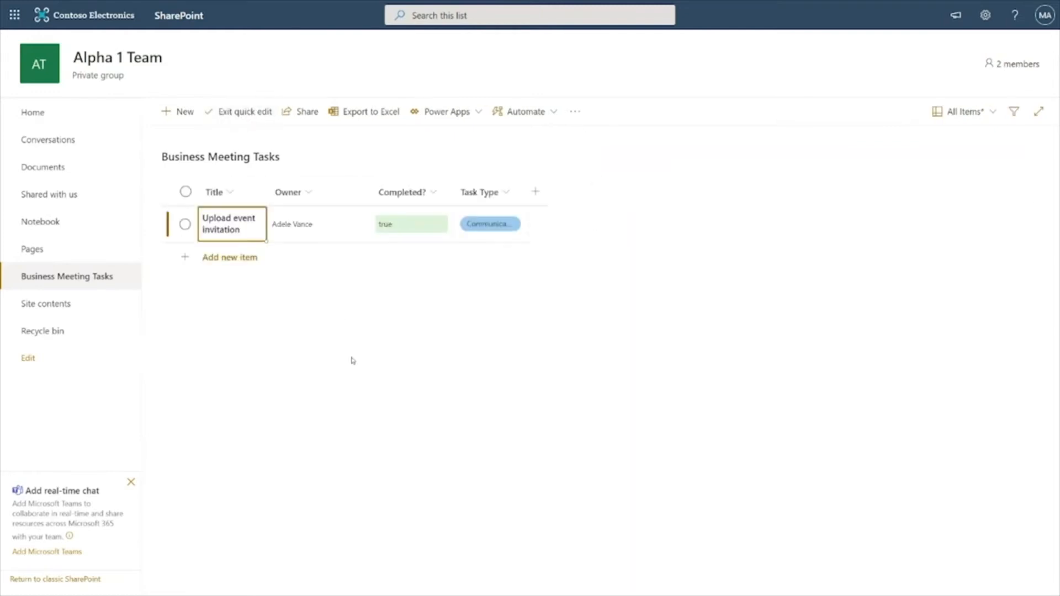
{"action": "left_click", "coordinate": [233, 257]}
{"action": "type", "text": "Book conference roo"}
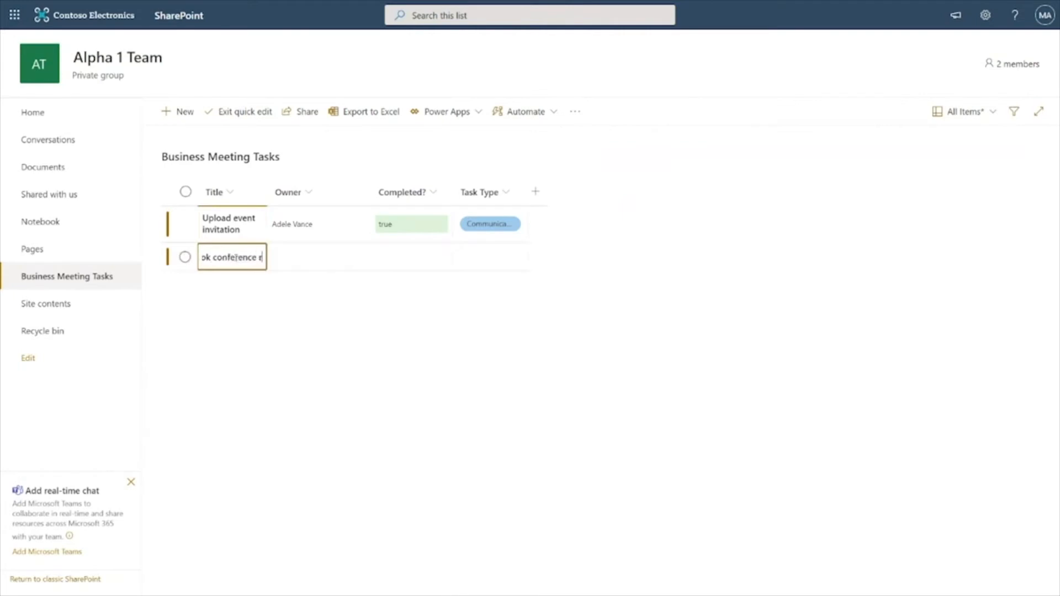
{"action": "type", "text": "m"}
{"action": "left_click", "coordinate": [300, 257]}
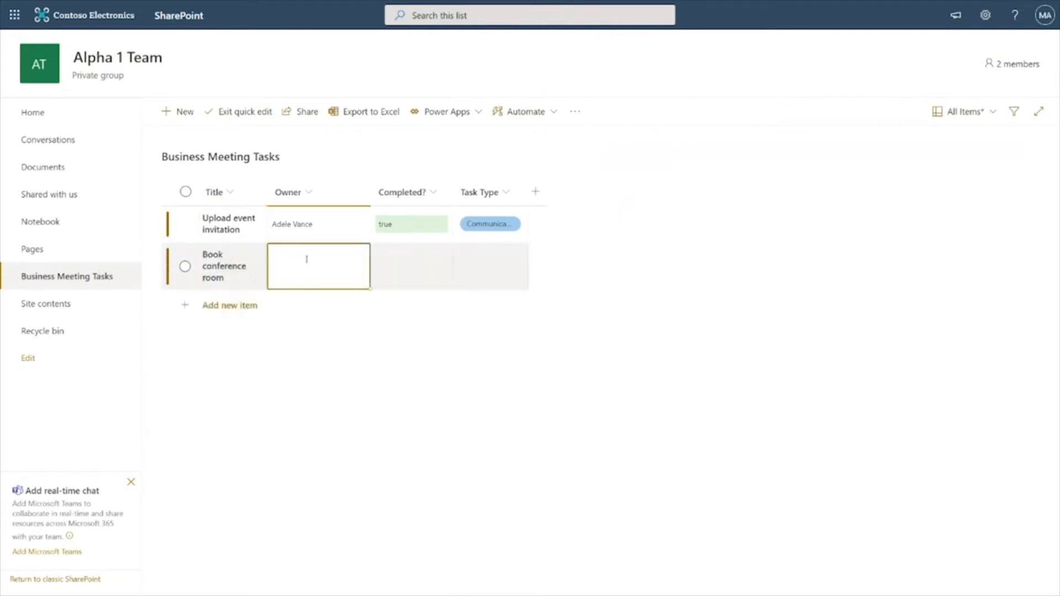
{"action": "type", "text": "nestor"}
{"action": "left_click", "coordinate": [331, 284]}
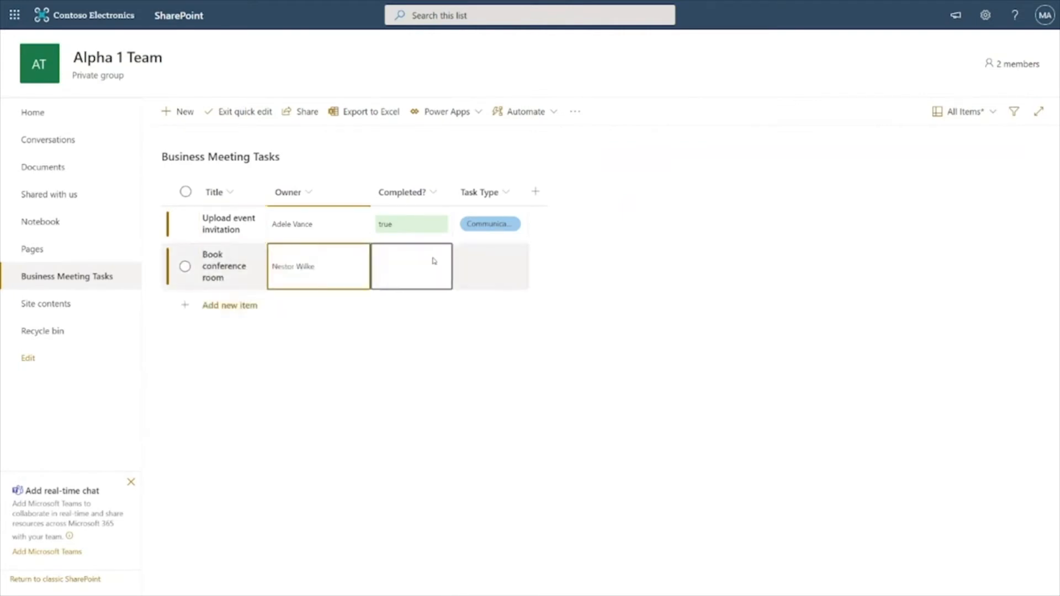
Set the new row's Completed value to No and its Task Type to Logistics
{"action": "left_click", "coordinate": [434, 261]}
{"action": "left_click", "coordinate": [442, 254]}
{"action": "left_click", "coordinate": [381, 294]}
{"action": "left_click", "coordinate": [509, 259]}
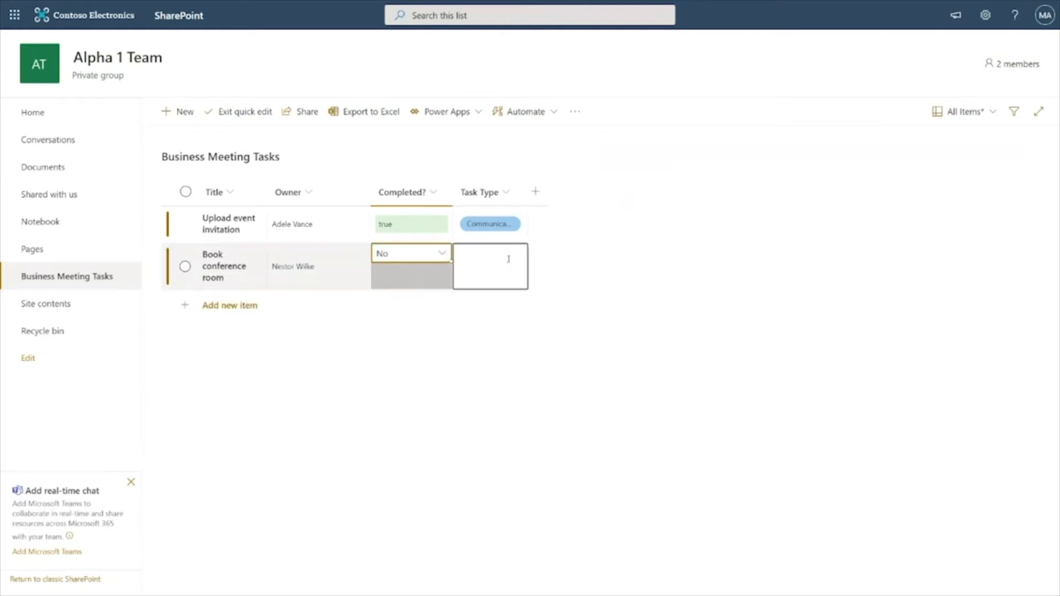
{"action": "left_click", "coordinate": [513, 254]}
{"action": "left_click", "coordinate": [496, 293]}
Add another row to the list titled Create meeting agenda
{"action": "left_click", "coordinate": [260, 308]}
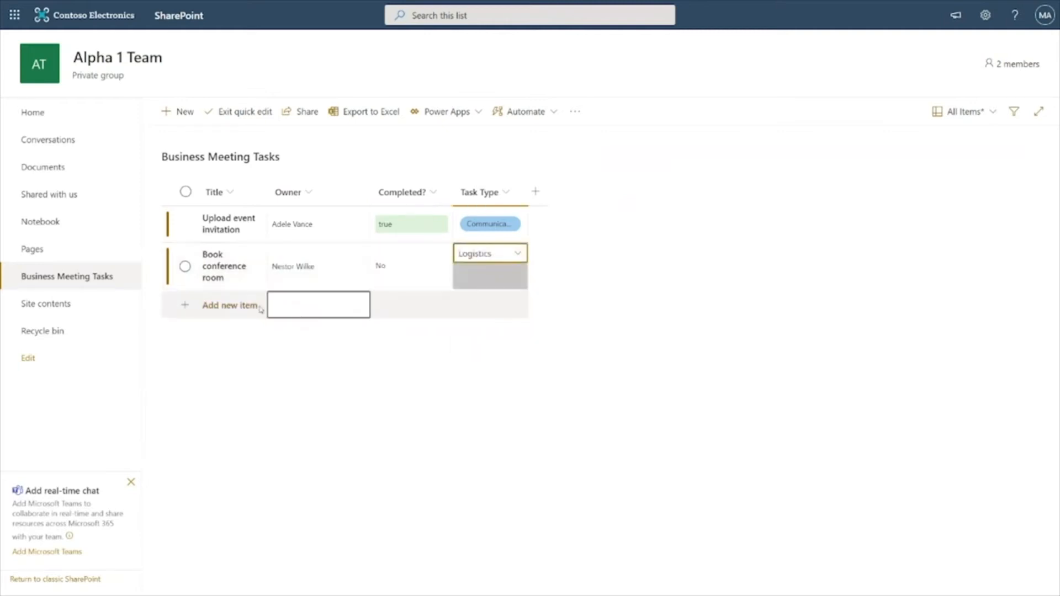
{"action": "type", "text": "meeting agenda"}
{"action": "key", "text": "Home"}
{"action": "type", "text": "Create"}
Assign a colleague as the owner of the Create meeting agenda row
{"action": "left_click", "coordinate": [293, 306]}
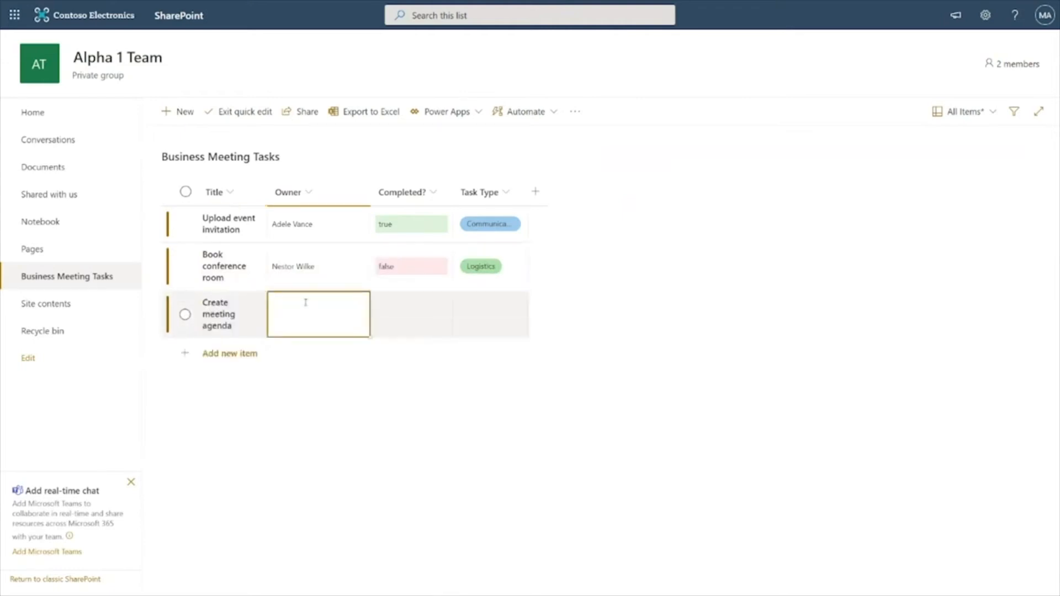
{"action": "type", "text": "lynne"}
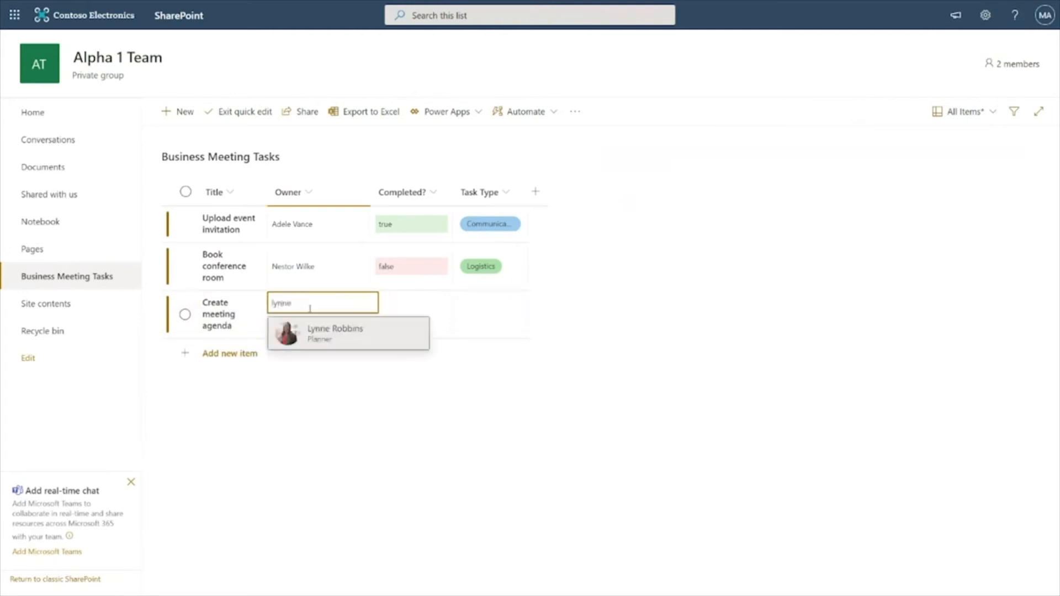
{"action": "left_click", "coordinate": [340, 335]}
Set the new row's Completed value to No and its Task Type to Communications, then leave quick edit
{"action": "left_click", "coordinate": [413, 312]}
{"action": "left_click", "coordinate": [429, 307]}
{"action": "left_click", "coordinate": [383, 325]}
{"action": "left_click", "coordinate": [456, 327]}
{"action": "left_click", "coordinate": [497, 301]}
{"action": "left_click", "coordinate": [490, 322]}
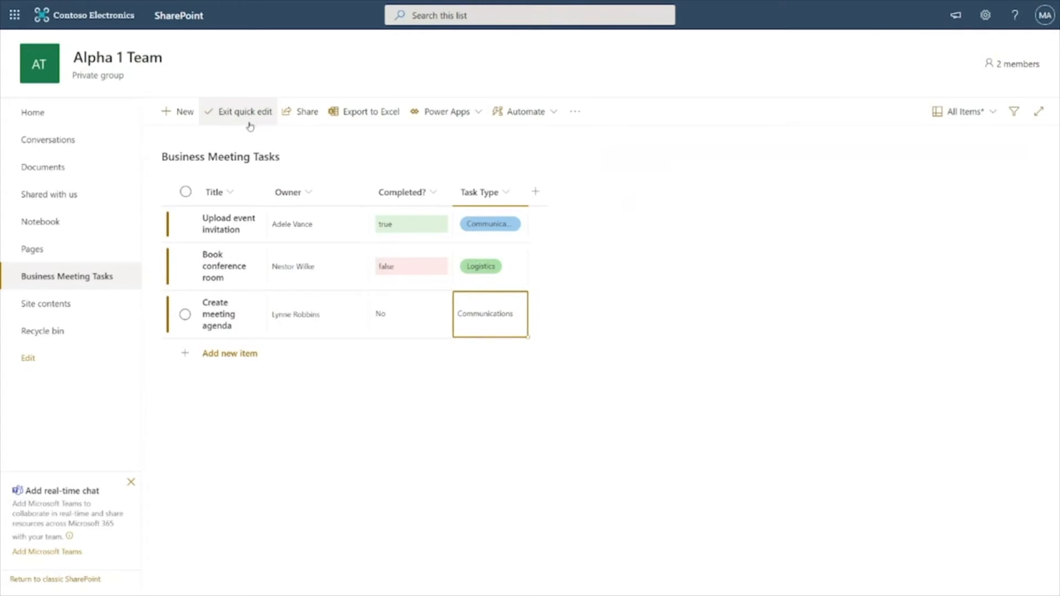
{"action": "left_click", "coordinate": [232, 116]}
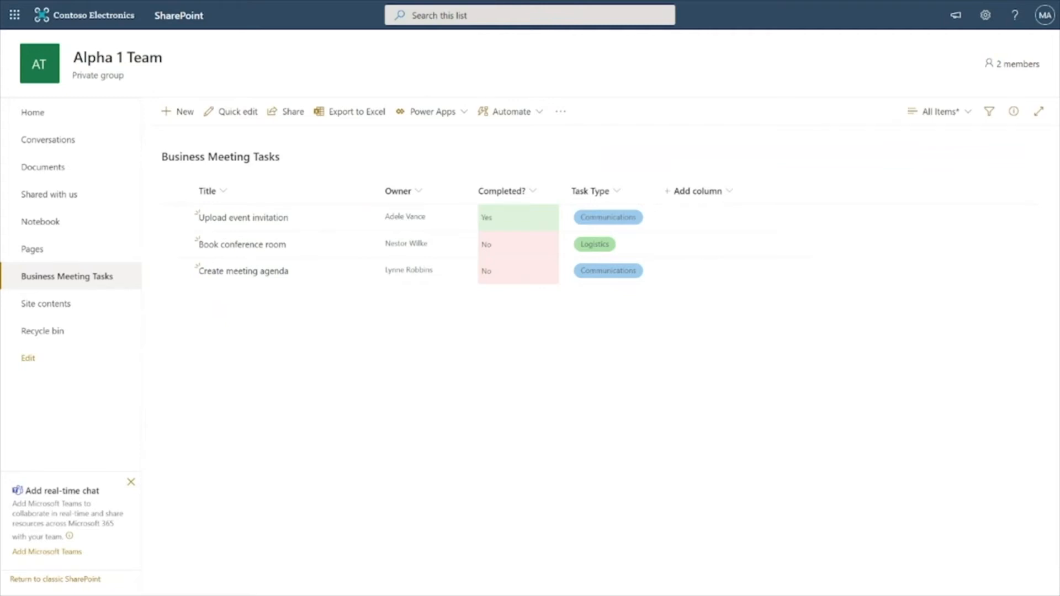
Edit the site's home page and add a List web part at the top showing Business Meeting Tasks
{"action": "left_click", "coordinate": [84, 108]}
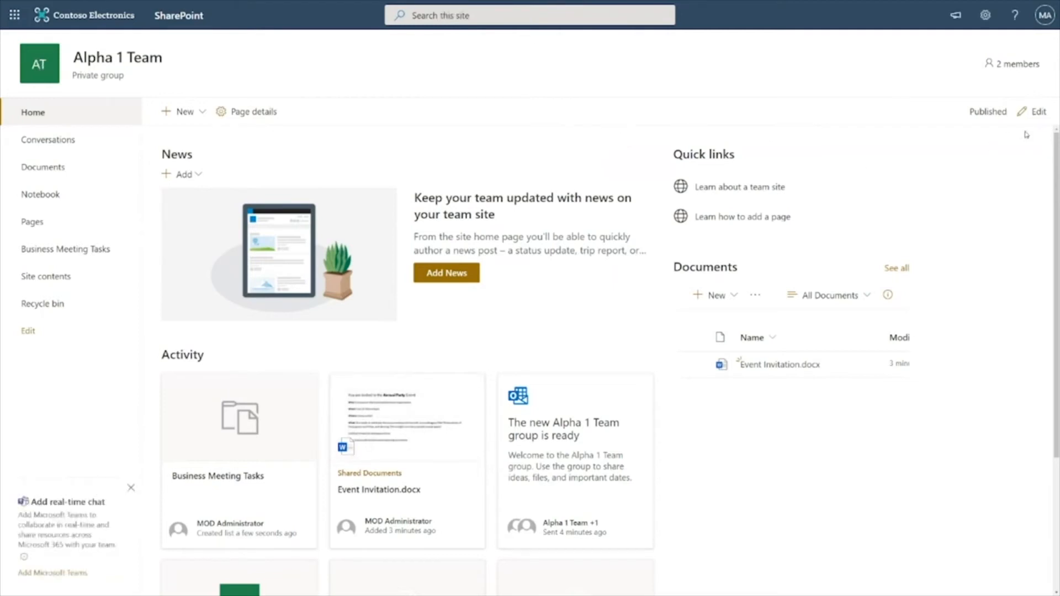
{"action": "left_click", "coordinate": [1034, 112]}
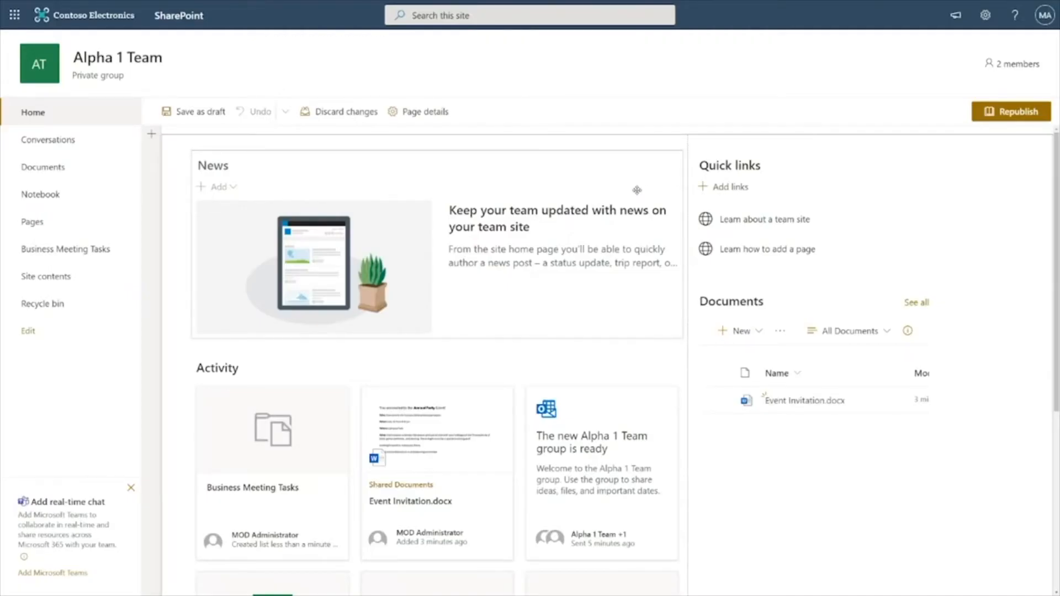
{"action": "mouse_move", "coordinate": [632, 145]}
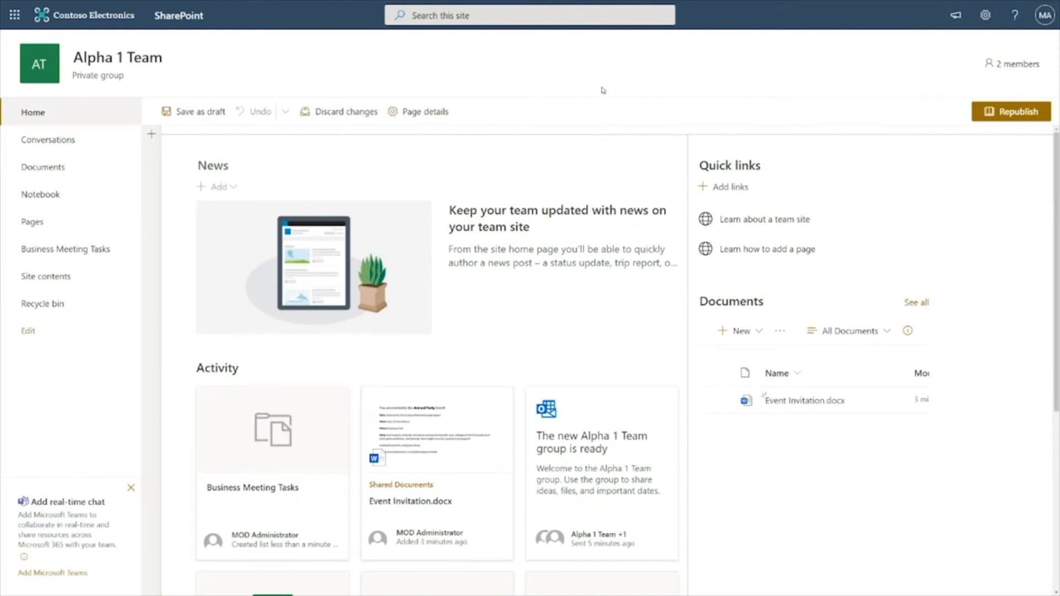
{"action": "mouse_move", "coordinate": [438, 142]}
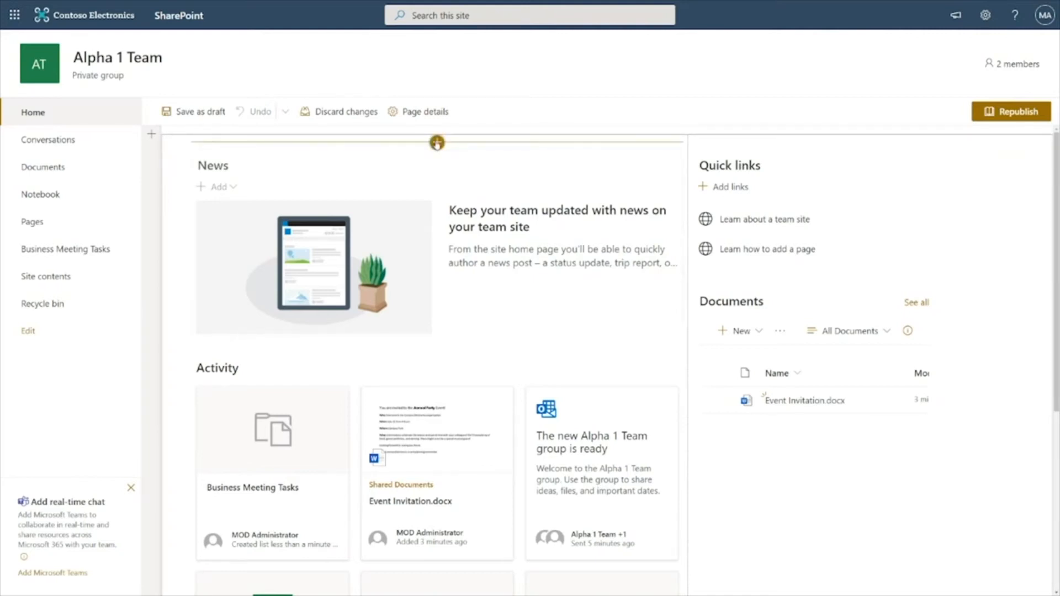
{"action": "left_click", "coordinate": [436, 143]}
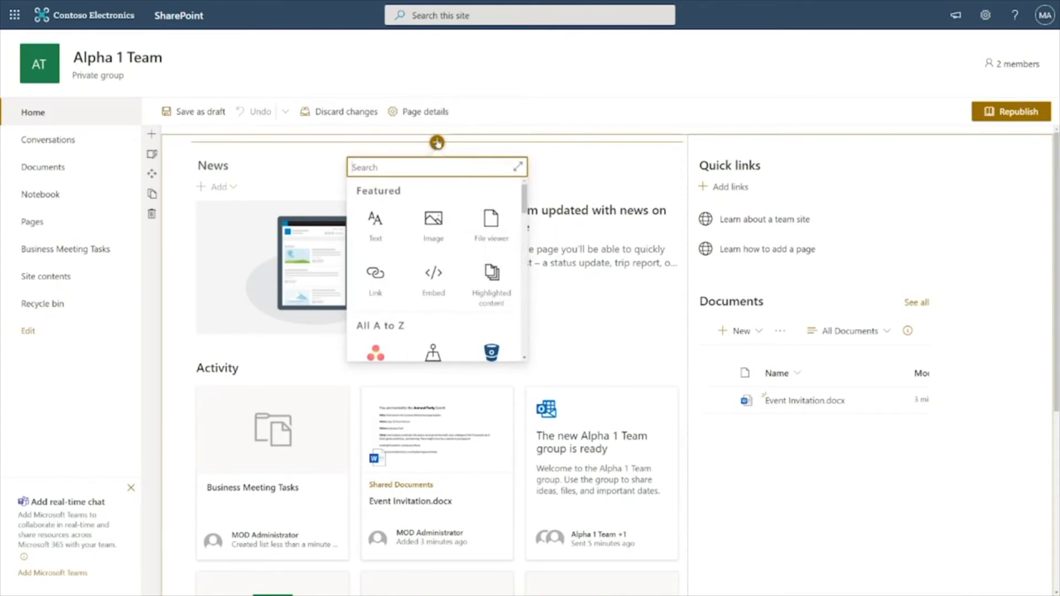
{"action": "left_click", "coordinate": [517, 166]}
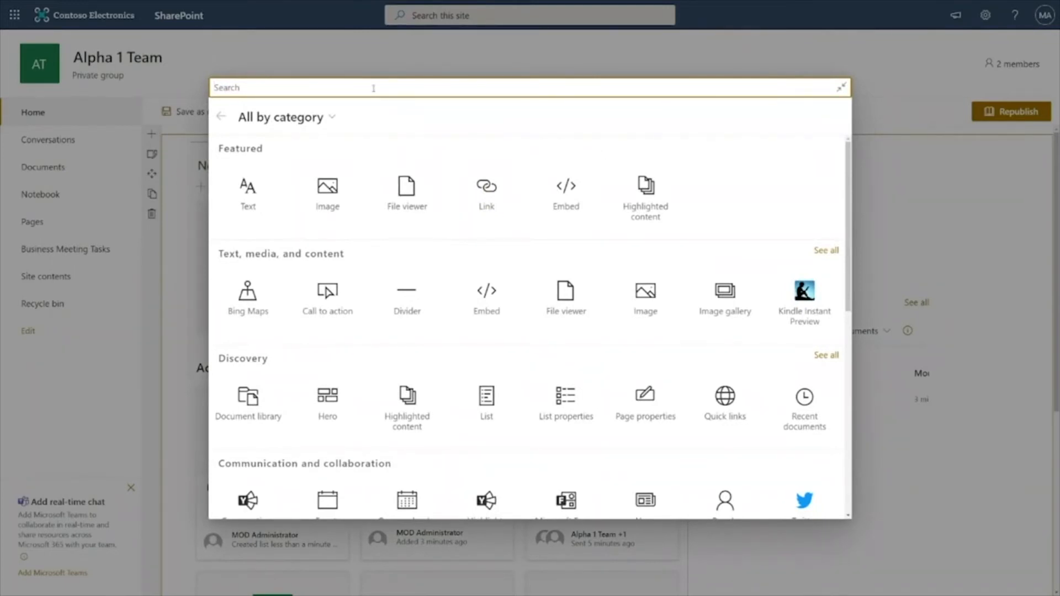
{"action": "type", "text": "list"}
{"action": "left_click", "coordinate": [254, 166]}
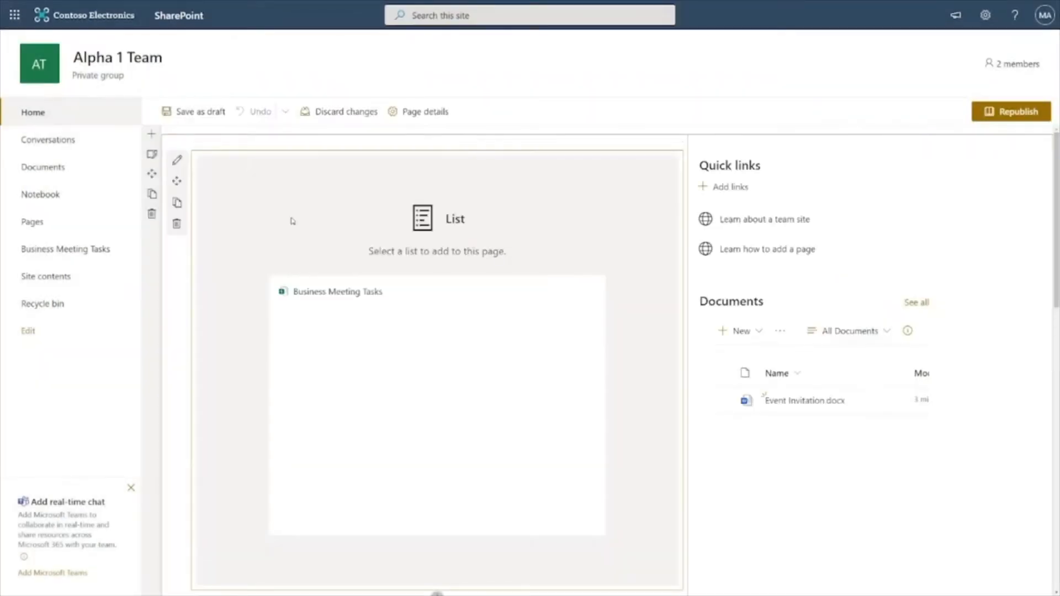
{"action": "left_click", "coordinate": [351, 292]}
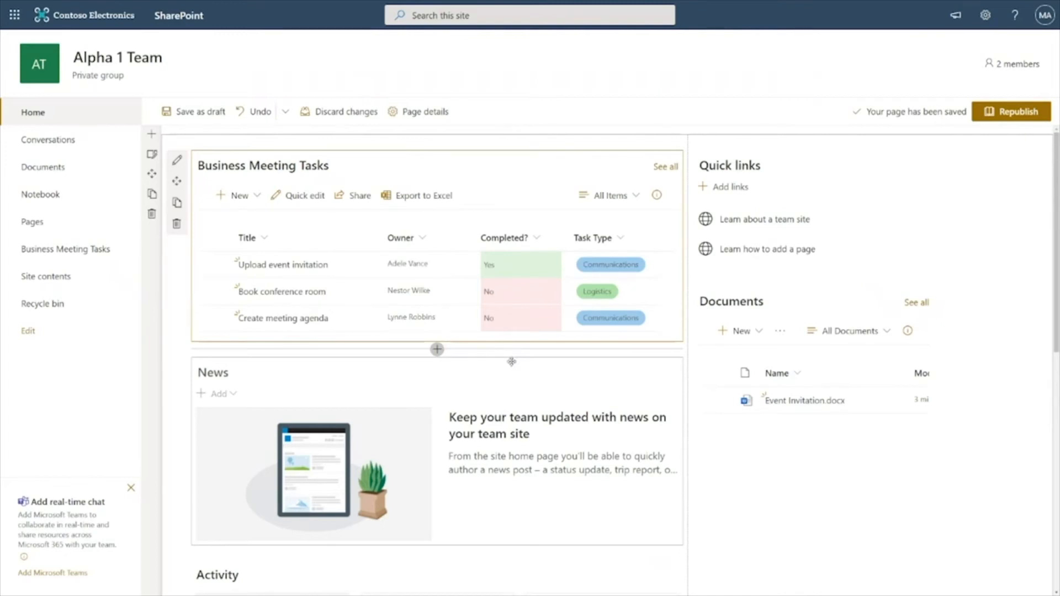
Insert a Microsoft Forms web part at the top of the right column above Quick links
{"action": "left_click", "coordinate": [814, 143]}
{"action": "type", "text": "fo"}
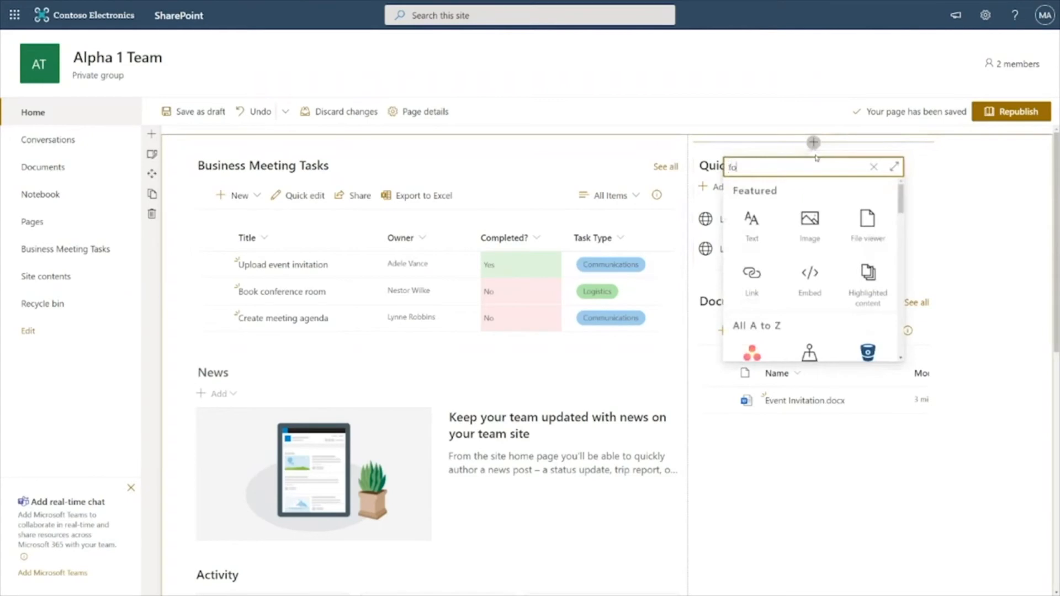
{"action": "type", "text": "rm"}
{"action": "left_click", "coordinate": [752, 309]}
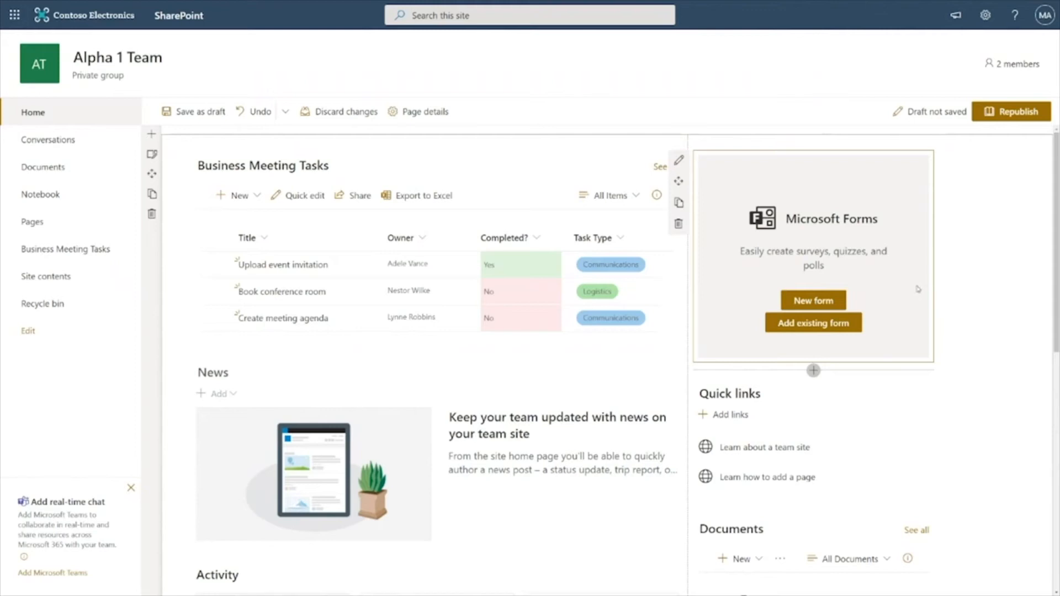
Create a new form named Business Meeting Sign-up from the Forms web part
{"action": "left_click", "coordinate": [844, 293]}
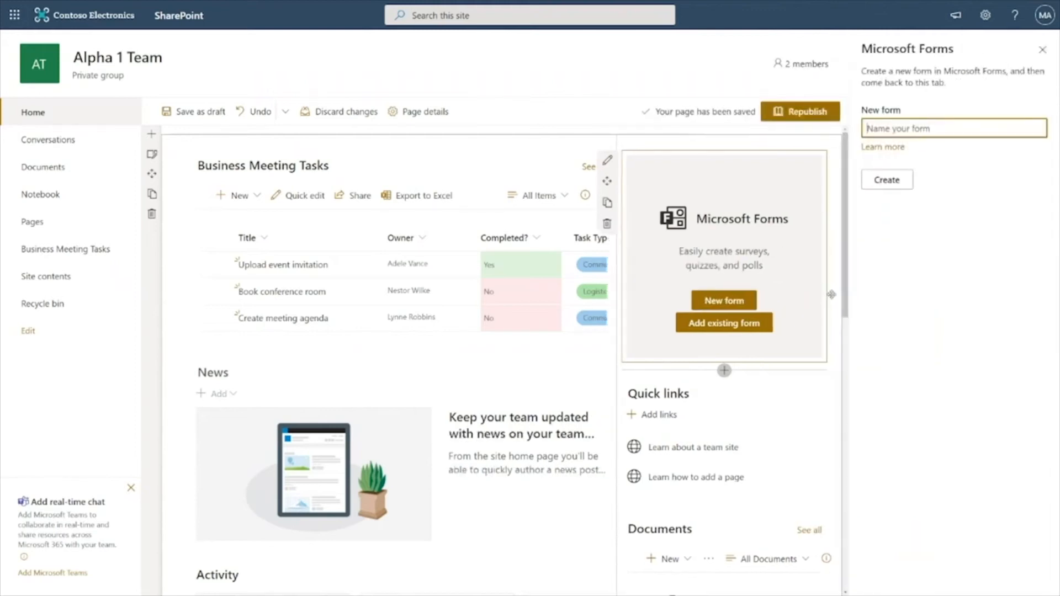
{"action": "type", "text": "Business Me"}
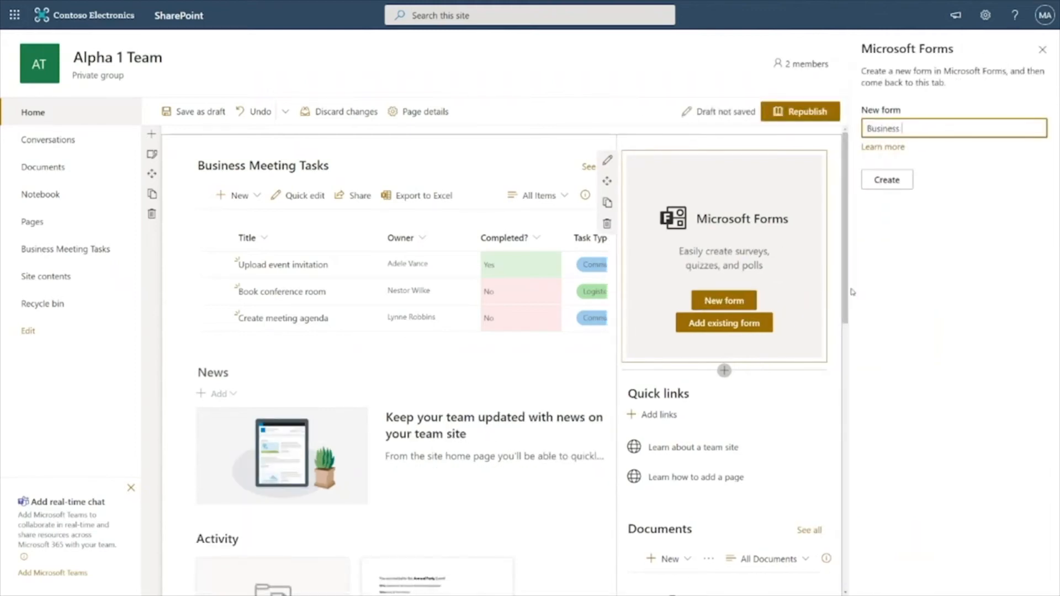
{"action": "type", "text": "eting Sign-up"}
{"action": "left_click", "coordinate": [894, 177]}
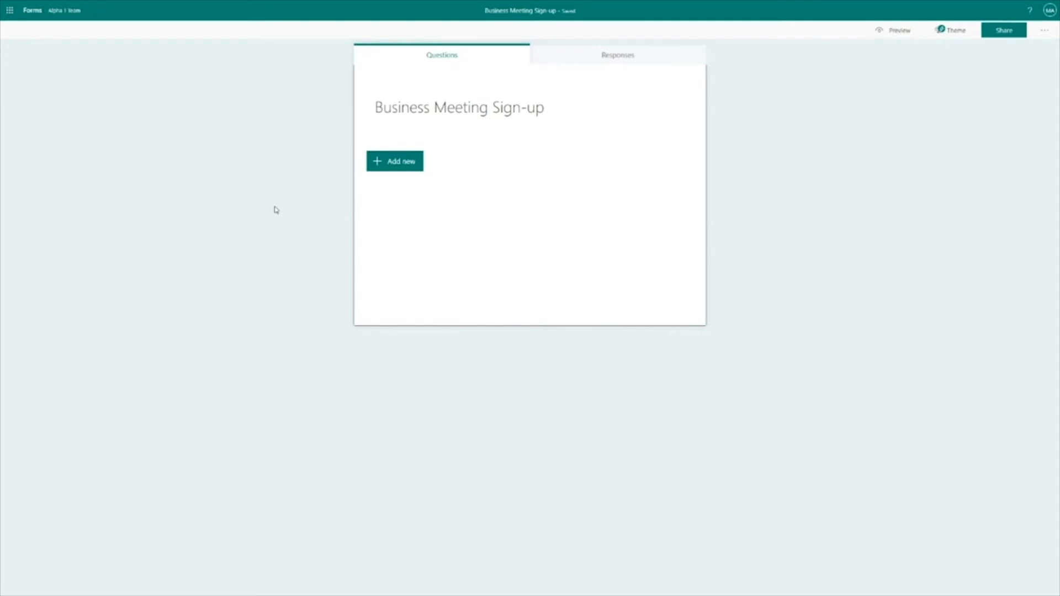
Add the recommended First Name, Last Name and Email address questions to the form
{"action": "left_click", "coordinate": [399, 163]}
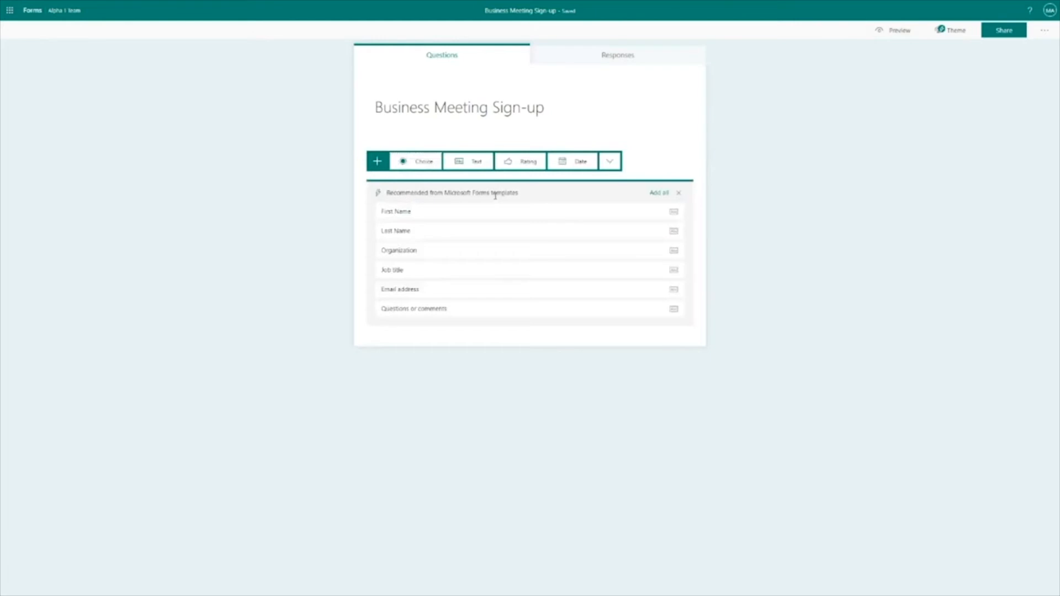
{"action": "left_click", "coordinate": [491, 212]}
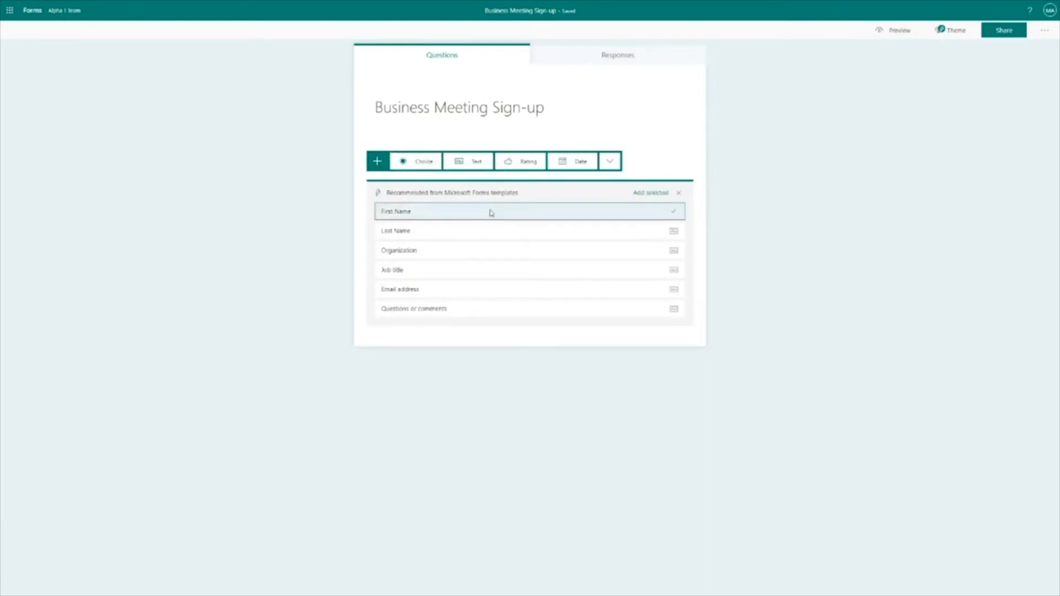
{"action": "left_click", "coordinate": [468, 230]}
{"action": "left_click", "coordinate": [463, 289]}
{"action": "left_click", "coordinate": [653, 192]}
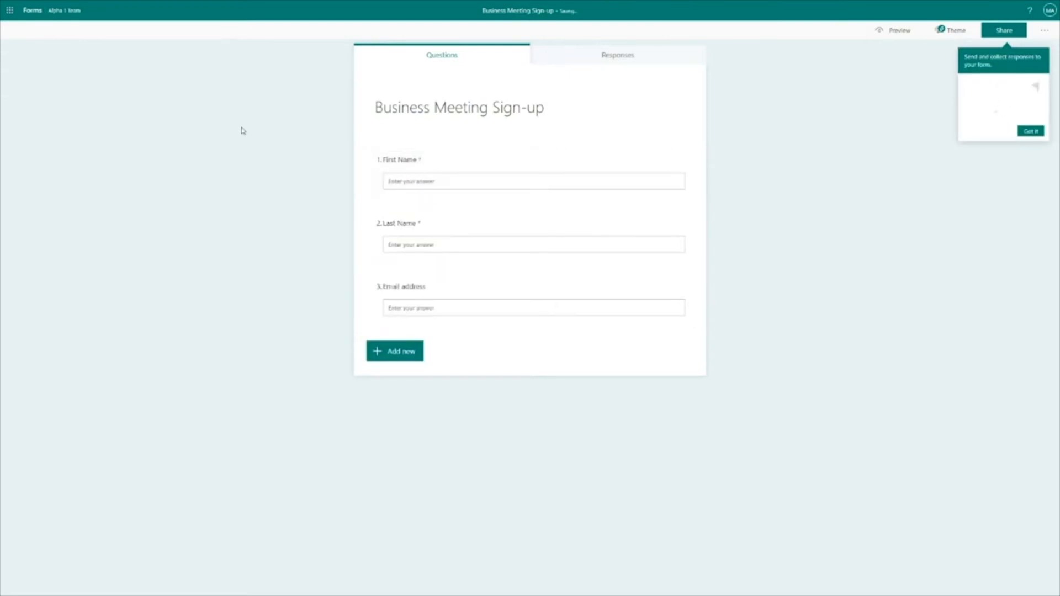
Return to the SharePoint page, confirm the form web part to collect responses, and close its settings pane
{"action": "left_click", "coordinate": [65, 5]}
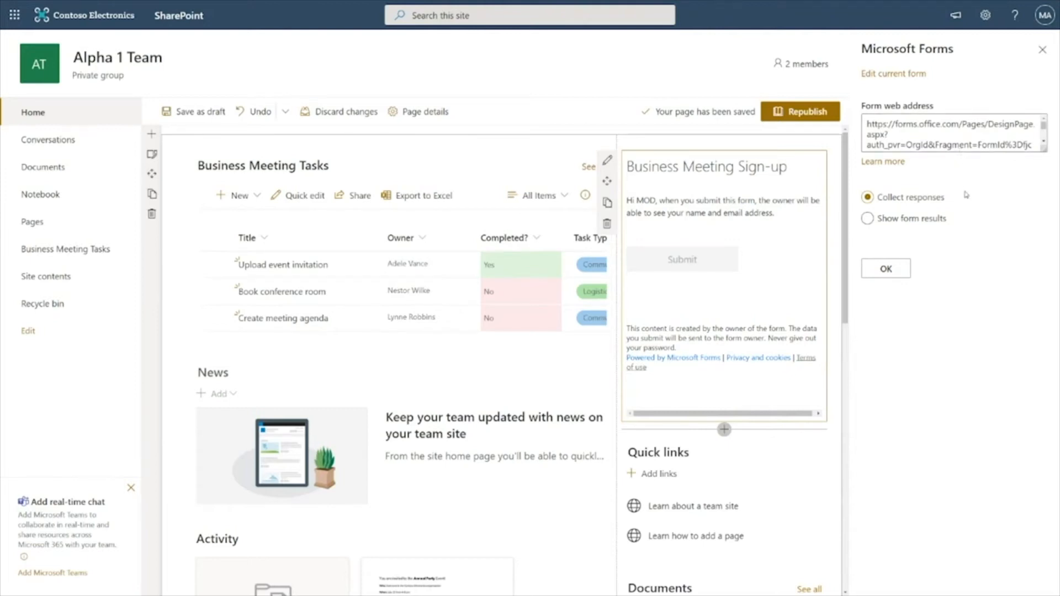
{"action": "left_click", "coordinate": [901, 270]}
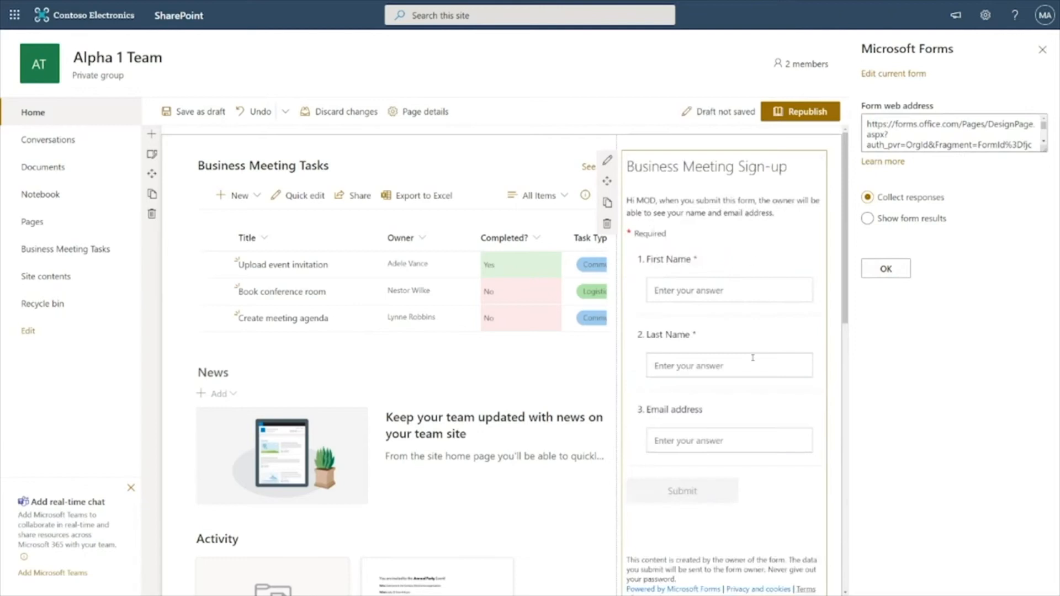
{"action": "left_click", "coordinate": [1042, 51]}
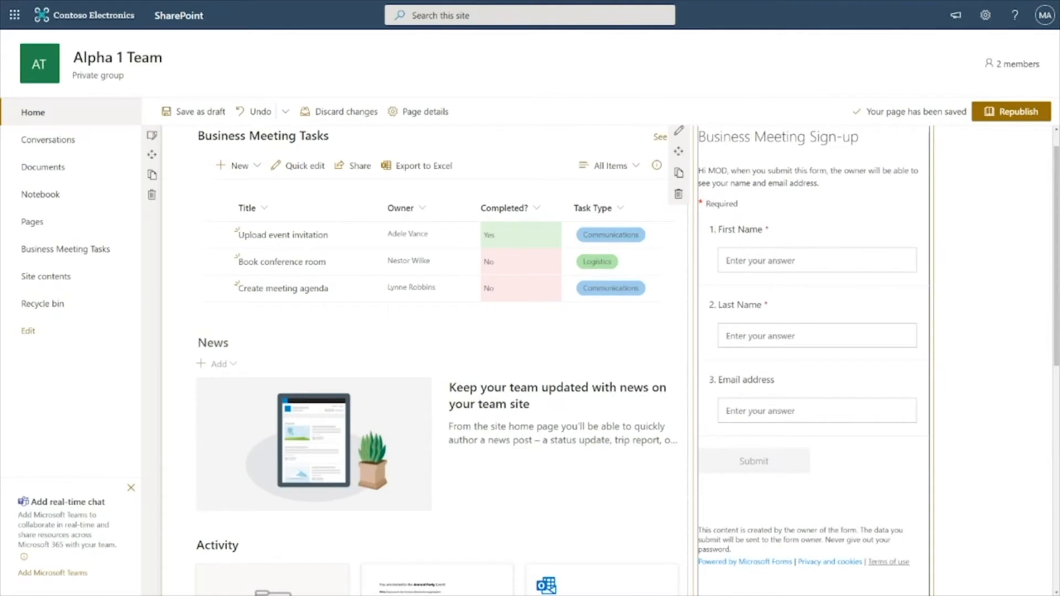
Move the Documents web part into the left column below the Business Meeting Tasks list
{"action": "scroll", "coordinate": [778, 410], "scroll_direction": "down", "scroll_amount": 6}
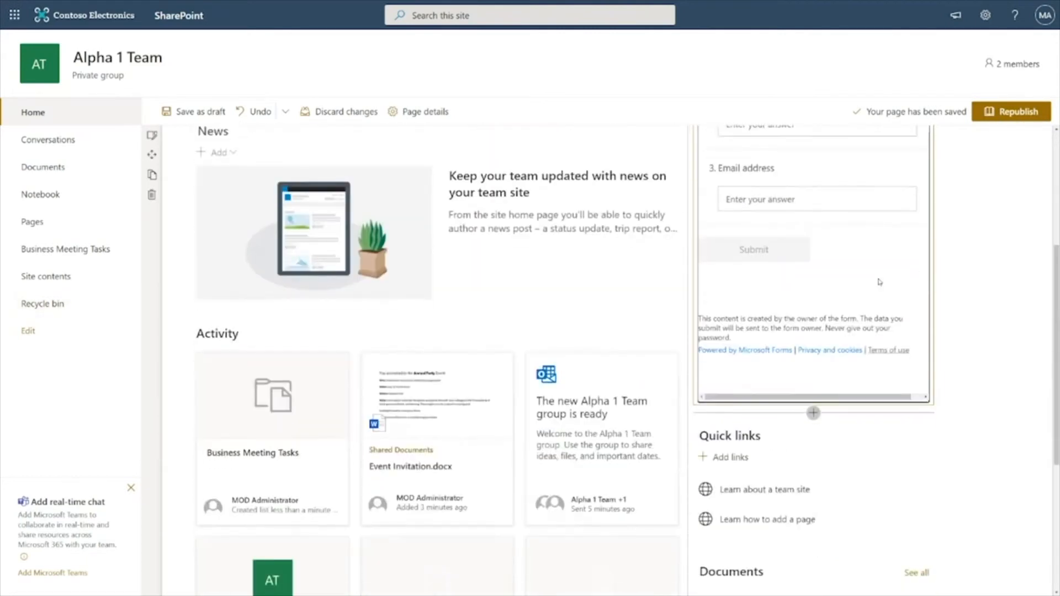
{"action": "left_click_drag", "start_coordinate": [778, 413], "coordinate": [313, 170]}
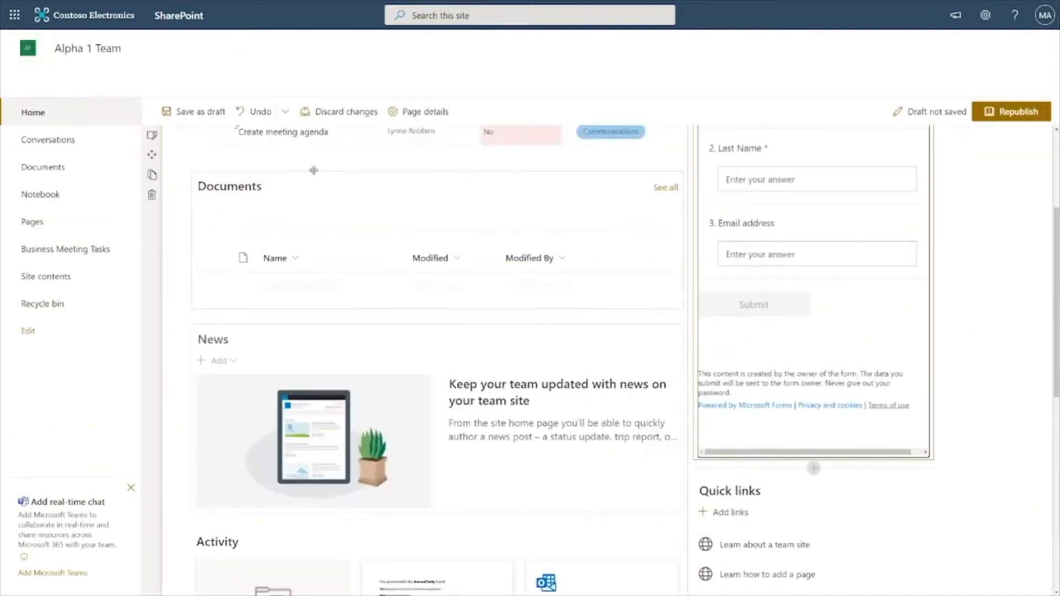
Move the News web part into the right column below Quick links and republish the page
{"action": "scroll", "coordinate": [587, 237], "scroll_direction": "down", "scroll_amount": 3}
{"action": "left_click_drag", "start_coordinate": [250, 195], "coordinate": [762, 475]}
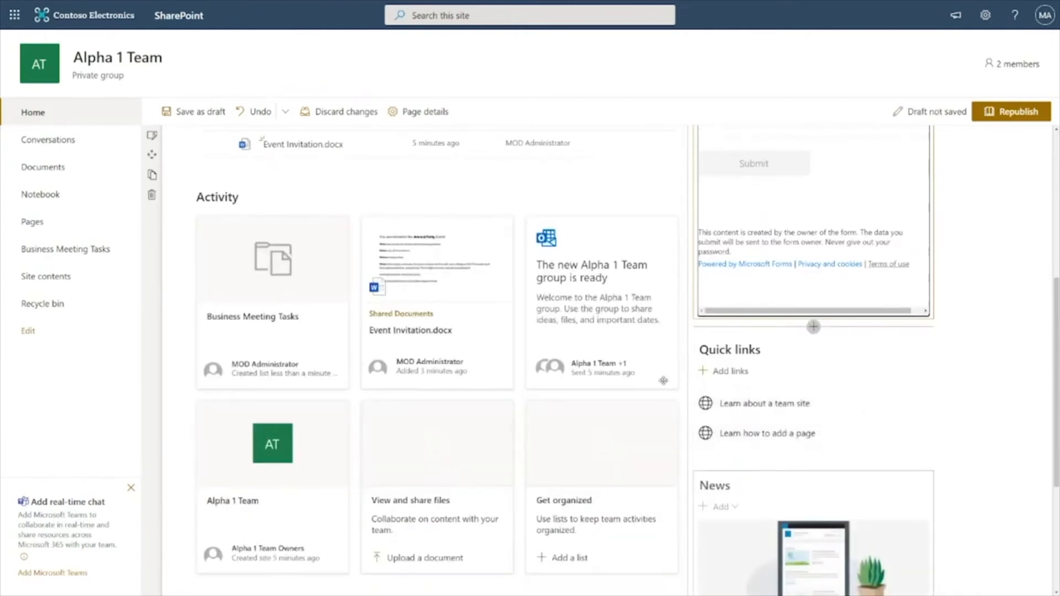
{"action": "scroll", "coordinate": [992, 218], "scroll_direction": "up", "scroll_amount": 5}
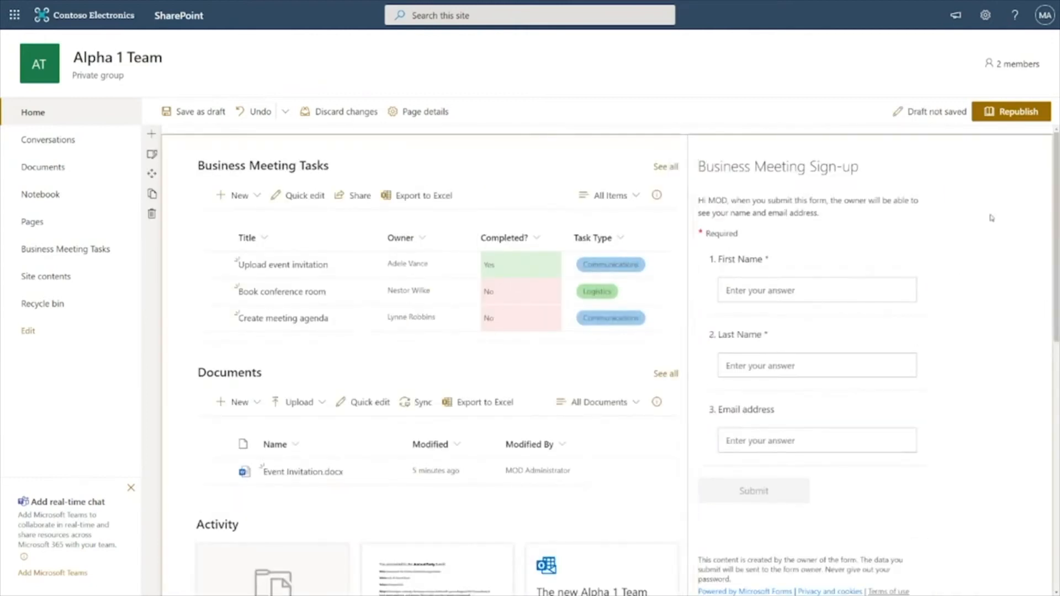
{"action": "left_click", "coordinate": [1003, 118]}
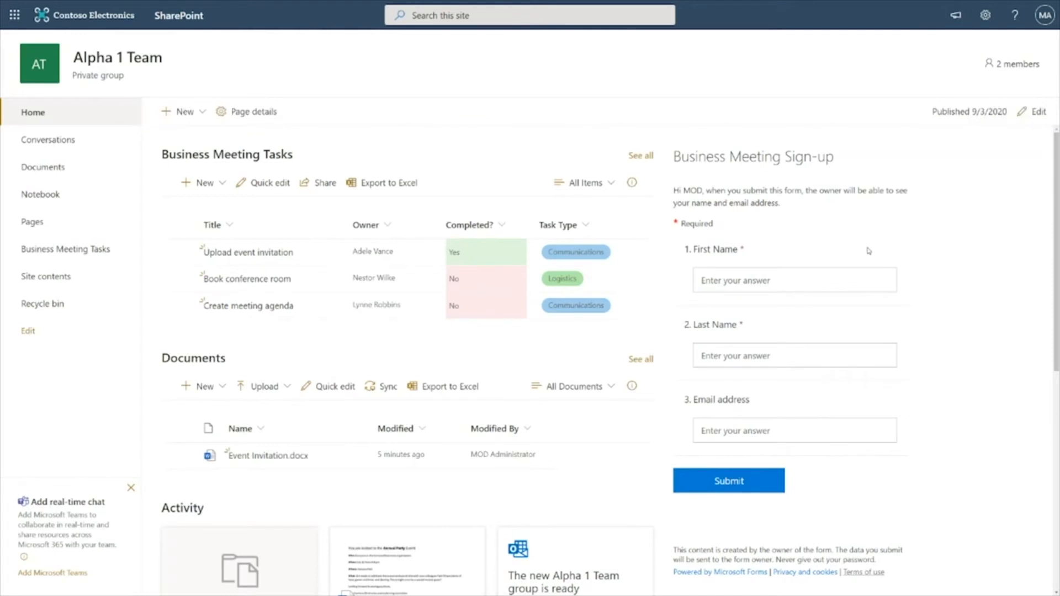
Add three colleagues as members of the site's group and close the membership pane
{"action": "left_click", "coordinate": [1009, 66]}
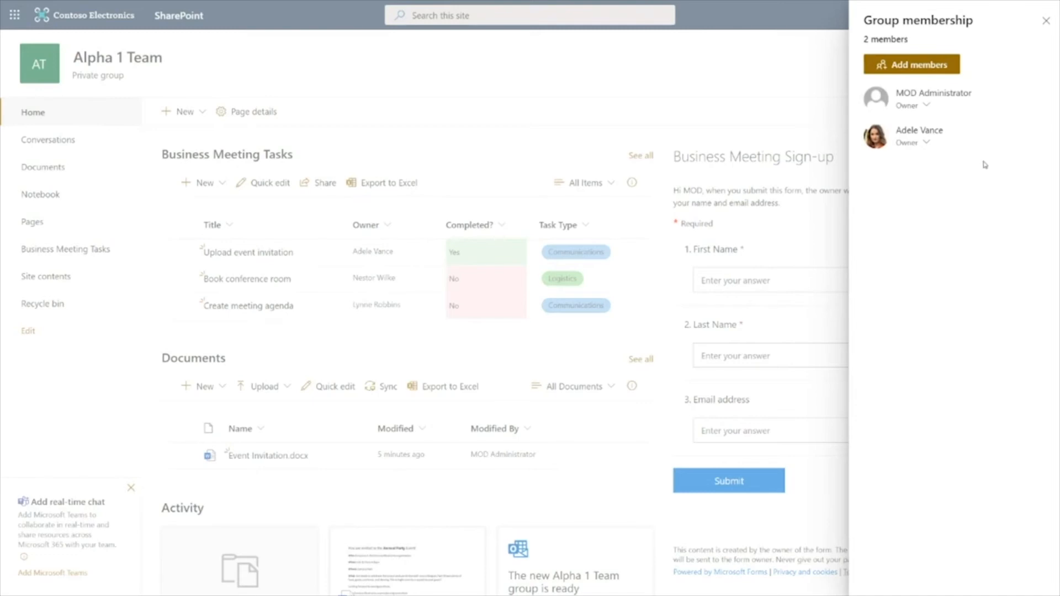
{"action": "left_click", "coordinate": [948, 66]}
{"action": "type", "text": "nestor"}
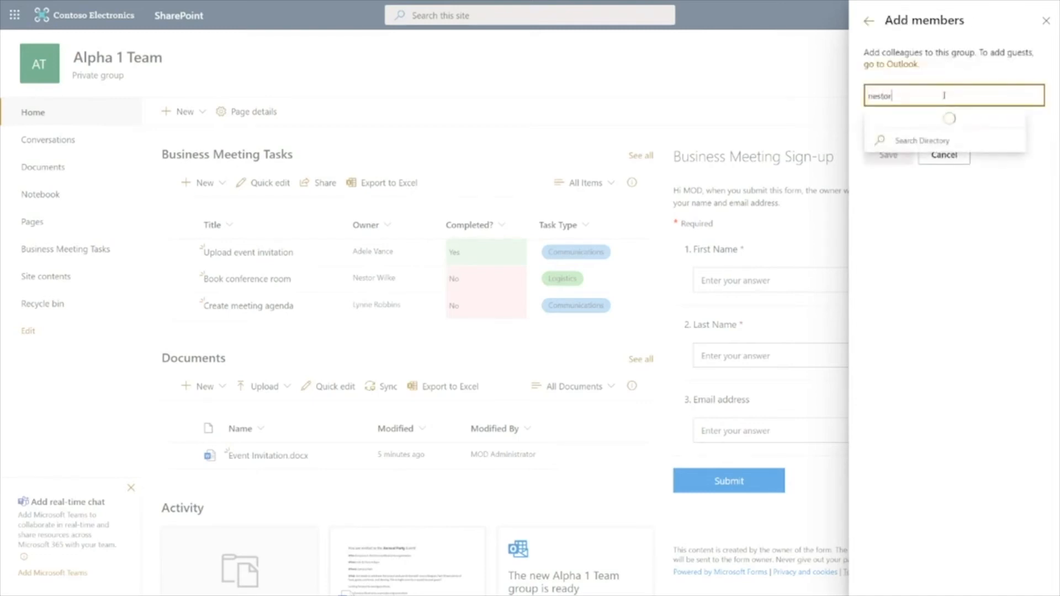
{"action": "left_click", "coordinate": [939, 121]}
{"action": "type", "text": "lynne"}
{"action": "left_click", "coordinate": [937, 122]}
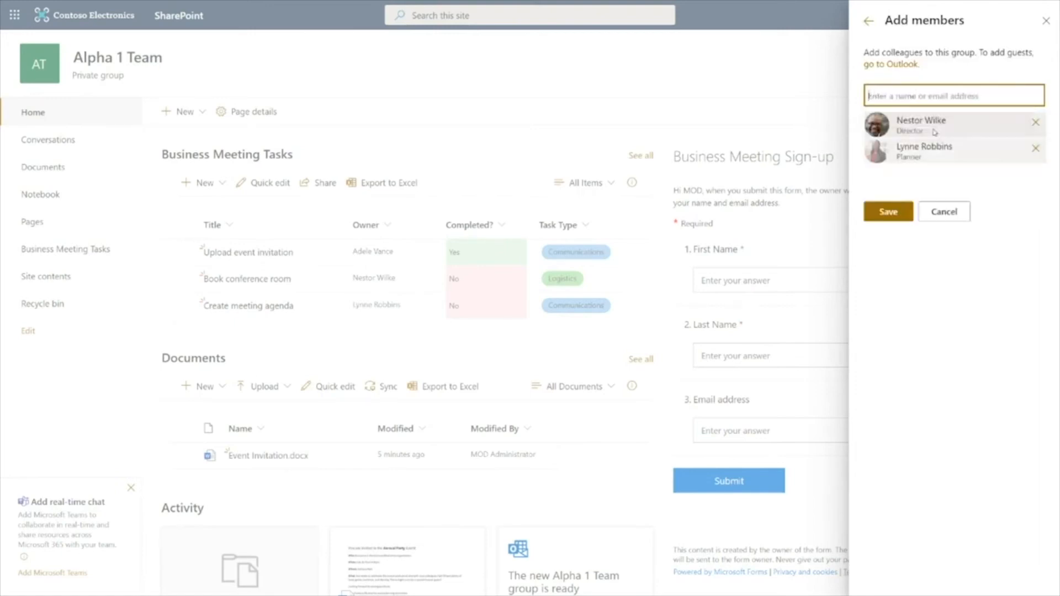
{"action": "type", "text": "is"}
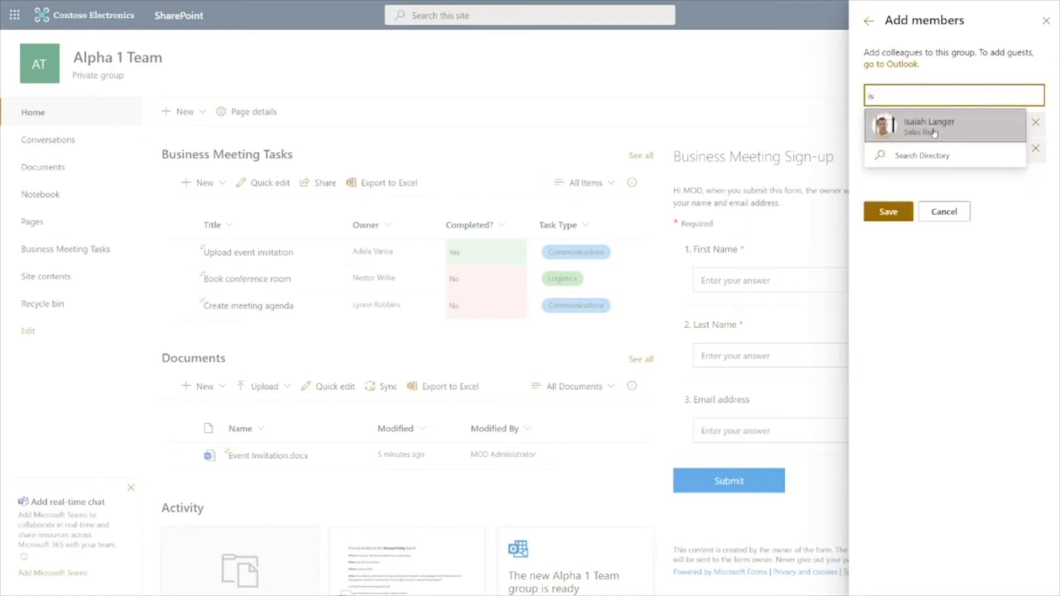
{"action": "left_click", "coordinate": [933, 130]}
{"action": "left_click", "coordinate": [898, 236]}
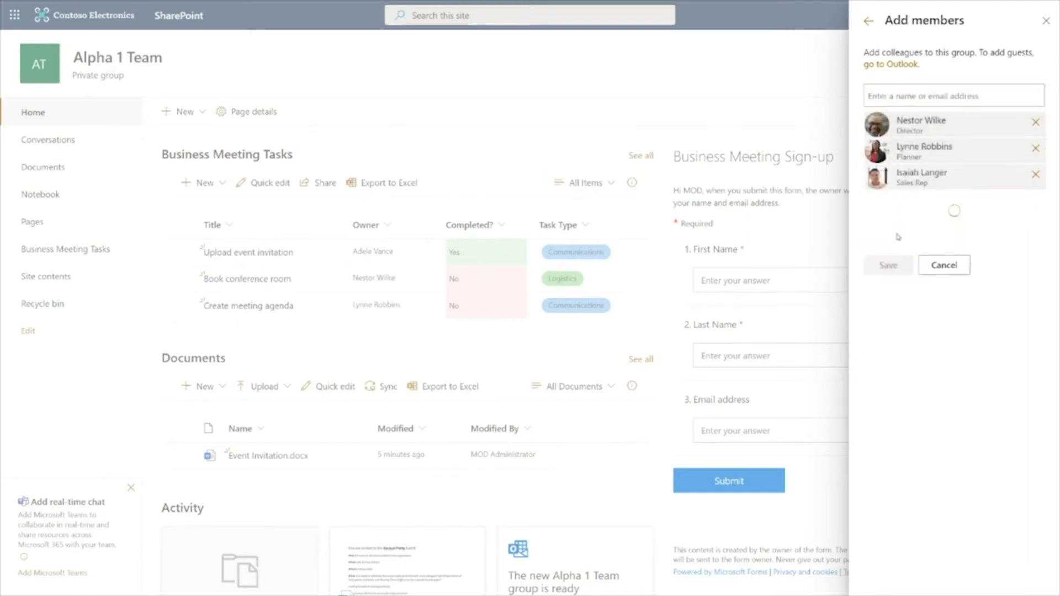
{"action": "left_click", "coordinate": [1047, 22]}
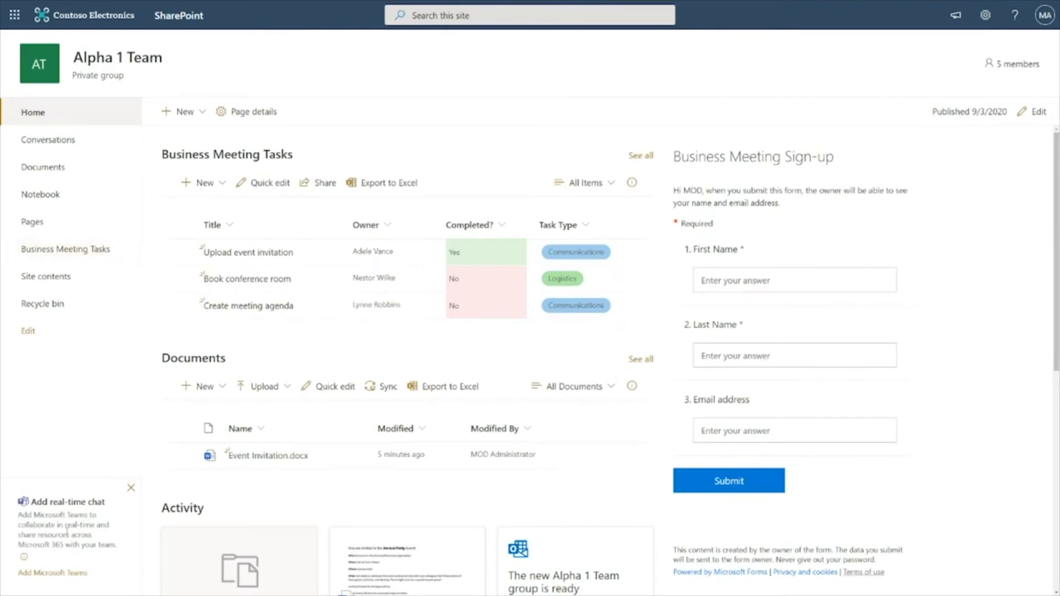
Connect the site to Microsoft Teams, pinning the Home page as a tab, and open Teams in the web app
{"action": "left_click", "coordinate": [955, 15]}
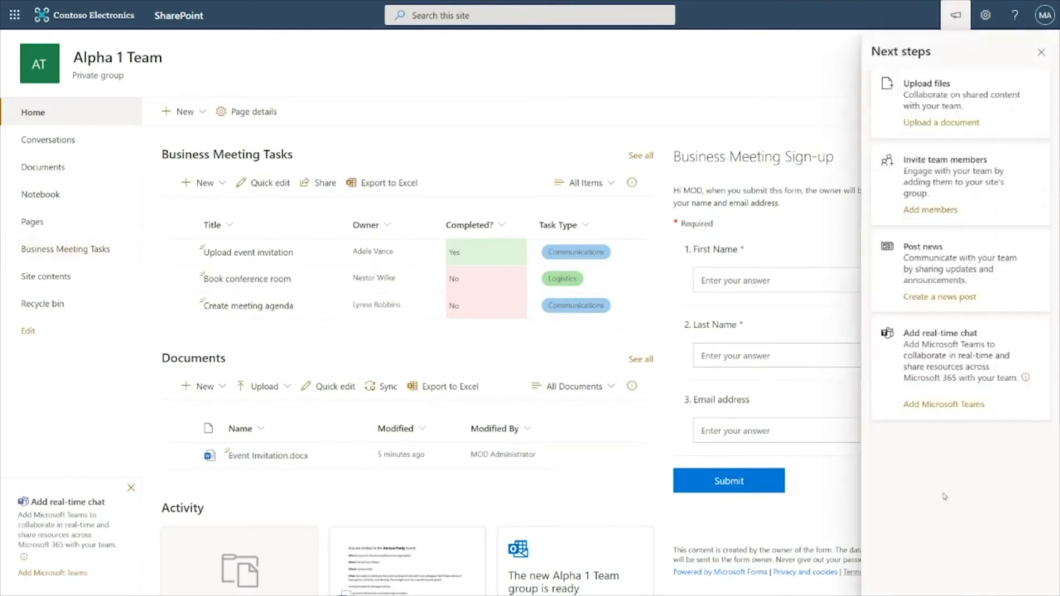
{"action": "left_click", "coordinate": [930, 407]}
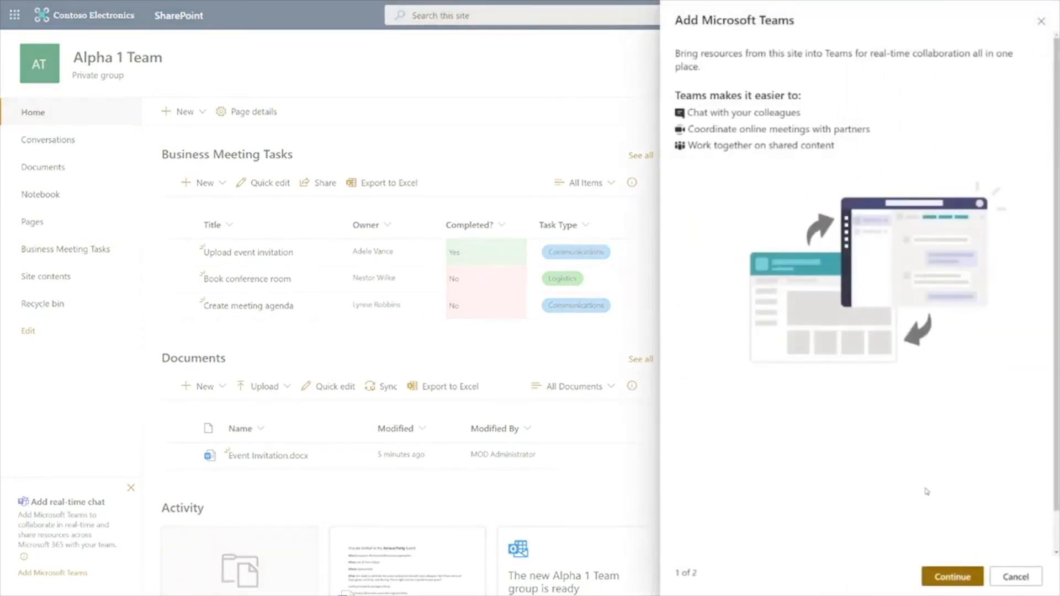
{"action": "left_click", "coordinate": [946, 578]}
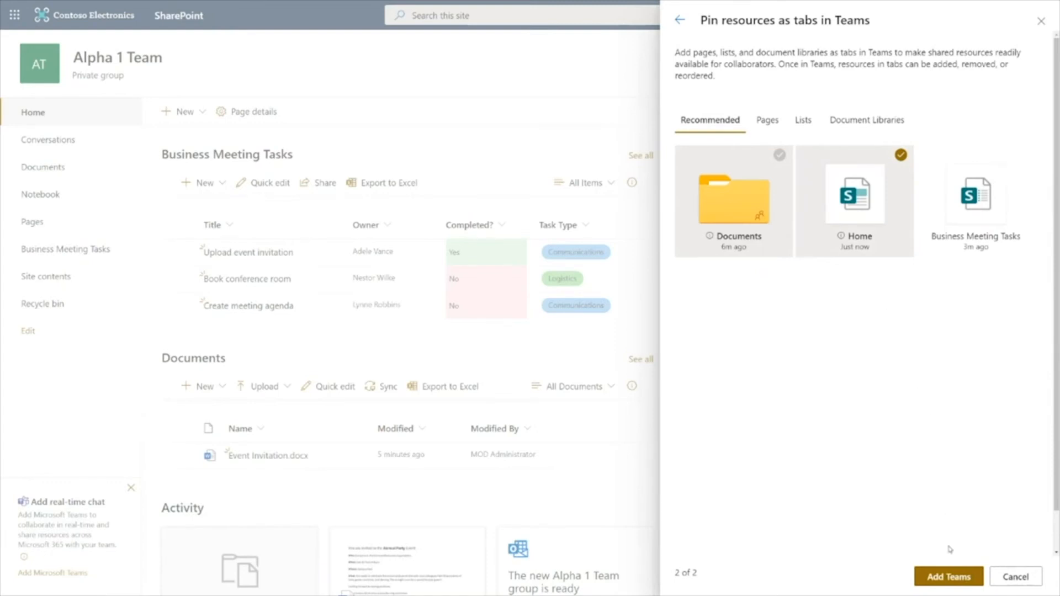
{"action": "left_click", "coordinate": [954, 578]}
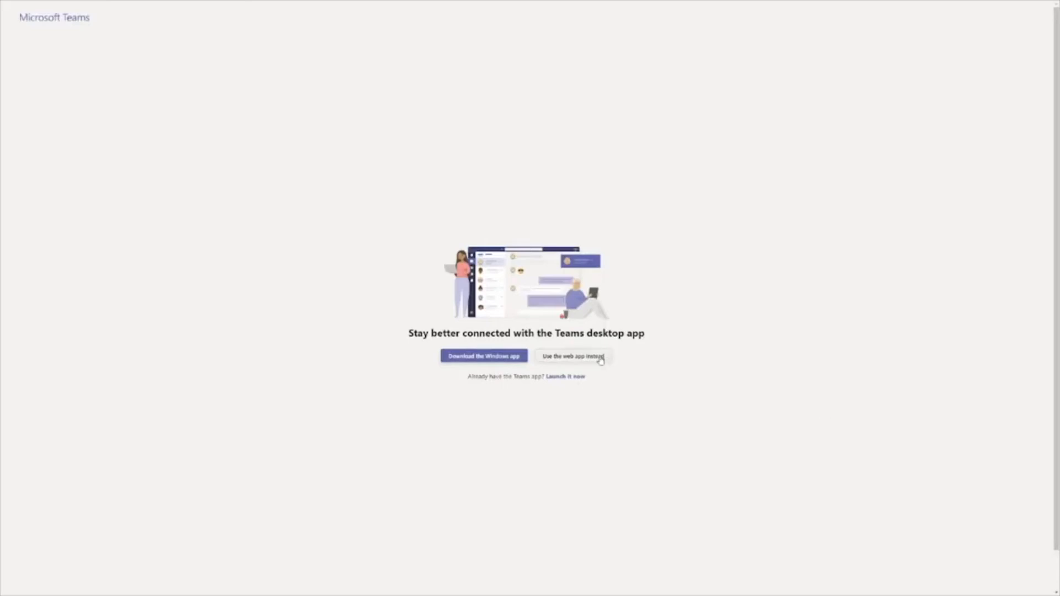
{"action": "left_click", "coordinate": [598, 359]}
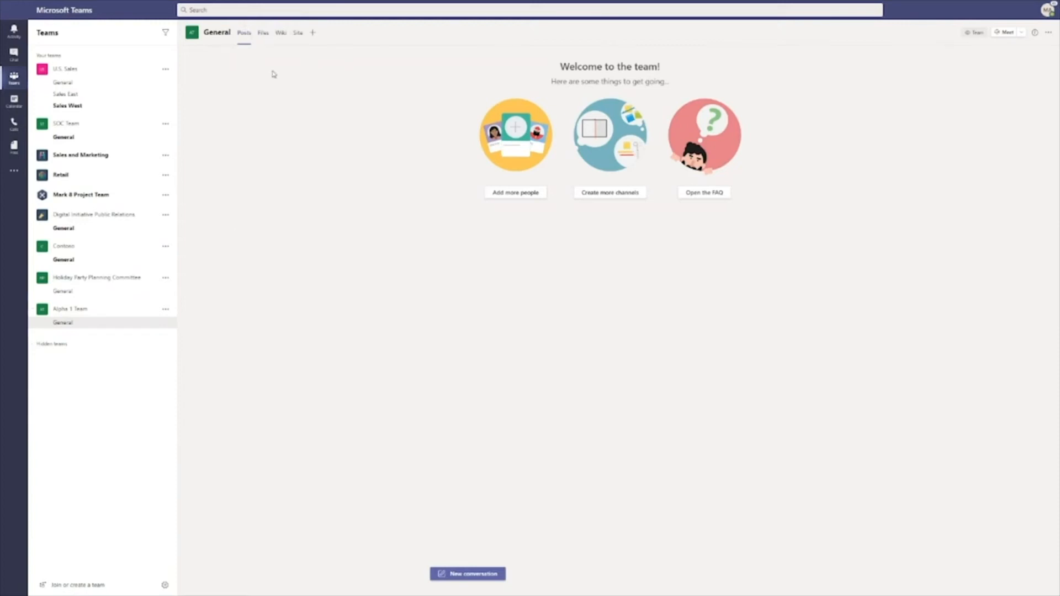
Upload Assessment Template.docx into the General channel's files
{"action": "left_click", "coordinate": [265, 42]}
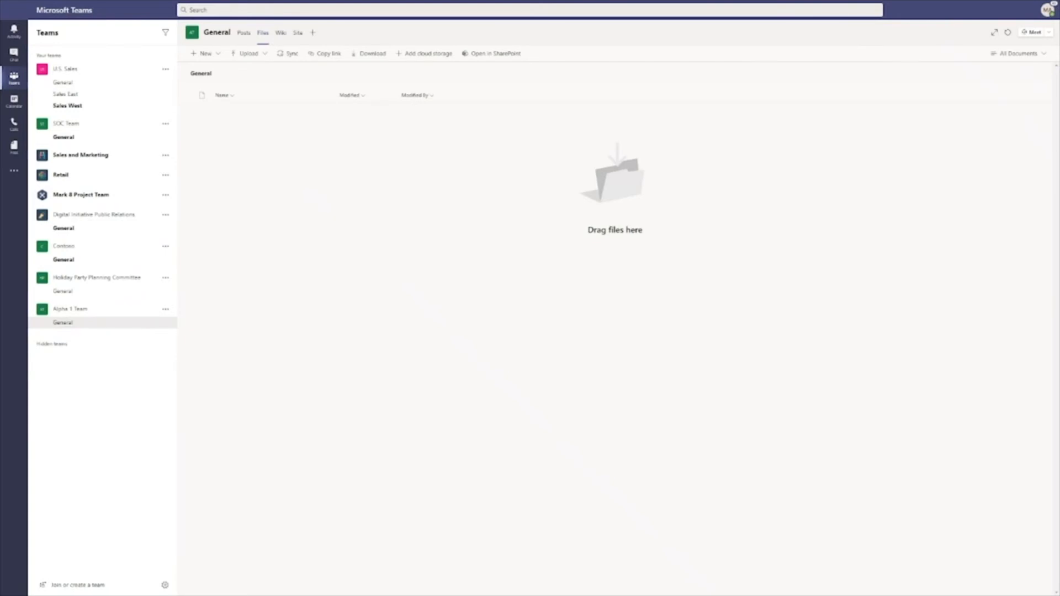
{"action": "left_click_drag", "start_coordinate": [146, 378], "coordinate": [579, 209]}
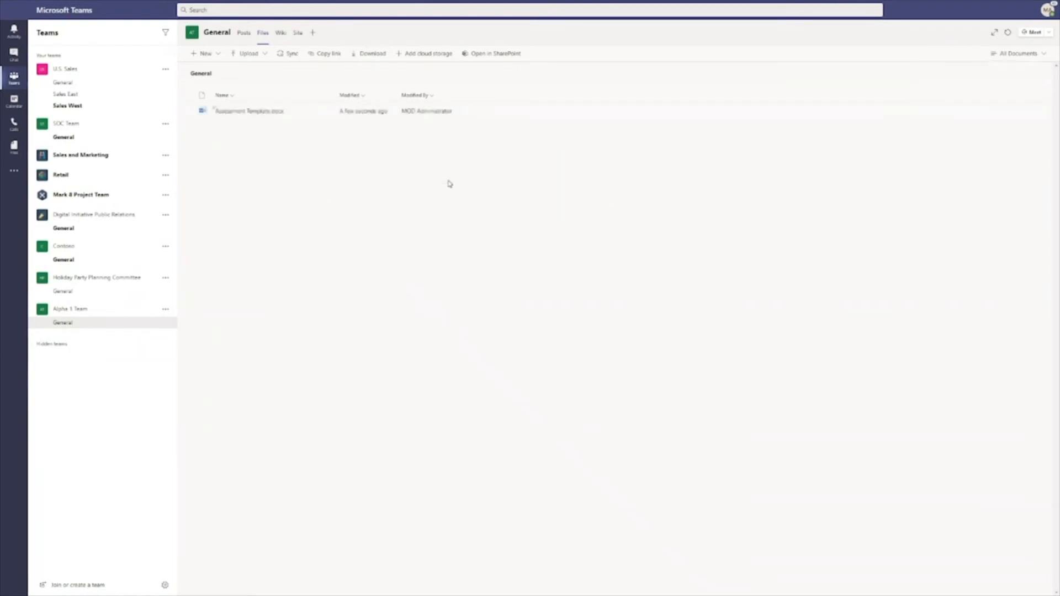
Browse the channel's Wiki and Site tabs and open the General folder in the site's Documents
{"action": "left_click", "coordinate": [280, 37]}
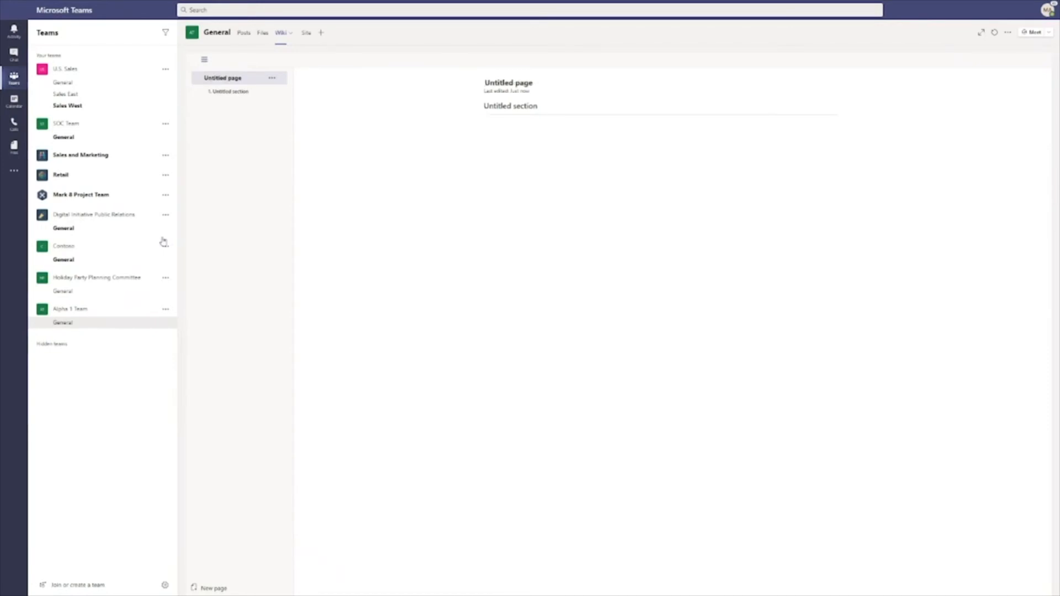
{"action": "left_click", "coordinate": [308, 37]}
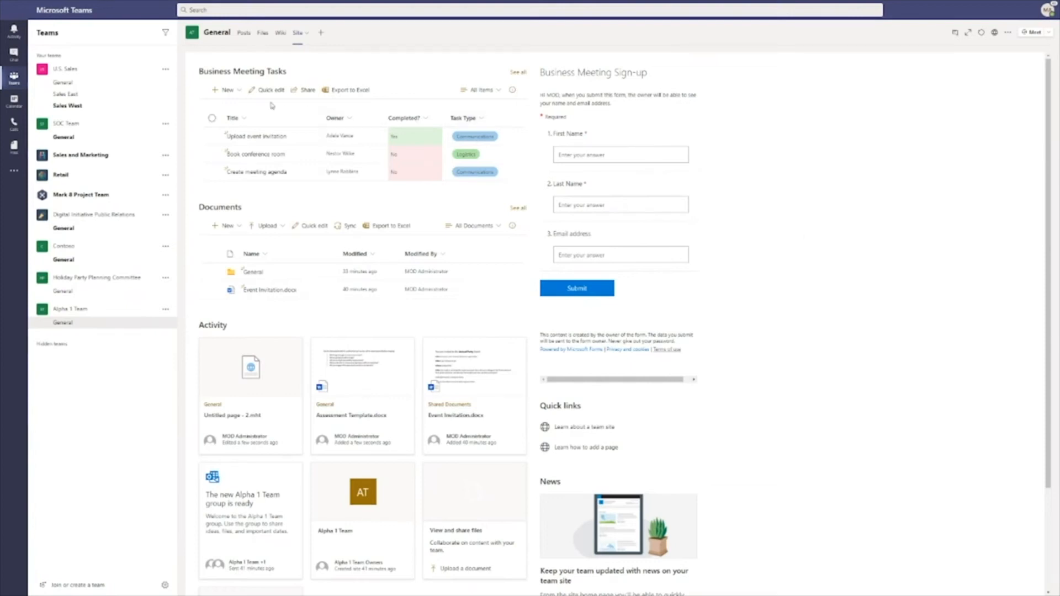
{"action": "left_click", "coordinate": [240, 92]}
{"action": "left_click", "coordinate": [267, 226]}
{"action": "left_click", "coordinate": [775, 289]}
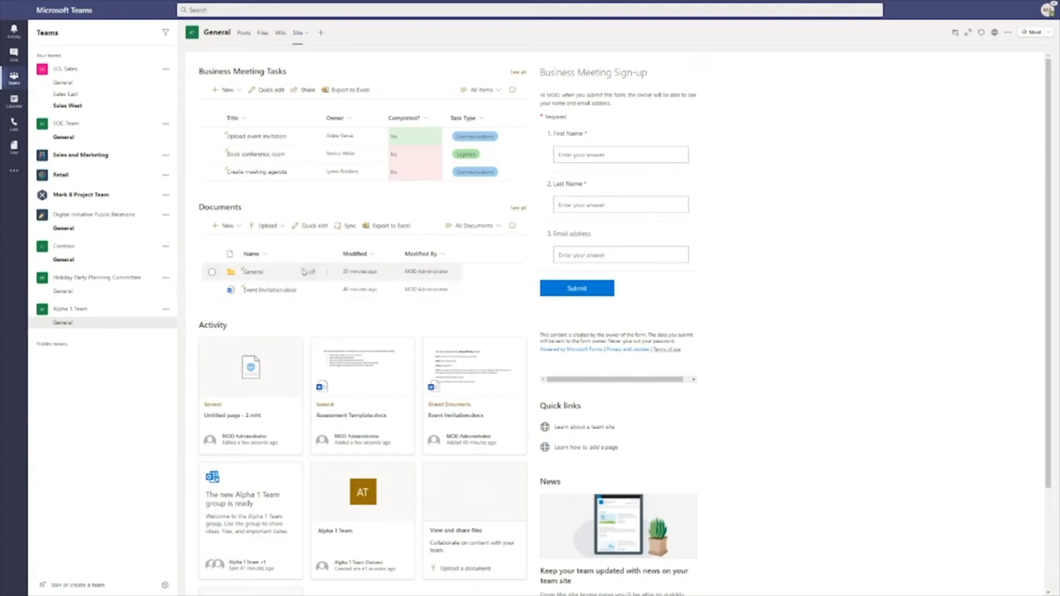
{"action": "left_click", "coordinate": [249, 272]}
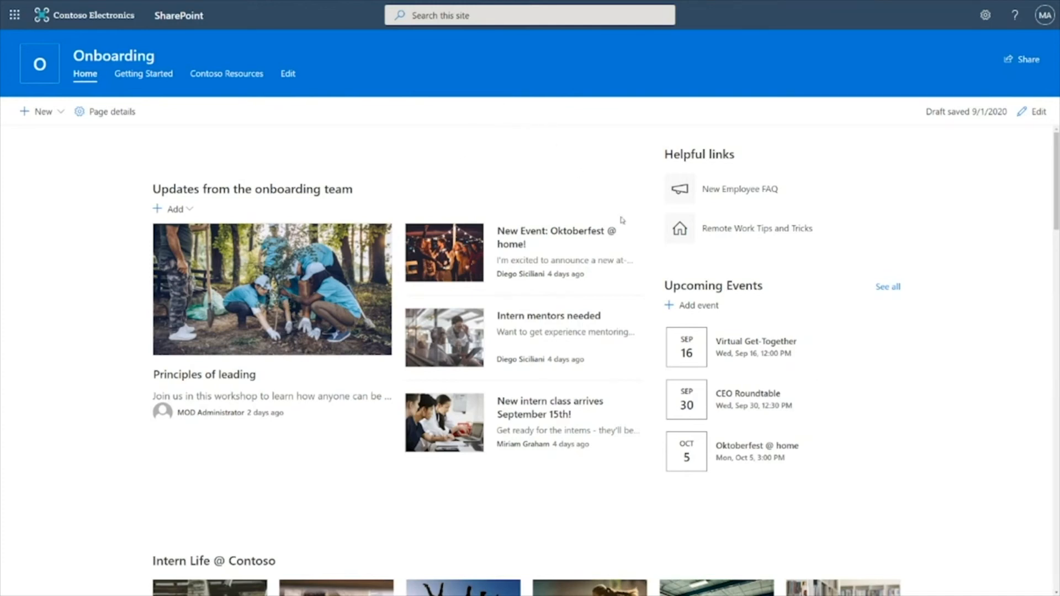
Edit the Onboarding home page and add a full-width section at the top
{"action": "left_click", "coordinate": [1035, 112]}
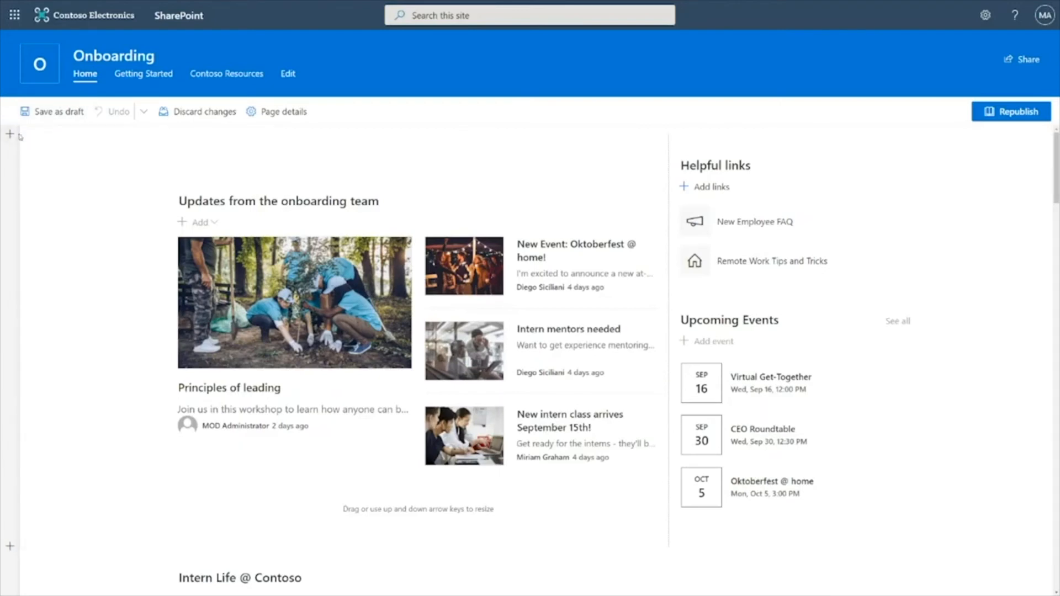
{"action": "left_click", "coordinate": [11, 155]}
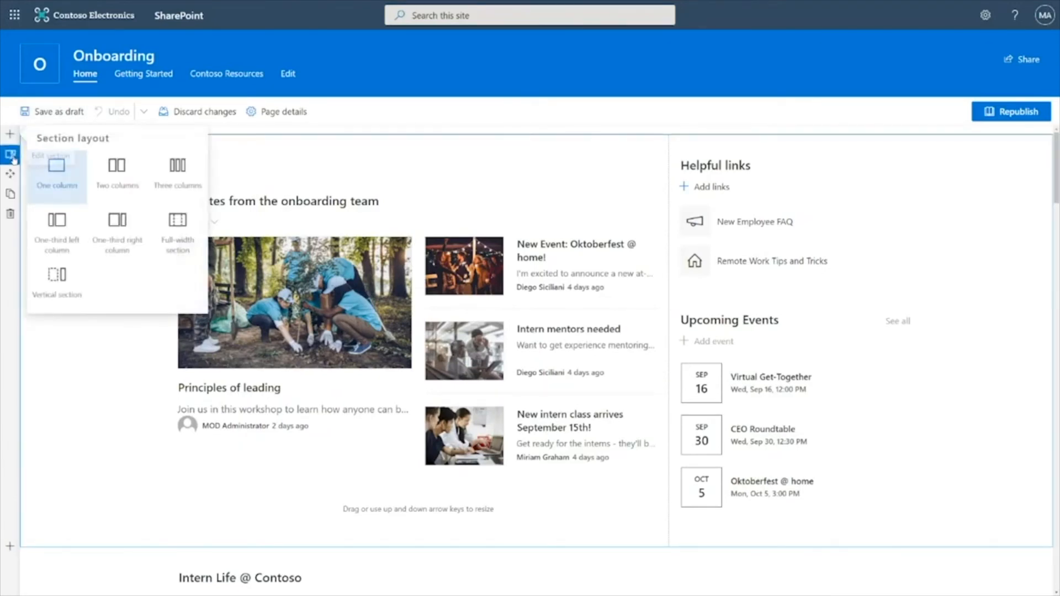
{"action": "left_click", "coordinate": [168, 243]}
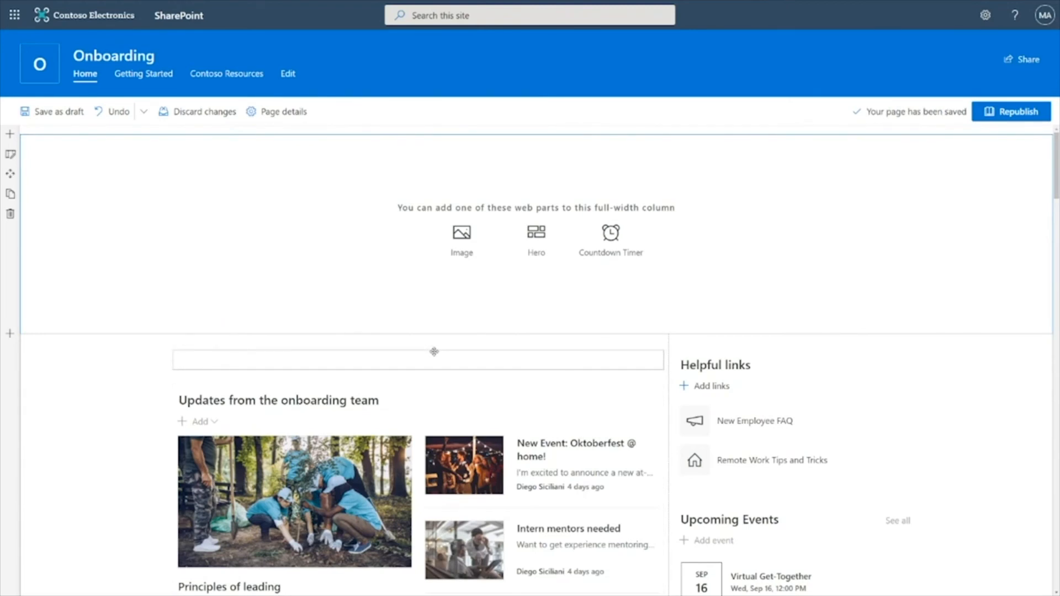
Add a Countdown Timer web part to the new section and set its date to Tue Sep 08 2020
{"action": "left_click", "coordinate": [623, 244]}
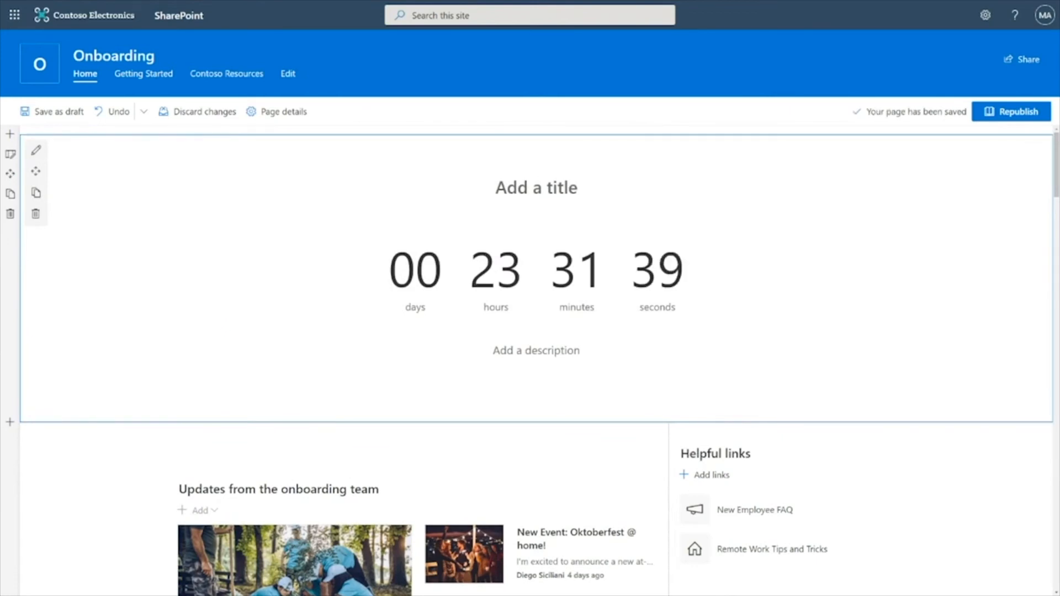
{"action": "left_click", "coordinate": [37, 152]}
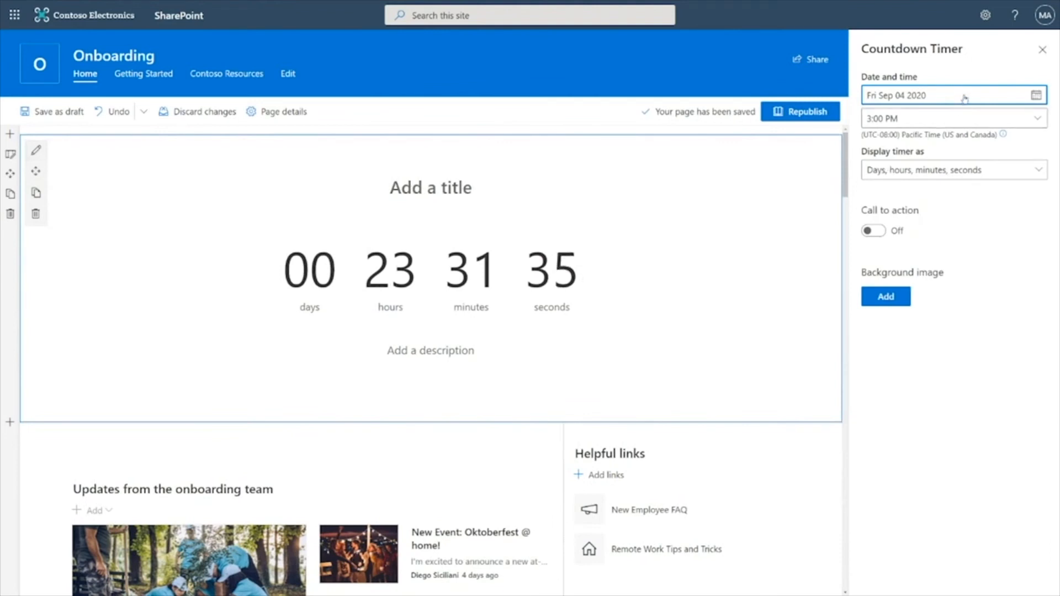
{"action": "left_click", "coordinate": [1038, 96]}
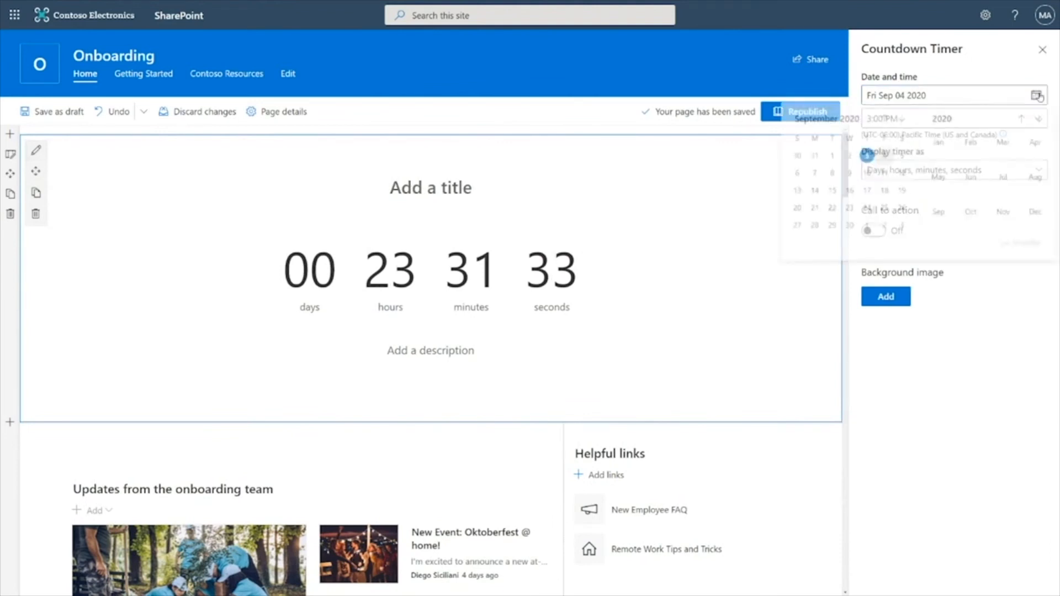
{"action": "left_click", "coordinate": [832, 173]}
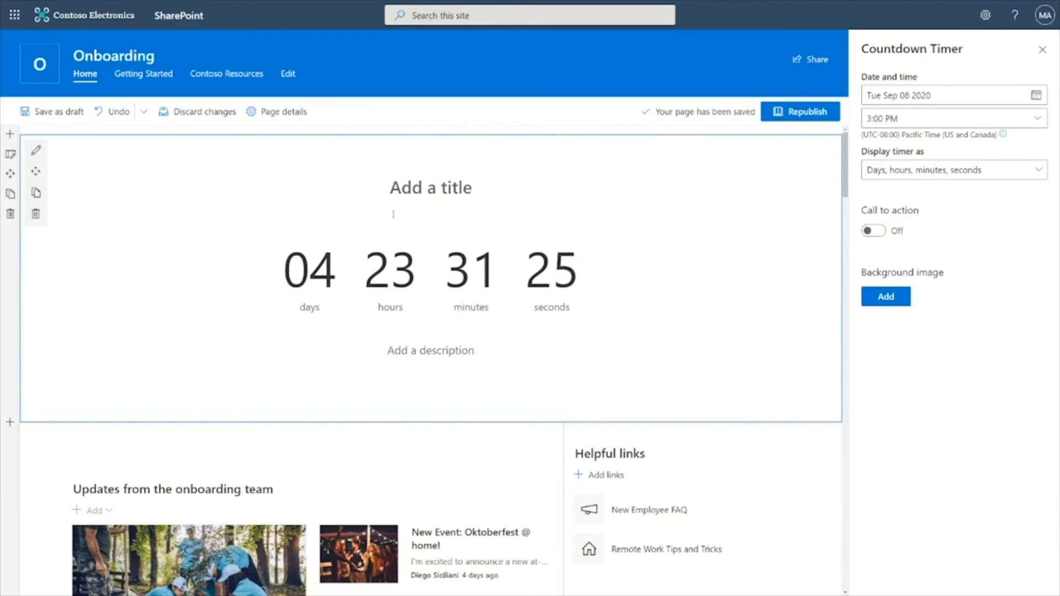
Title the countdown "New interns arrive on September 8th!" and describe it as "Register to be a mentor today"
{"action": "left_click", "coordinate": [417, 193]}
{"action": "type", "text": "New interns arrive on September 8th!"}
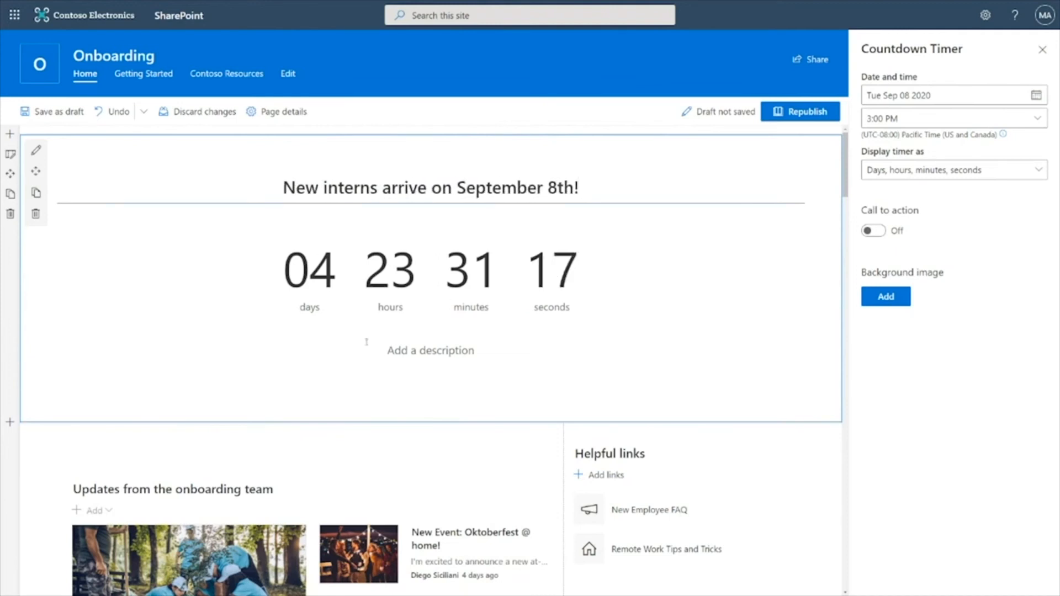
{"action": "left_click", "coordinate": [413, 353]}
{"action": "type", "text": "Register to be a "}
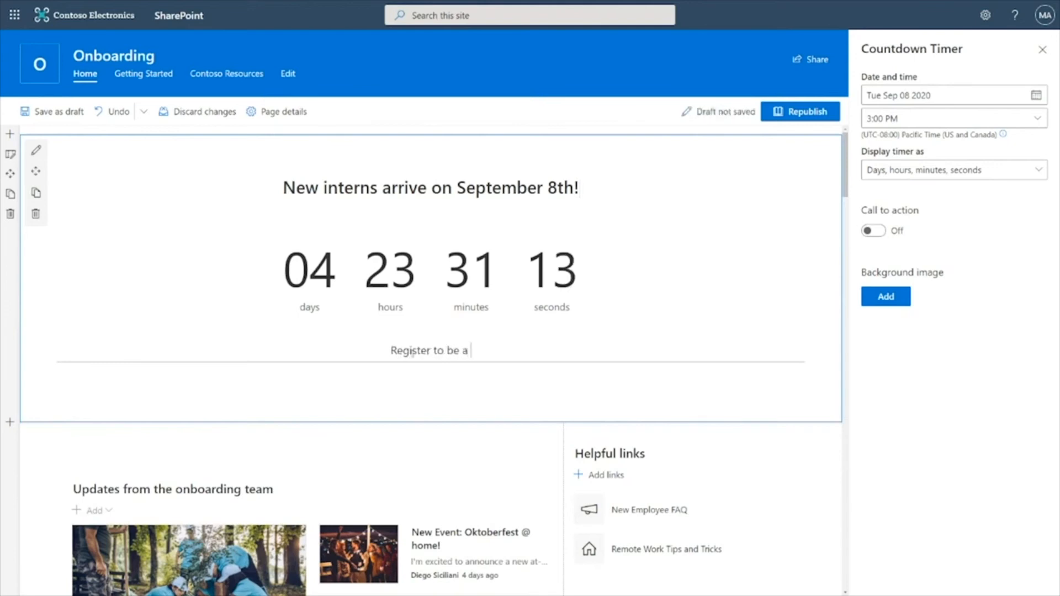
{"action": "type", "text": "mentor today"}
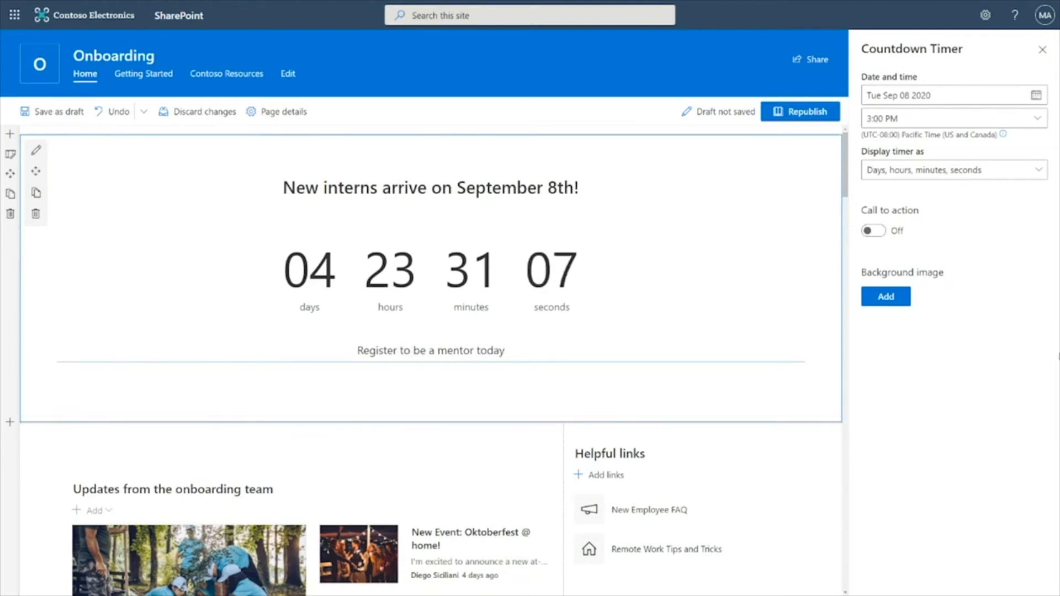
{"action": "left_click", "coordinate": [874, 231]}
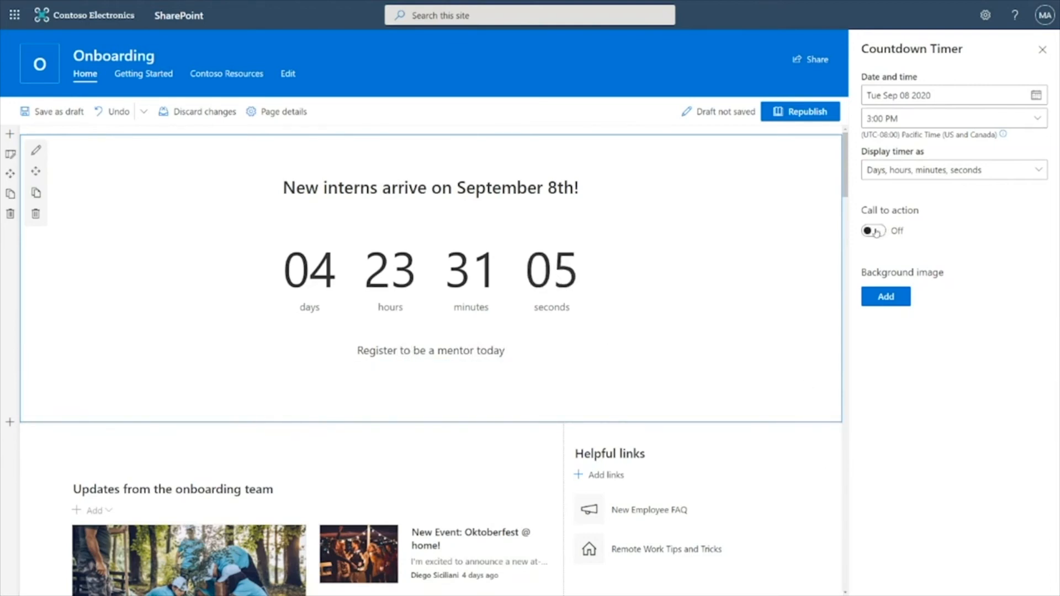
{"action": "left_click", "coordinate": [897, 269]}
{"action": "type", "text": "Register"}
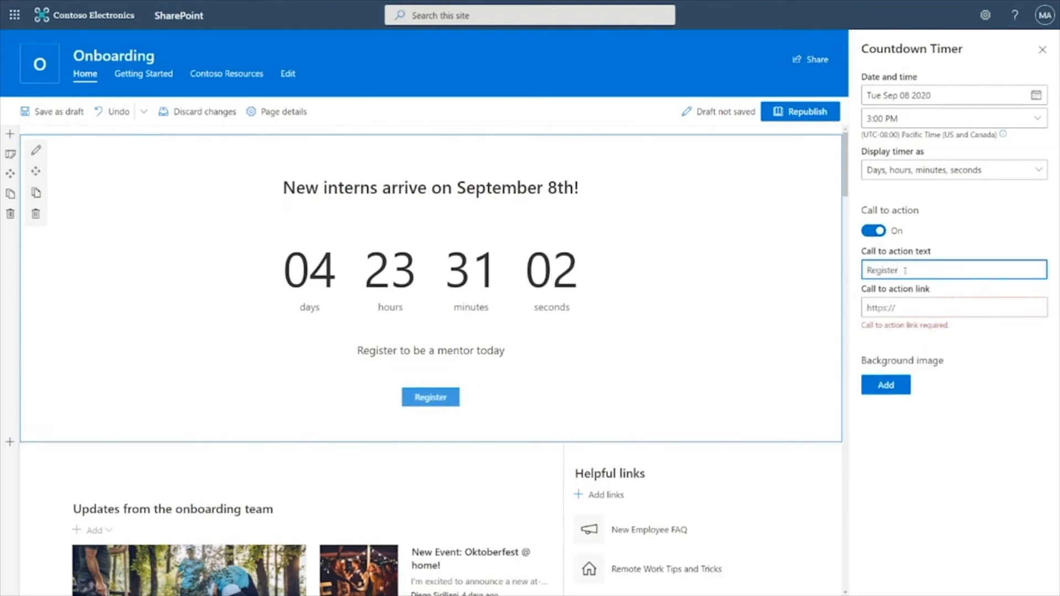
{"action": "left_click", "coordinate": [877, 307]}
{"action": "type", "text": "www.microsoft.com"}
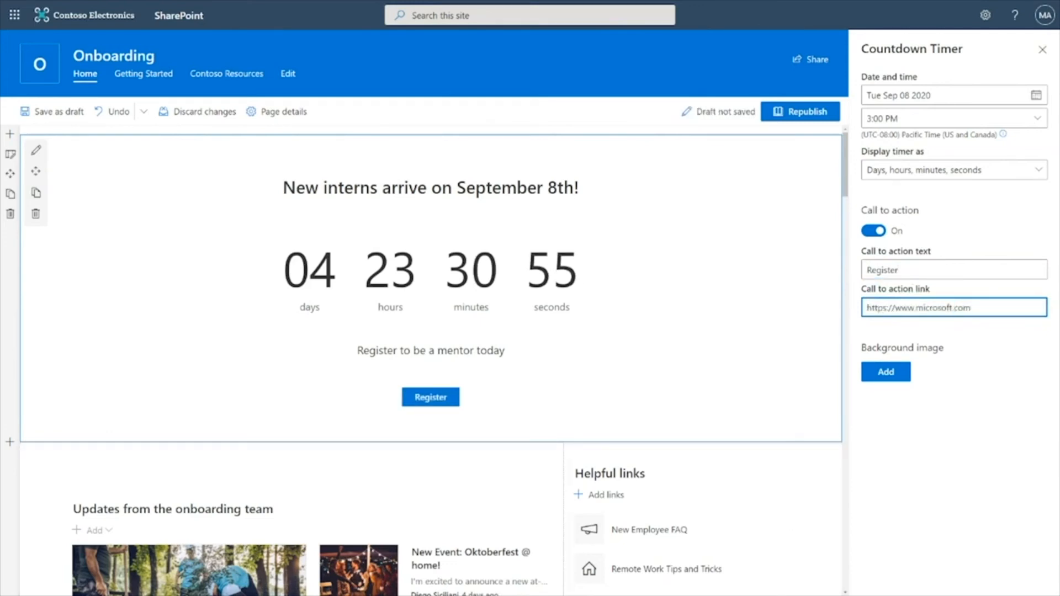
Set the timer's background to a stock graduation image found by searching "grad", then close the settings pane
{"action": "left_click", "coordinate": [890, 373]}
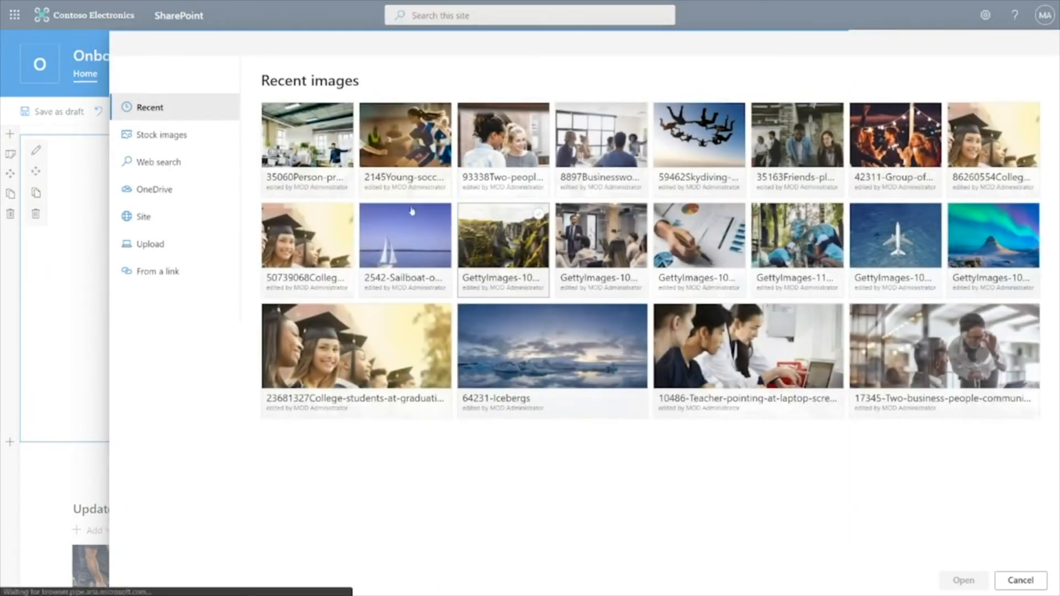
{"action": "left_click", "coordinate": [167, 134]}
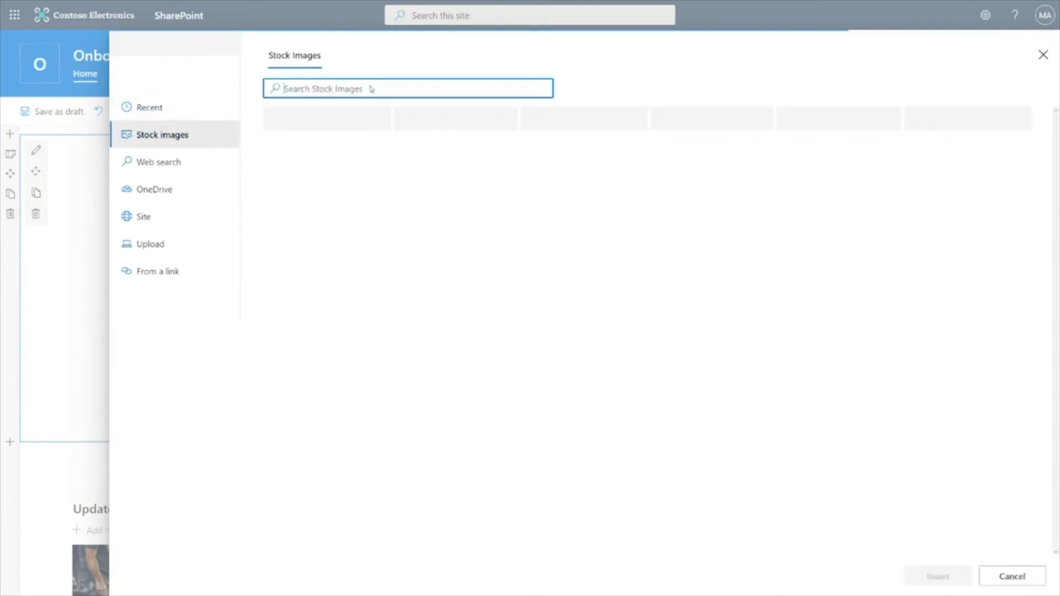
{"action": "type", "text": "grad"}
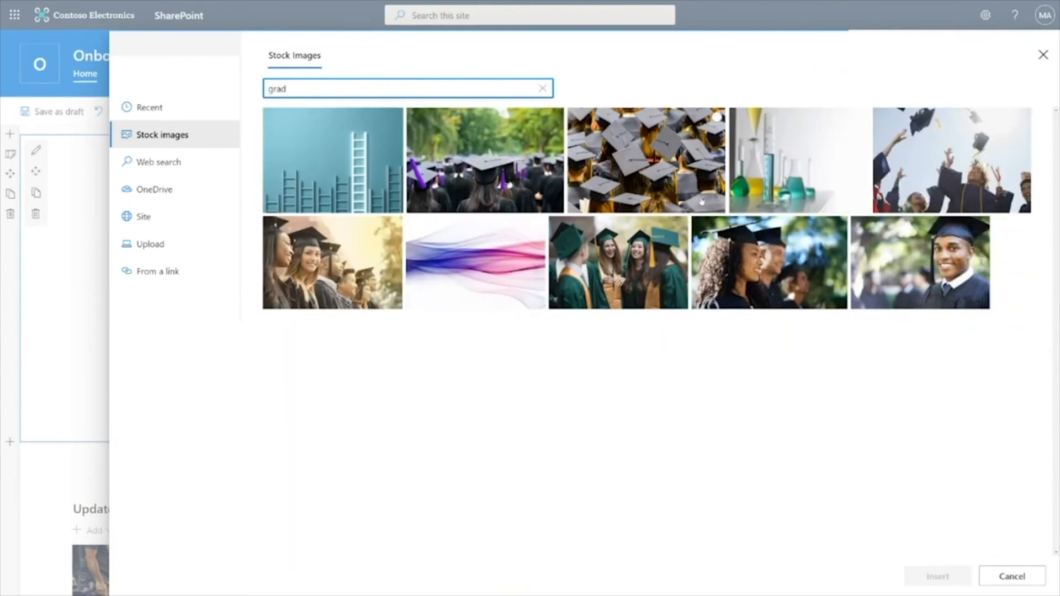
{"action": "left_click", "coordinate": [330, 267]}
{"action": "left_click", "coordinate": [331, 267]}
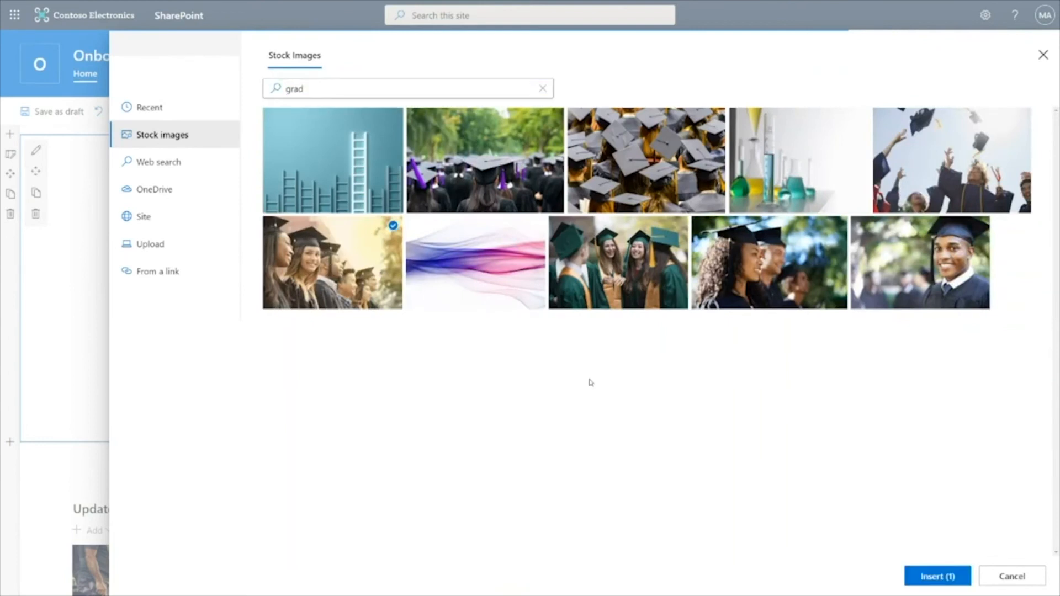
{"action": "left_click", "coordinate": [938, 576]}
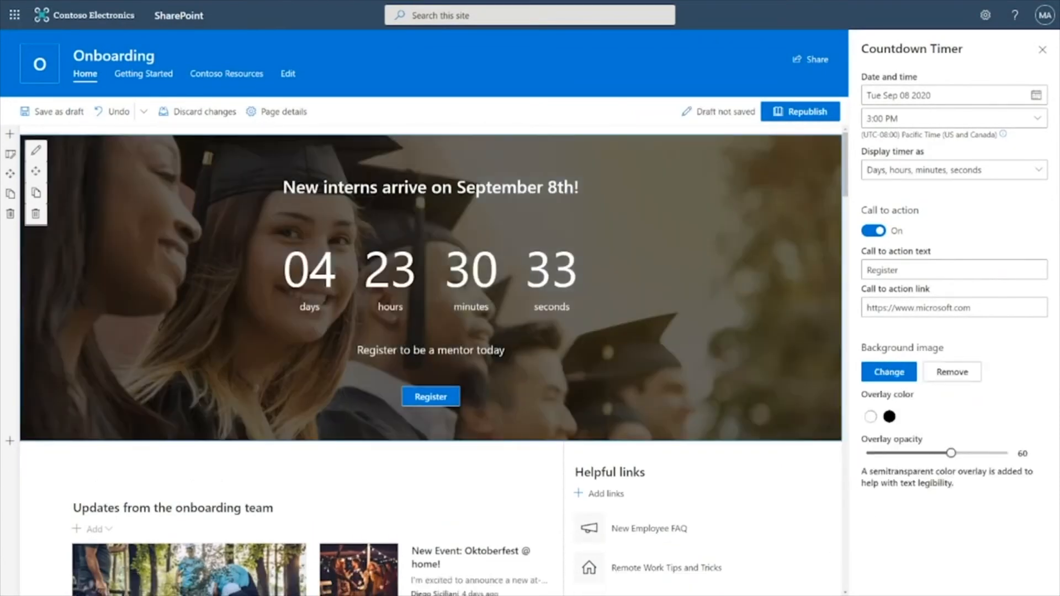
{"action": "left_click", "coordinate": [1043, 50]}
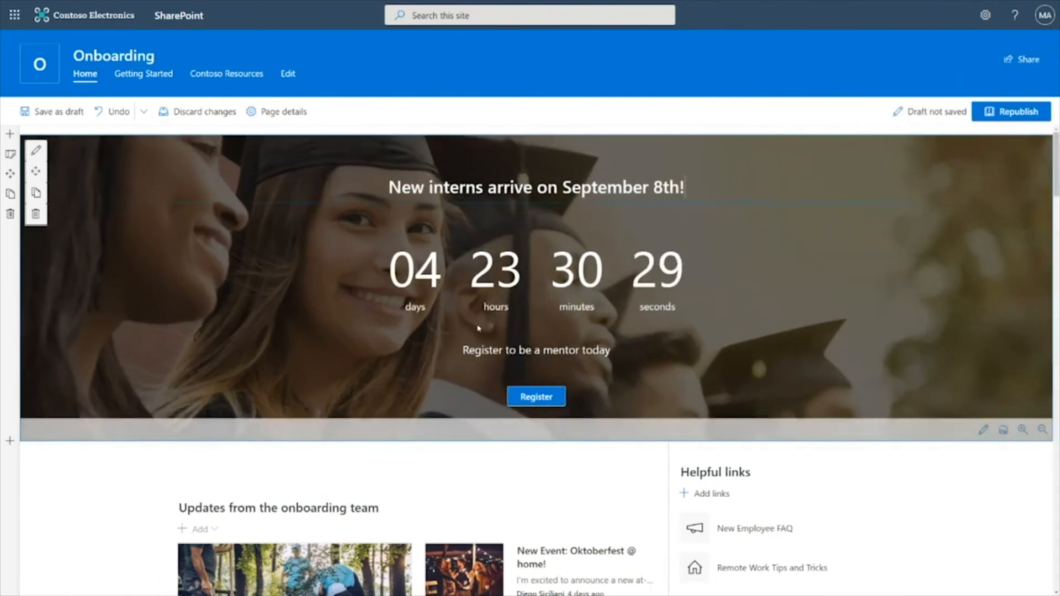
Switch the Helpful links web part to the Button layout with Fill color button appearance
{"action": "scroll", "coordinate": [484, 328], "scroll_direction": "down", "scroll_amount": 3}
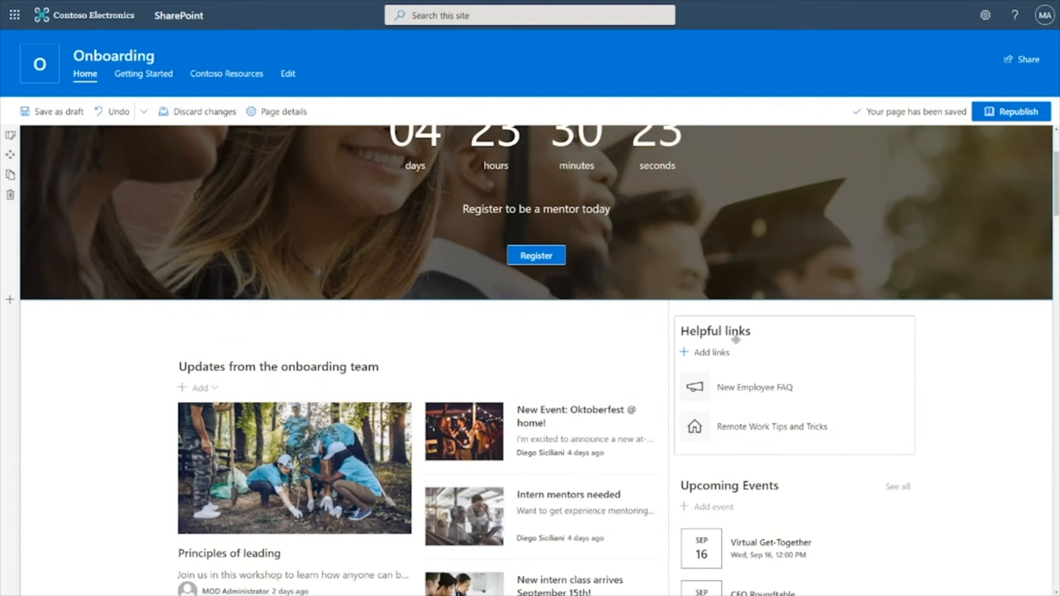
{"action": "left_click", "coordinate": [762, 338]}
{"action": "left_click", "coordinate": [659, 325]}
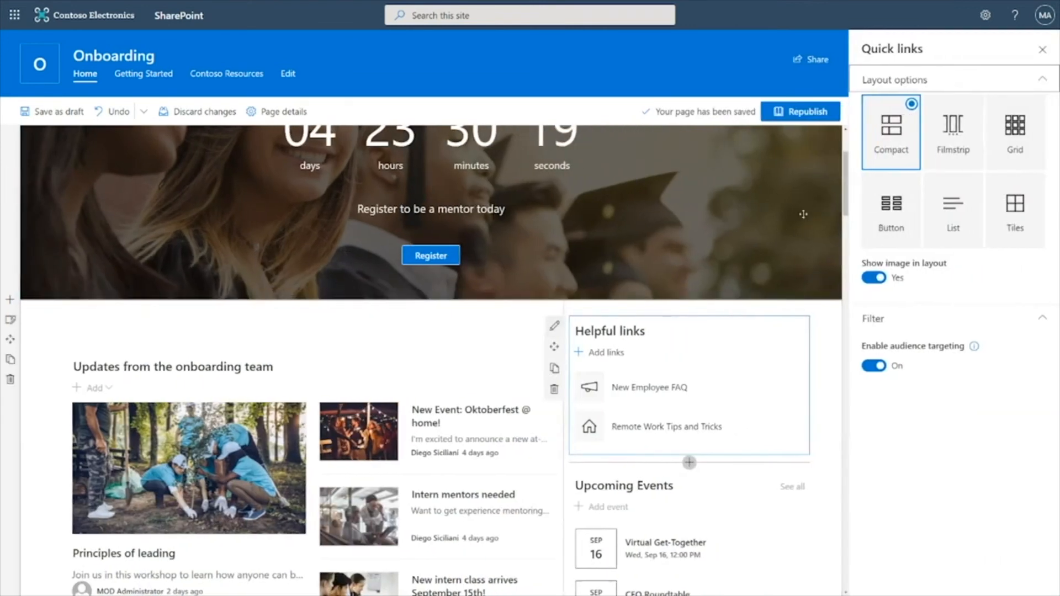
{"action": "left_click", "coordinate": [895, 205]}
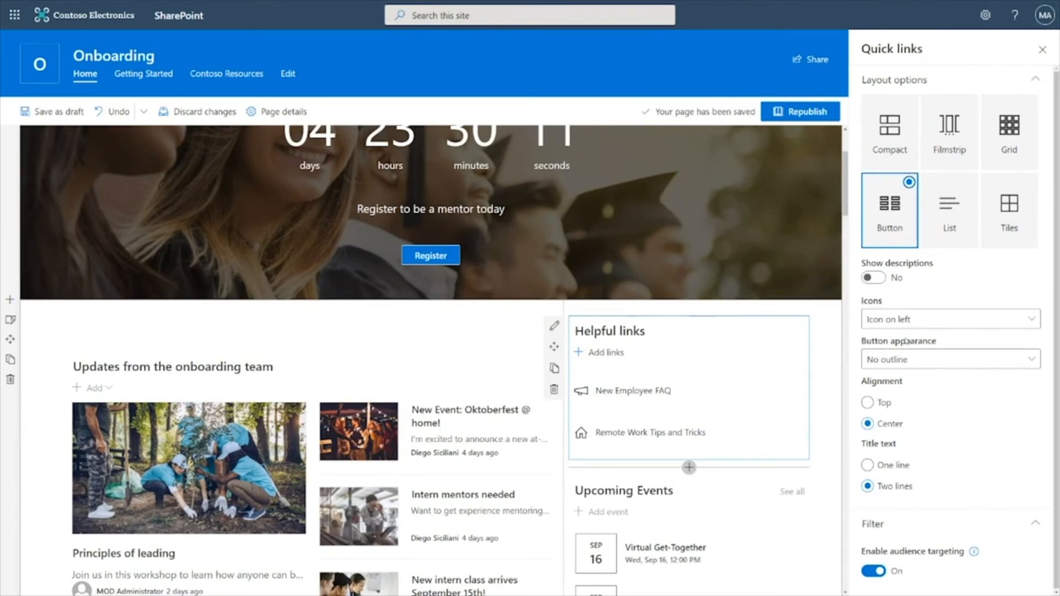
{"action": "left_click", "coordinate": [918, 359]}
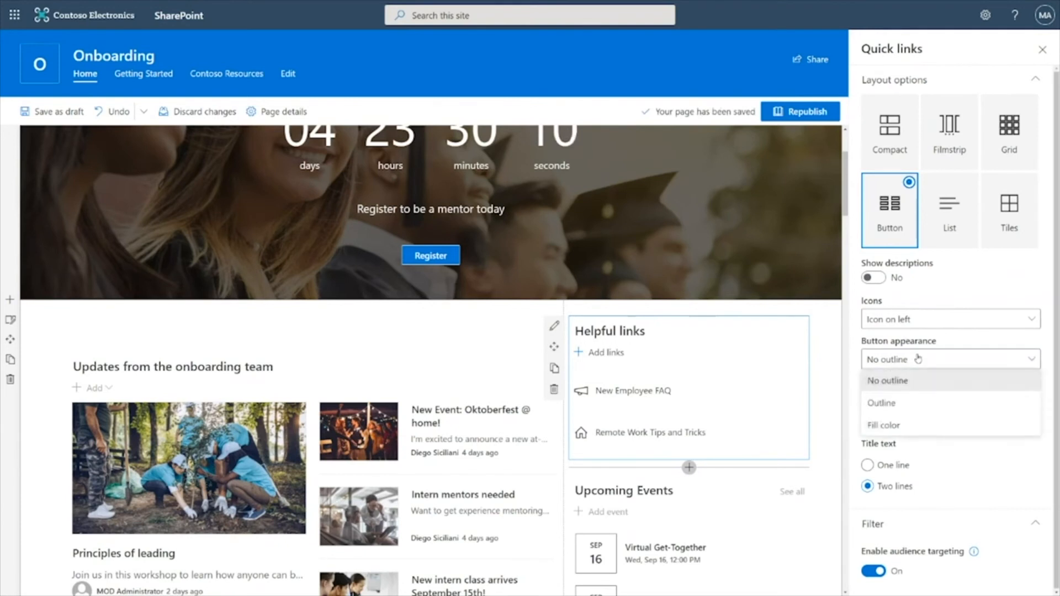
{"action": "left_click", "coordinate": [884, 426]}
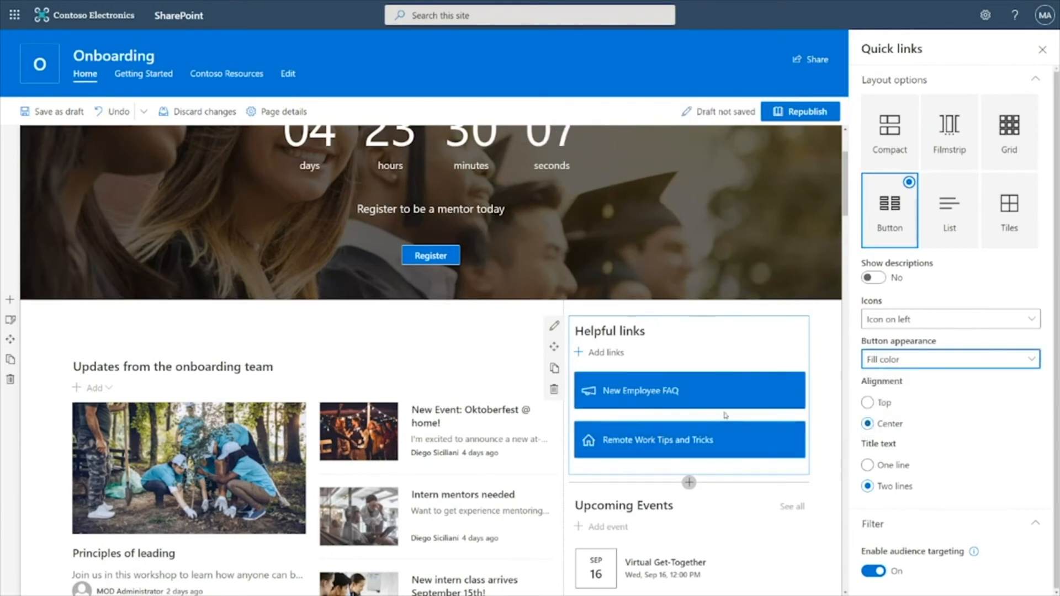
Switch the Intern Life @ Contoso image gallery to the Carousel layout
{"action": "left_click", "coordinate": [1042, 50]}
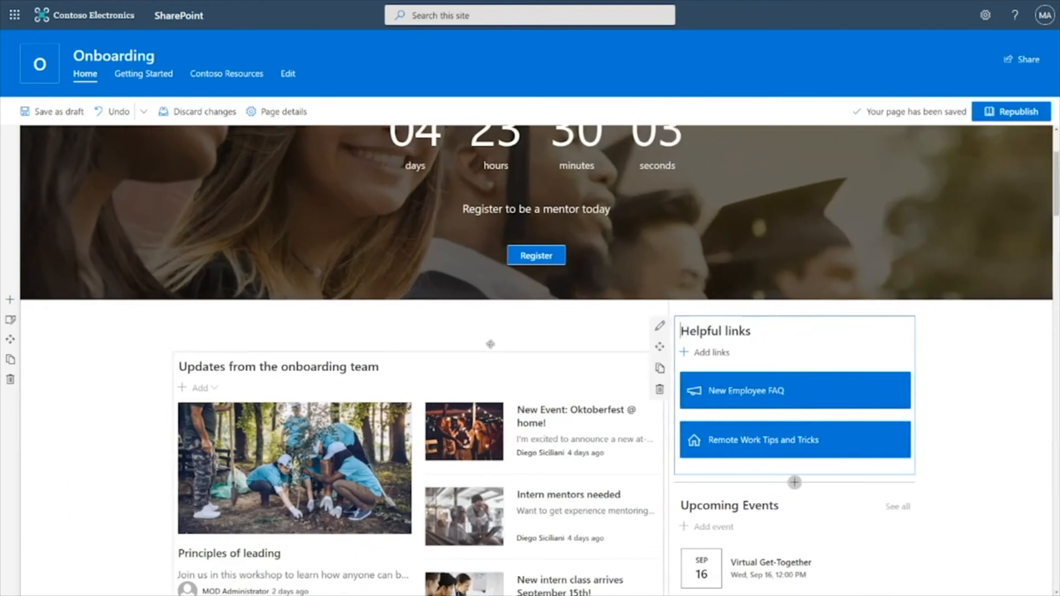
{"action": "scroll", "coordinate": [473, 336], "scroll_direction": "down", "scroll_amount": 10}
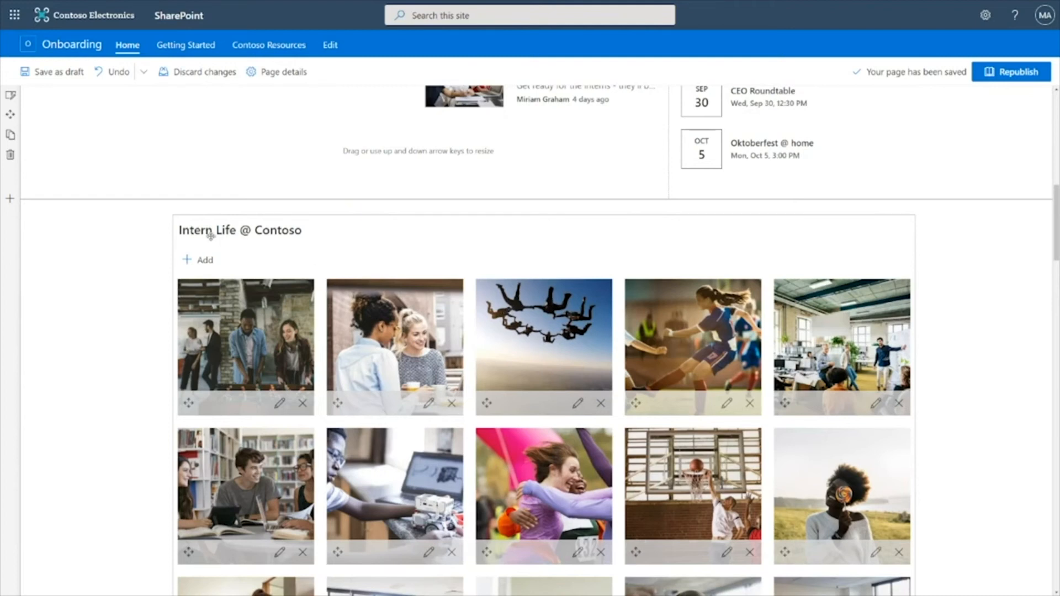
{"action": "scroll", "coordinate": [210, 236], "scroll_direction": "down", "scroll_amount": 2}
{"action": "left_click", "coordinate": [157, 95]}
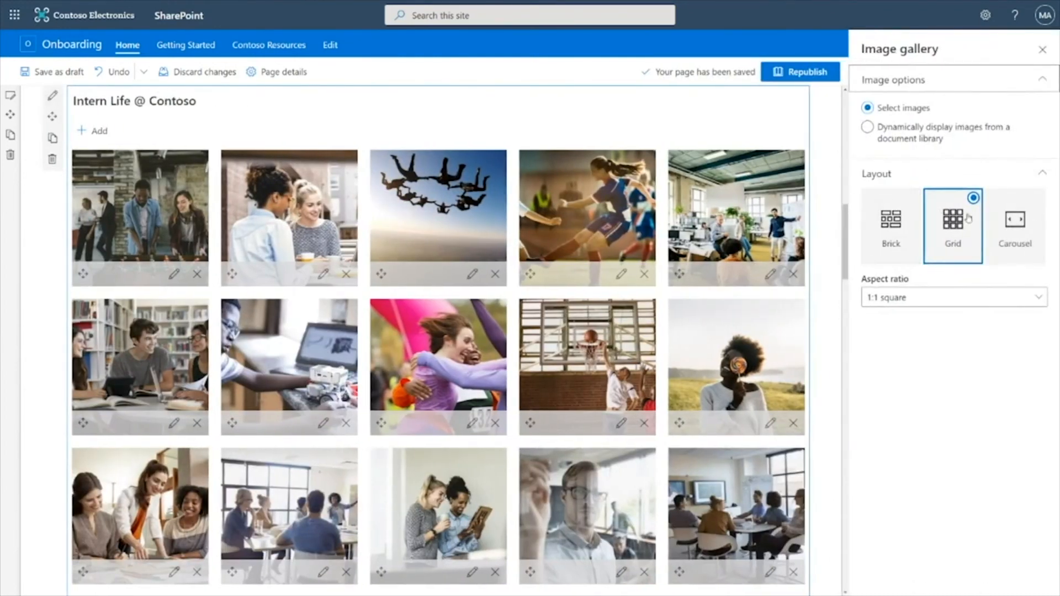
{"action": "left_click", "coordinate": [1011, 222]}
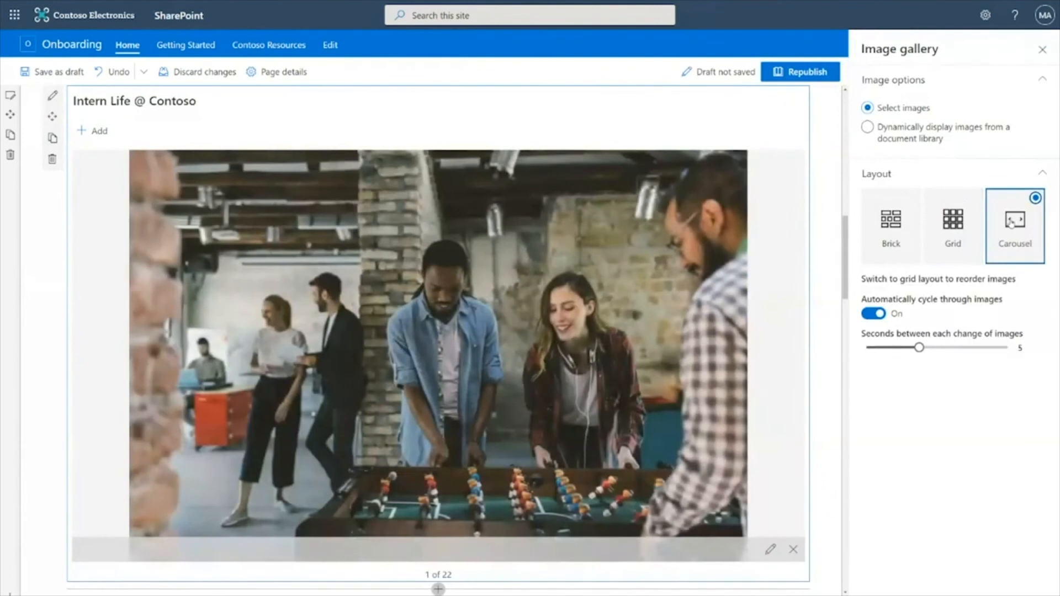
{"action": "mouse_move", "coordinate": [442, 354]}
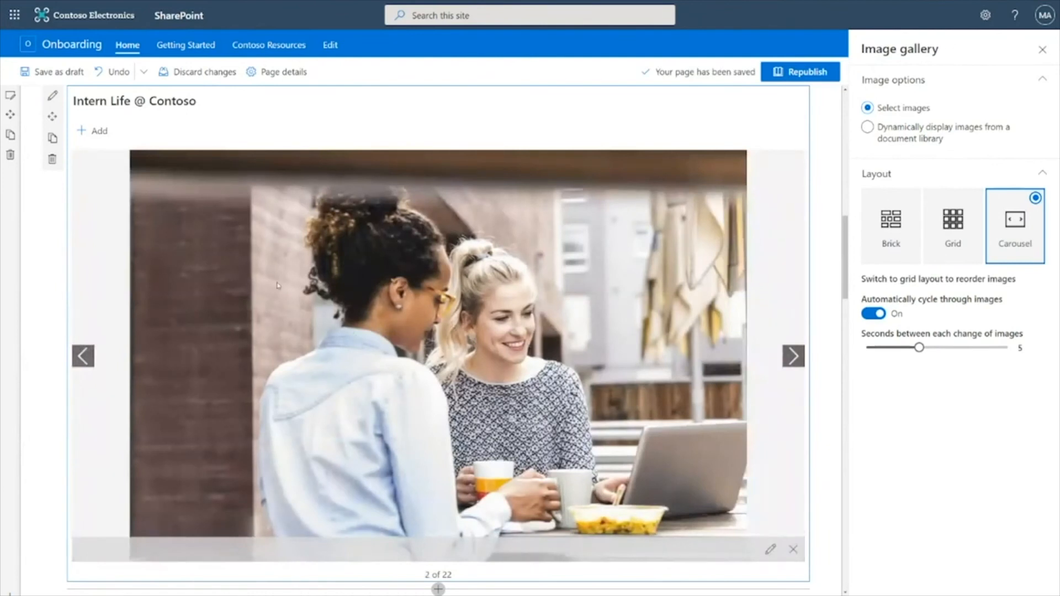
Give the image gallery's section the strongest blue background and close the section pane
{"action": "left_click", "coordinate": [12, 99]}
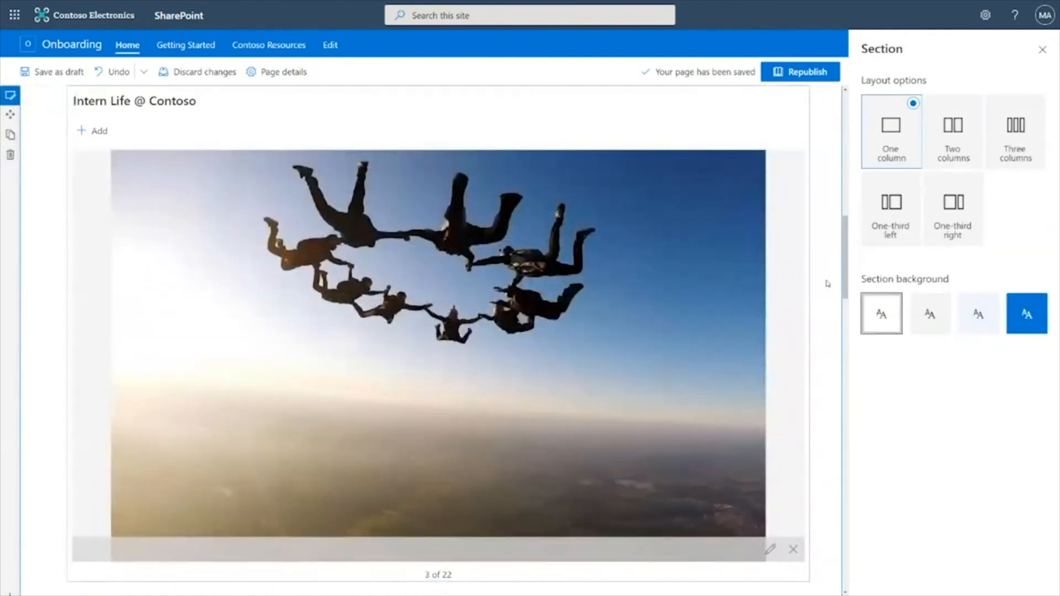
{"action": "left_click", "coordinate": [1025, 318]}
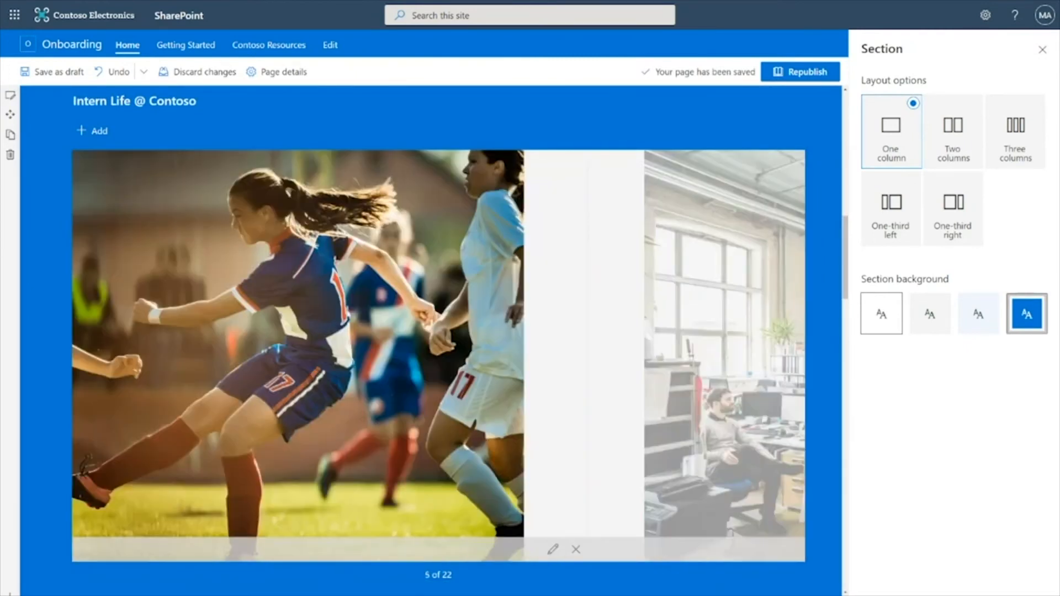
{"action": "scroll", "coordinate": [430, 331], "scroll_direction": "down", "scroll_amount": 3}
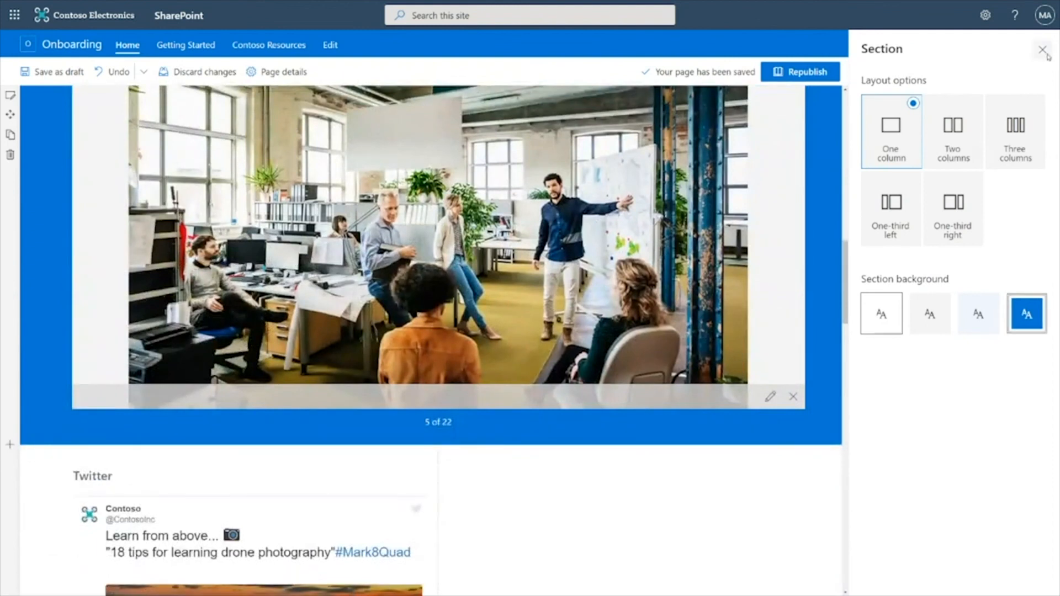
{"action": "left_click", "coordinate": [1043, 51]}
Add a Yammer Conversations web part to the empty column beside the Twitter feed
{"action": "scroll", "coordinate": [652, 279], "scroll_direction": "down", "scroll_amount": 5}
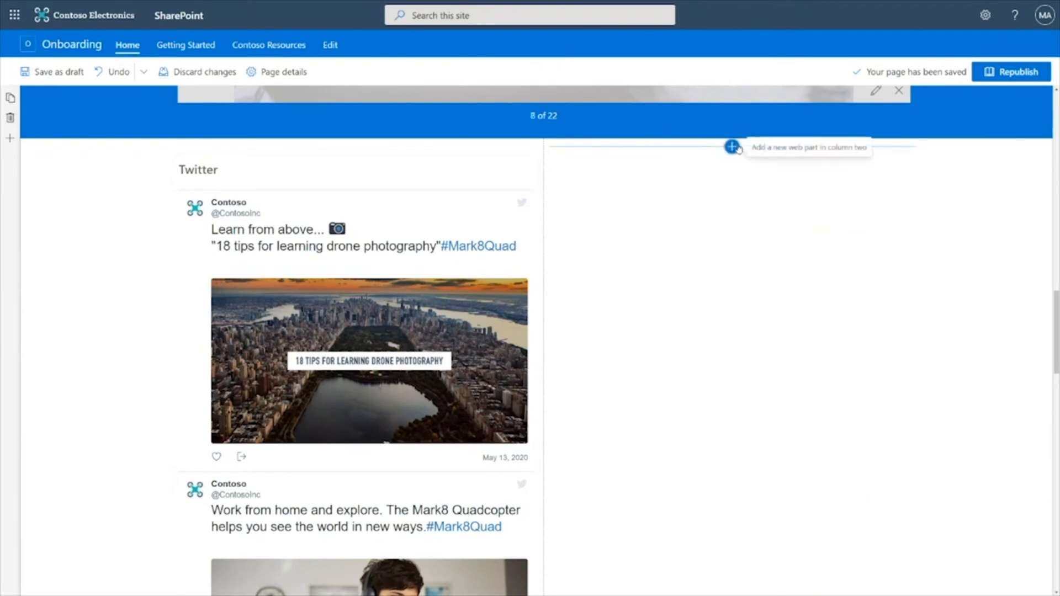
{"action": "left_click", "coordinate": [733, 148]}
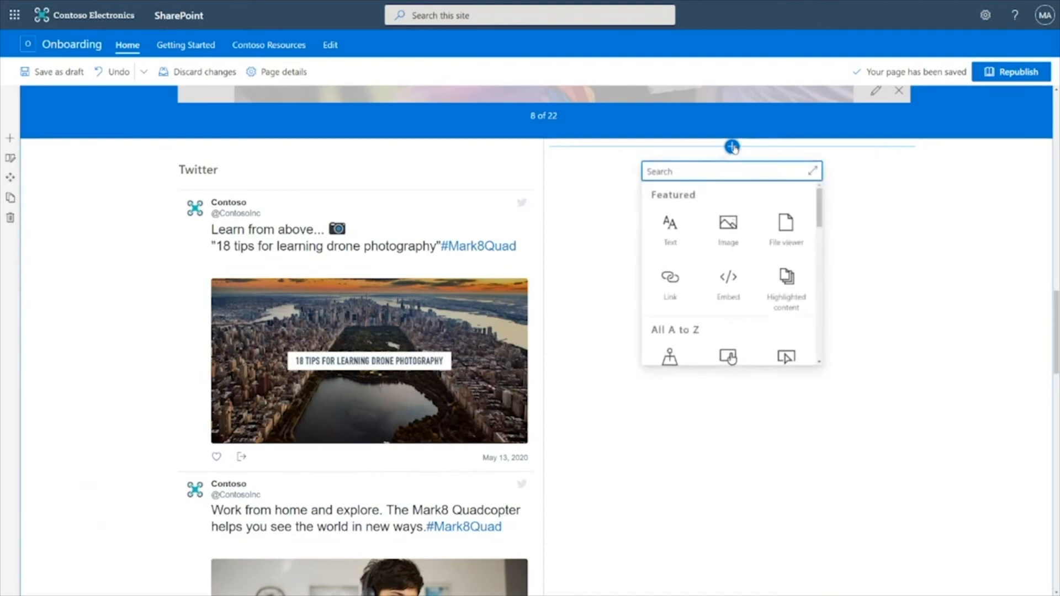
{"action": "type", "text": "yammer"}
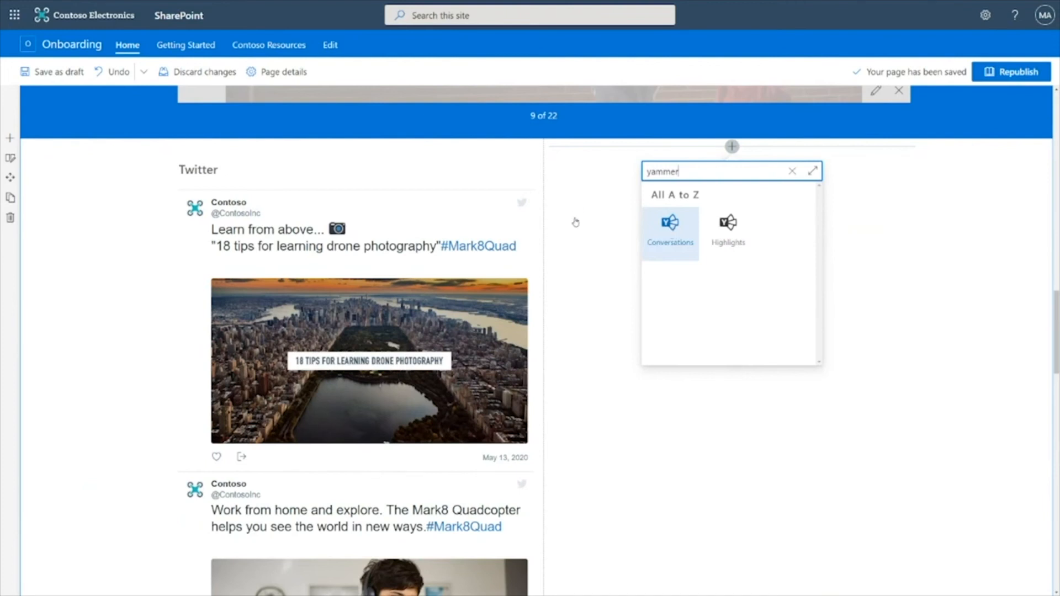
{"action": "left_click", "coordinate": [665, 232]}
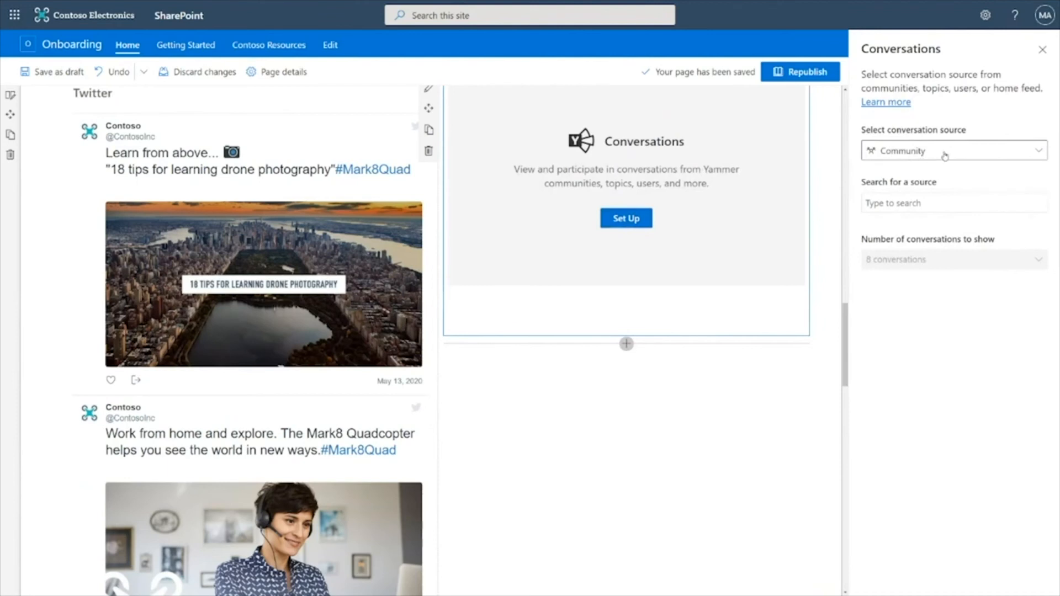
Set the Conversations source to the Contoso Onboarding community by searching "onboarding"
{"action": "left_click", "coordinate": [889, 202]}
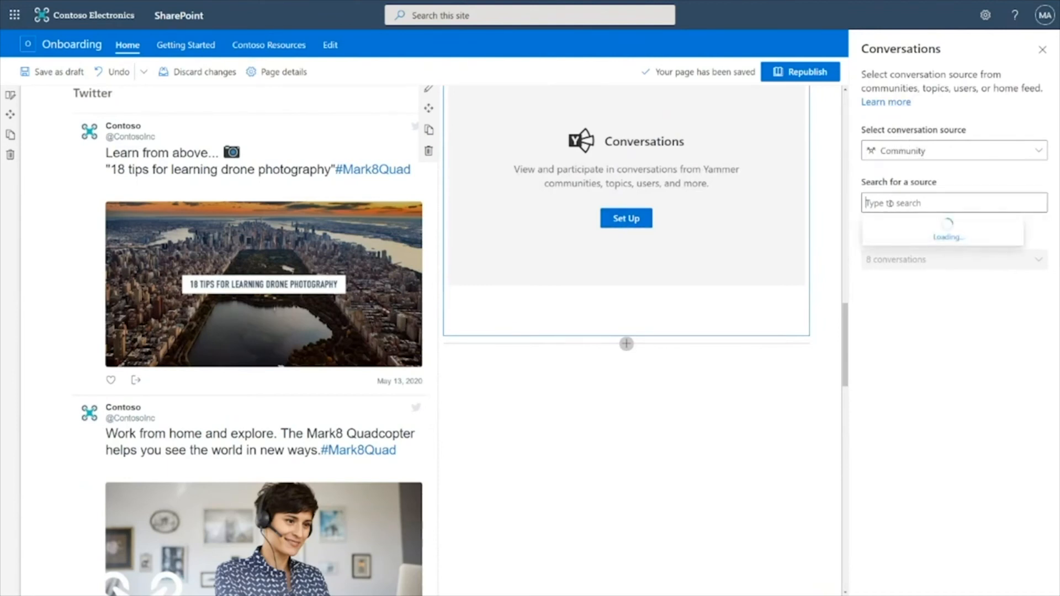
{"action": "type", "text": "onboarding"}
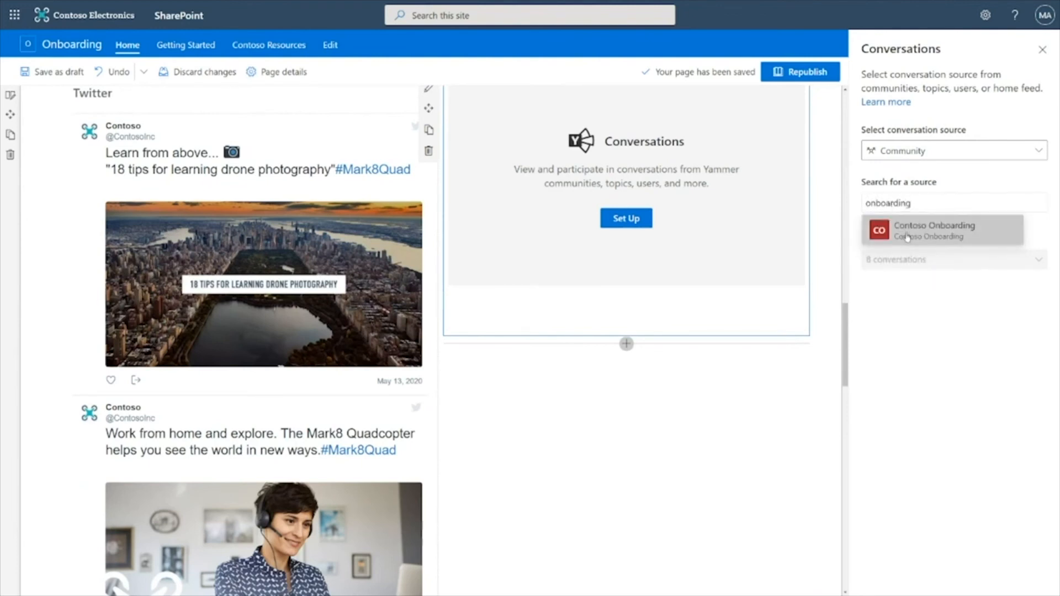
{"action": "left_click", "coordinate": [907, 232]}
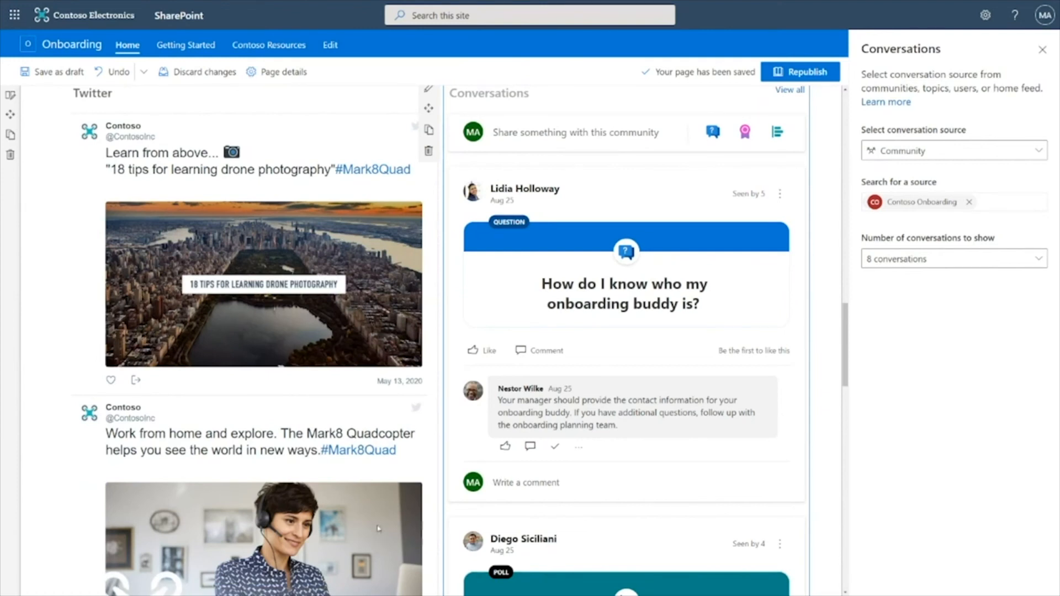
Apply the Teal SharePoint theme to the site through Change the look and save it
{"action": "scroll", "coordinate": [332, 442], "scroll_direction": "down", "scroll_amount": 3}
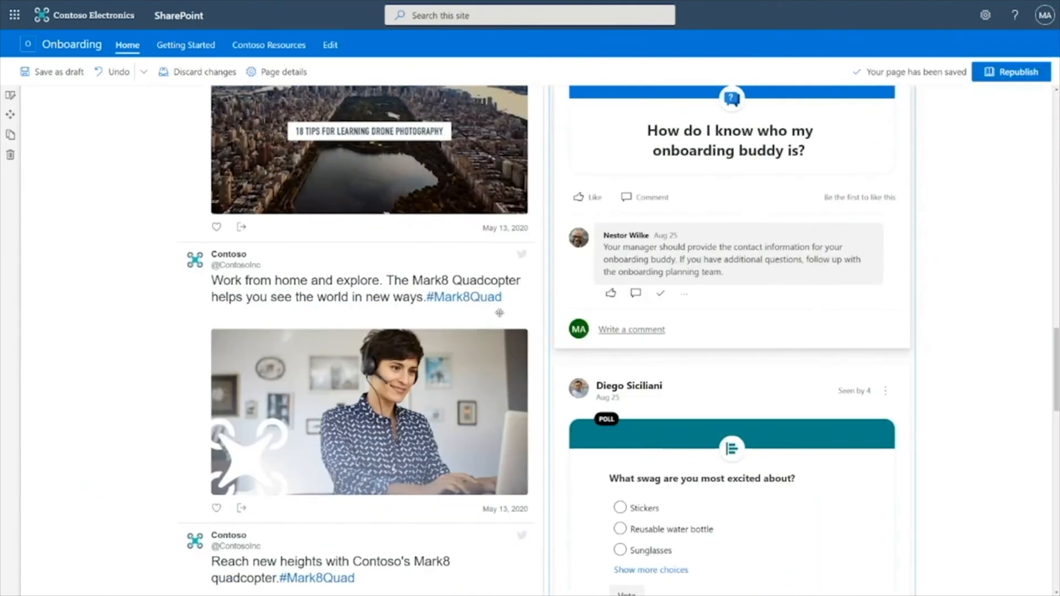
{"action": "scroll", "coordinate": [542, 294], "scroll_direction": "up", "scroll_amount": 7}
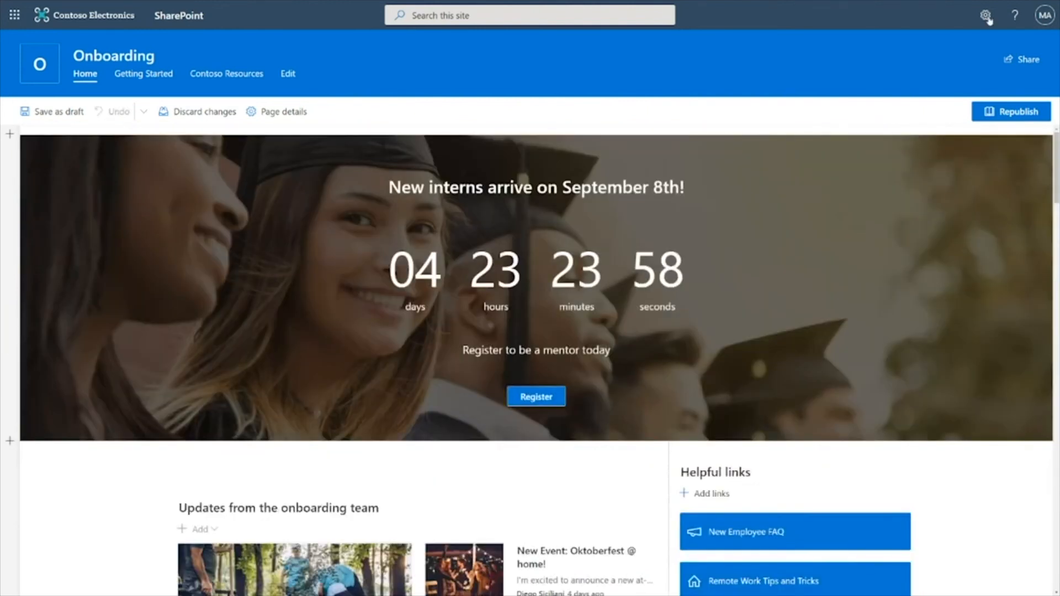
{"action": "left_click", "coordinate": [986, 15]}
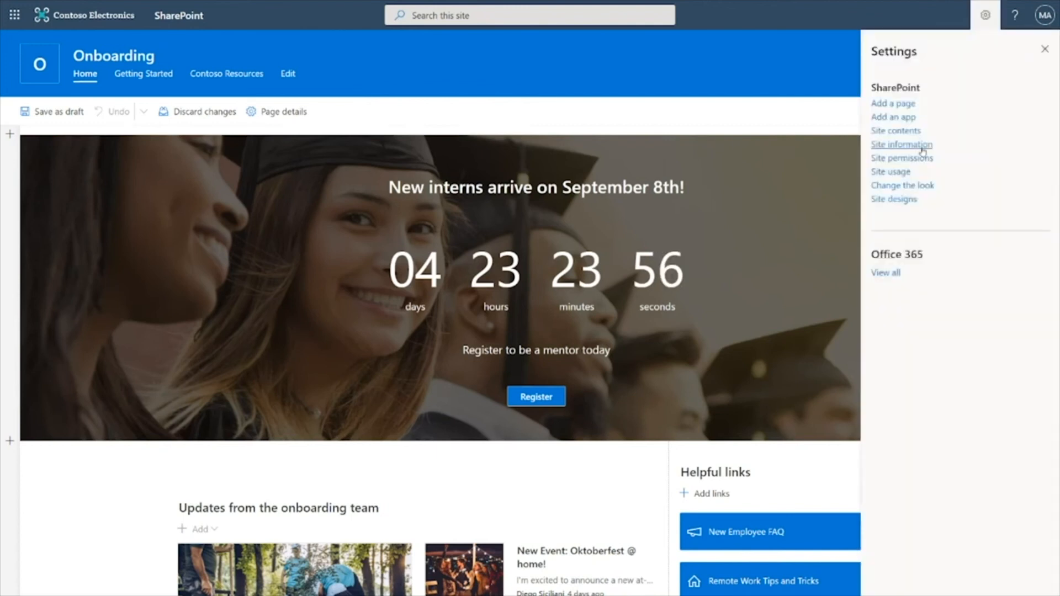
{"action": "left_click", "coordinate": [913, 187]}
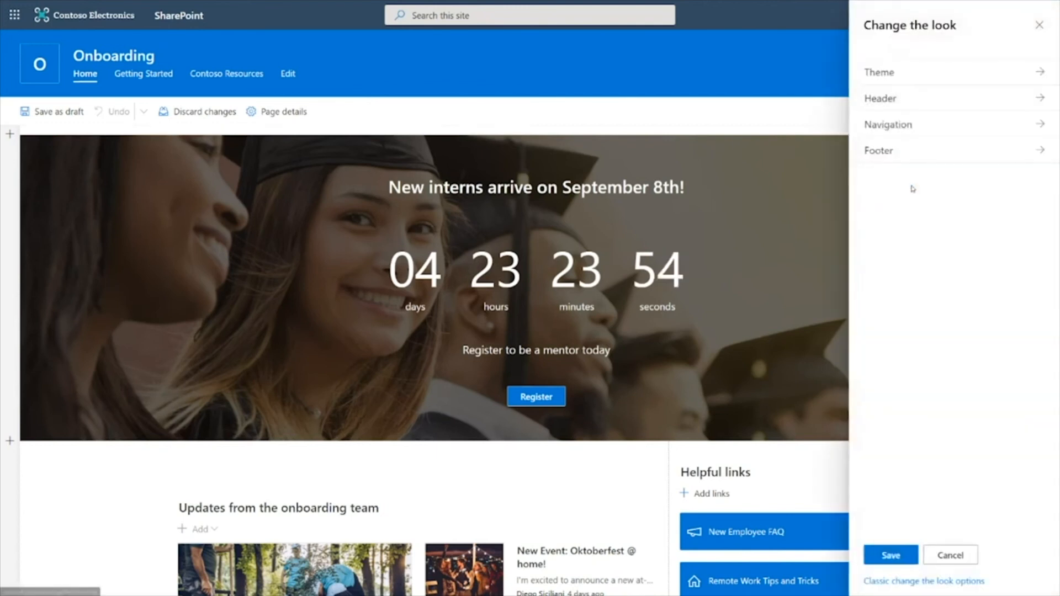
{"action": "left_click", "coordinate": [928, 76]}
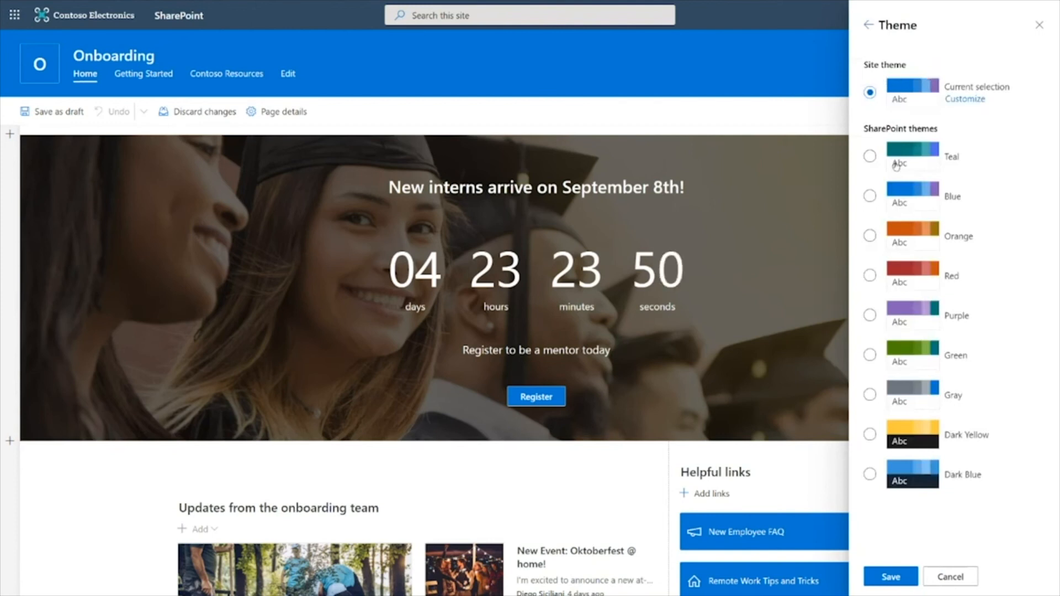
{"action": "left_click", "coordinate": [870, 156]}
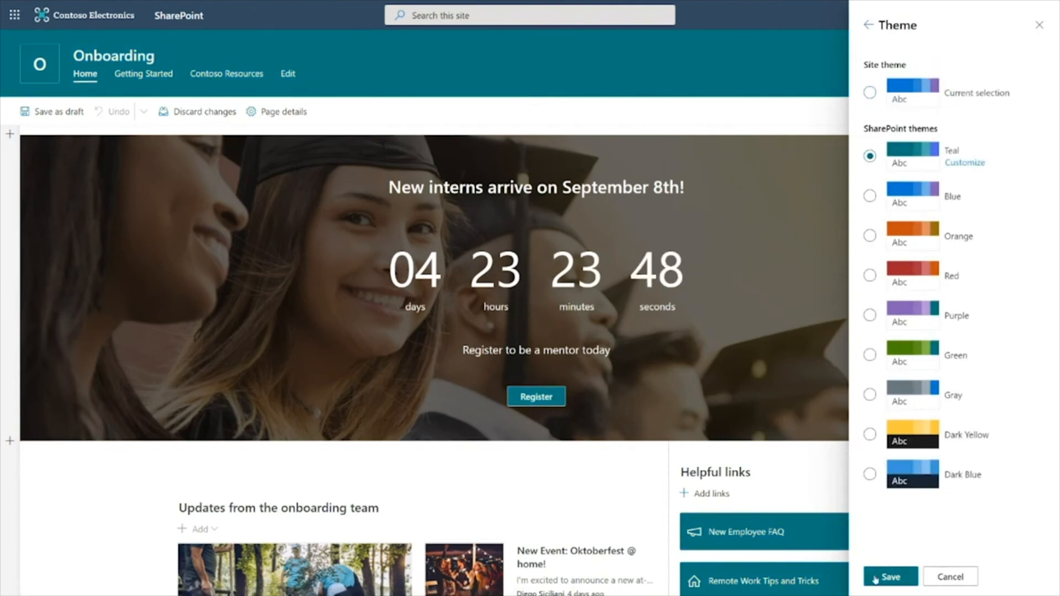
{"action": "left_click", "coordinate": [890, 578]}
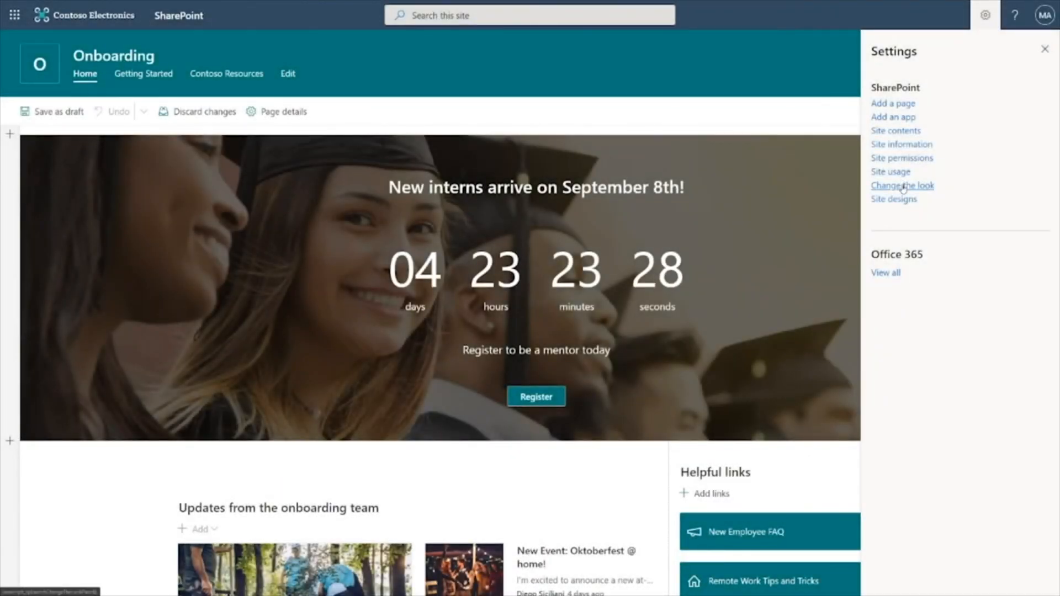
Switch the site header layout to Compact, save, and close the settings pane
{"action": "left_click", "coordinate": [903, 186]}
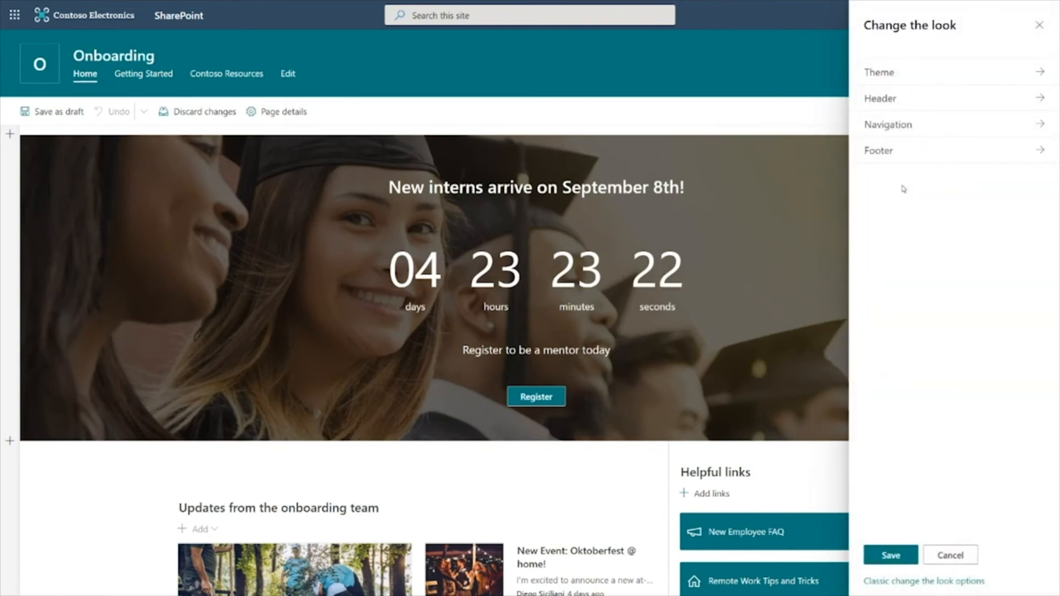
{"action": "left_click", "coordinate": [920, 100]}
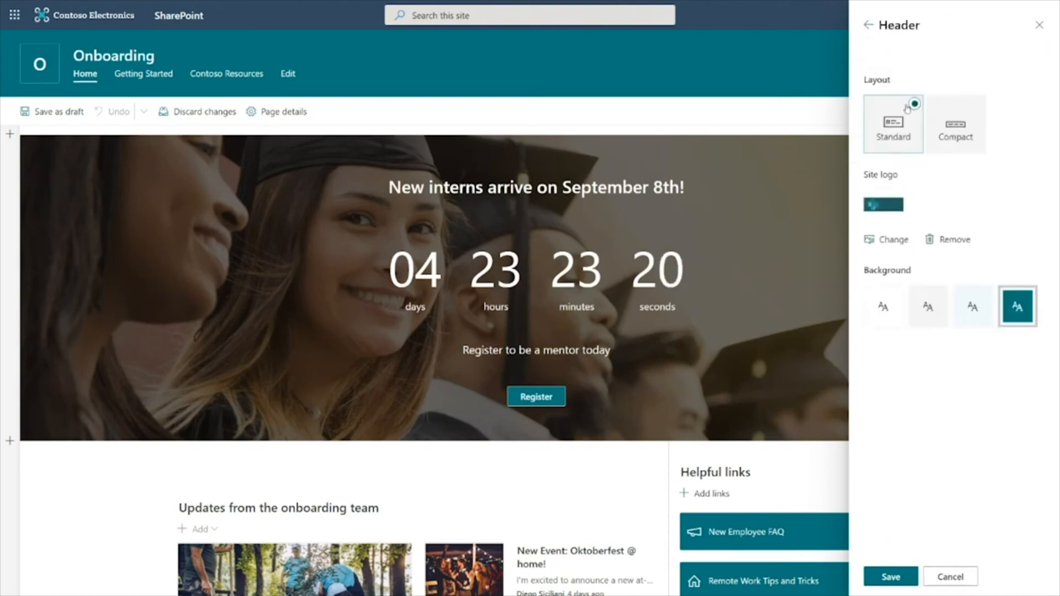
{"action": "left_click", "coordinate": [956, 119]}
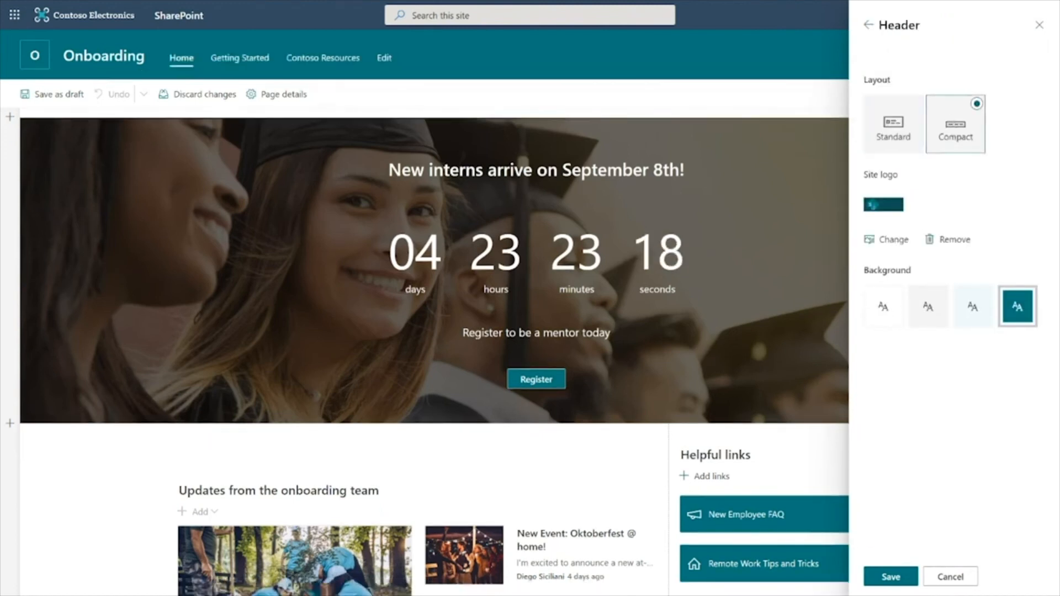
{"action": "left_click", "coordinate": [883, 577]}
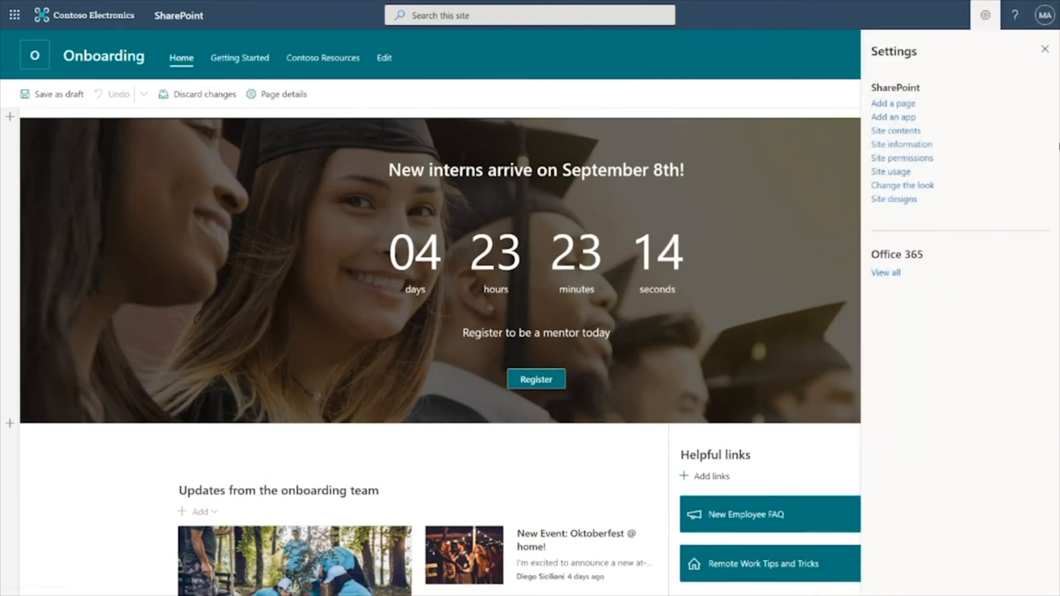
{"action": "left_click", "coordinate": [1046, 50]}
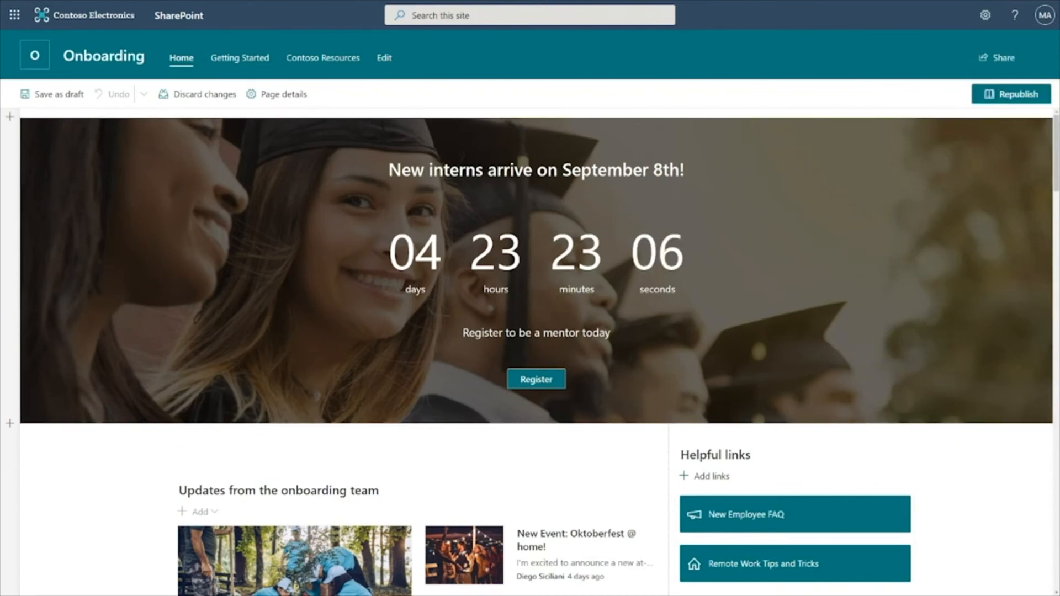
{"action": "left_click", "coordinate": [385, 59]}
{"action": "mouse_move", "coordinate": [78, 151]}
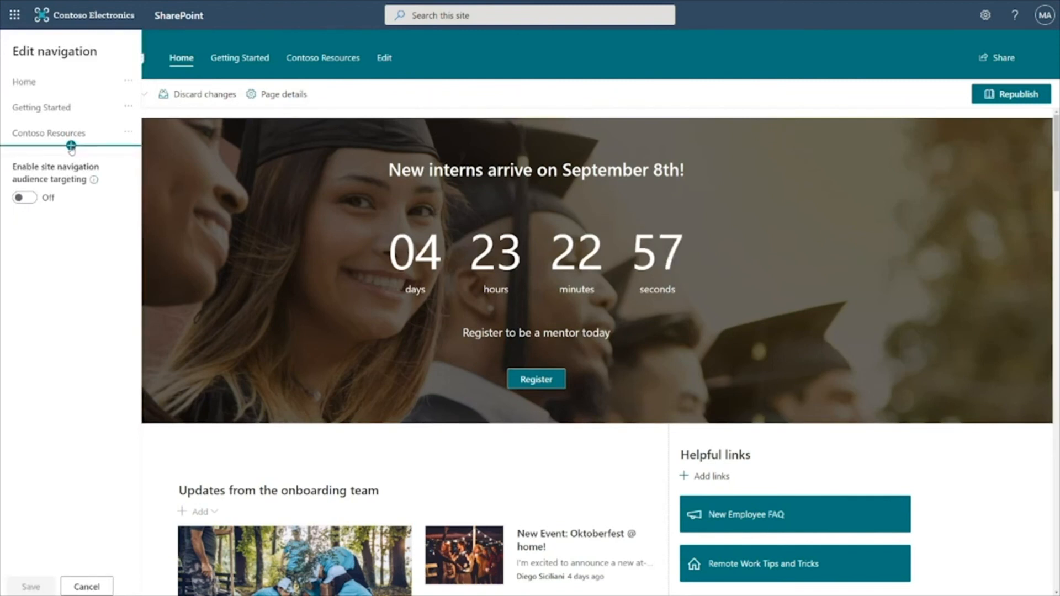
{"action": "left_click", "coordinate": [71, 145]}
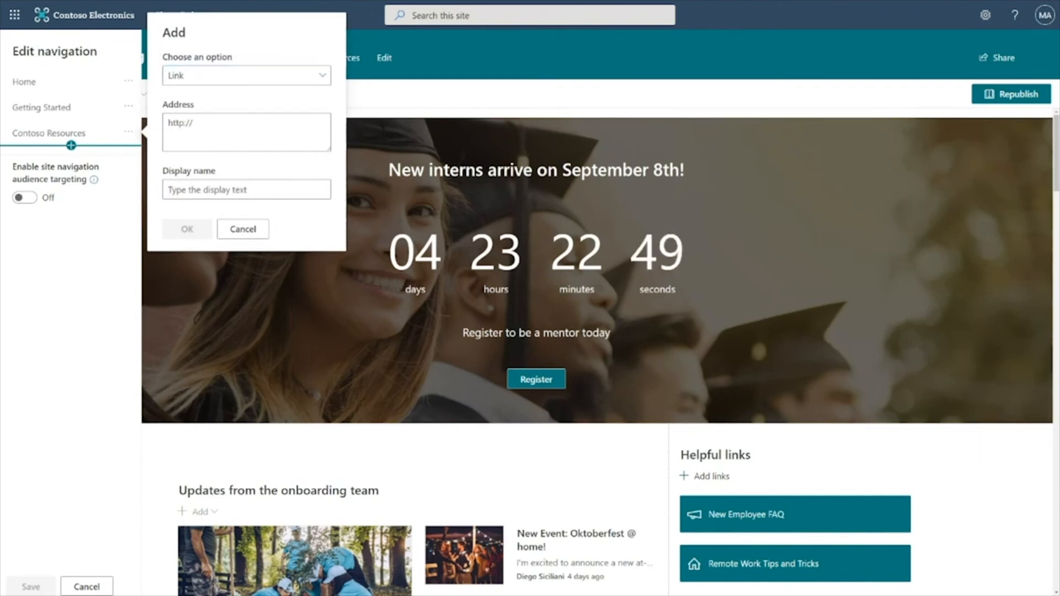
{"action": "left_click", "coordinate": [190, 123]}
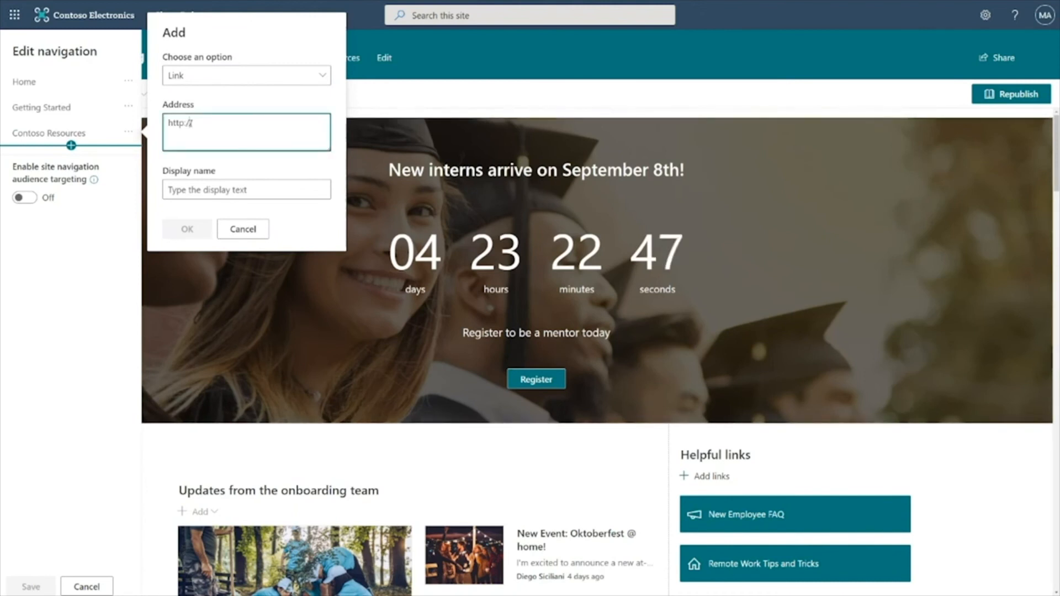
{"action": "left_click_drag", "start_coordinate": [212, 130], "coordinate": [128, 132]}
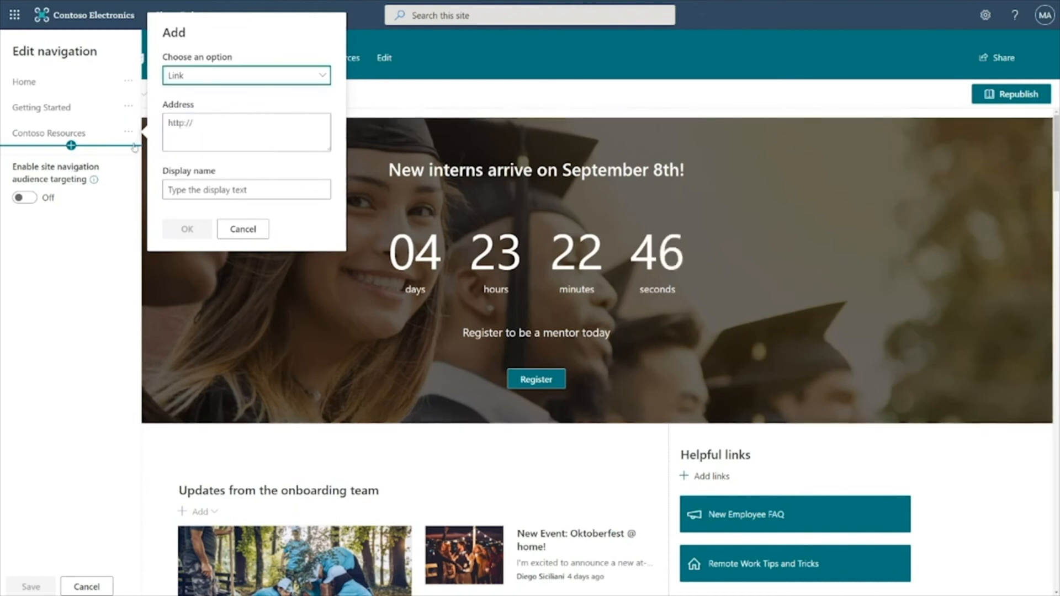
{"action": "left_click_drag", "start_coordinate": [196, 125], "coordinate": [159, 127]}
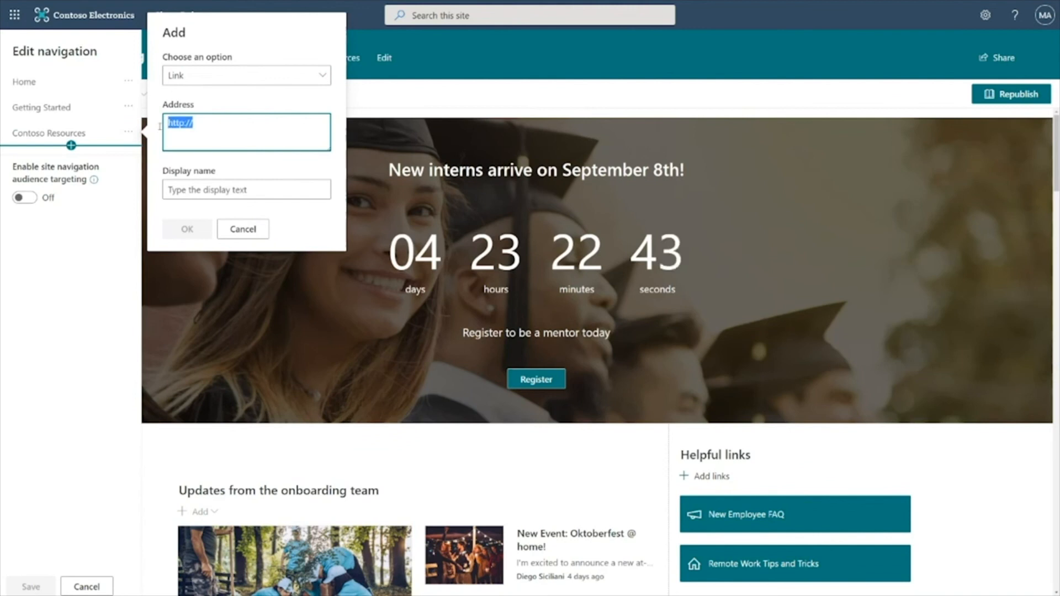
{"action": "type", "text": "https://m365x439112.sharepoint.com/sites/EmployeeCommunities"}
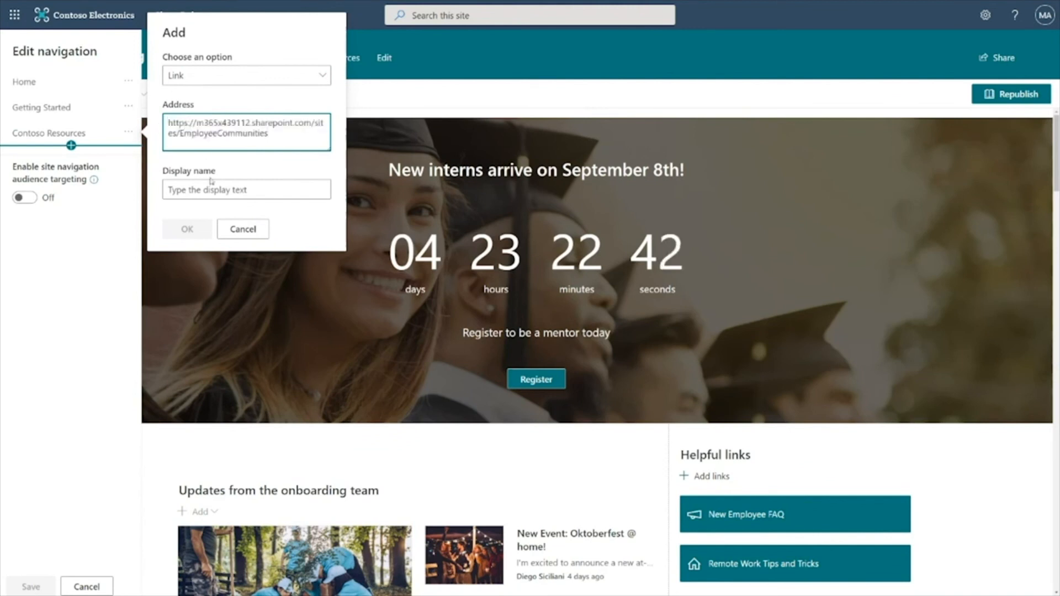
Set the new link's display name to Employee Communities and save the site navigation
{"action": "left_click", "coordinate": [198, 190]}
{"action": "type", "text": "E"}
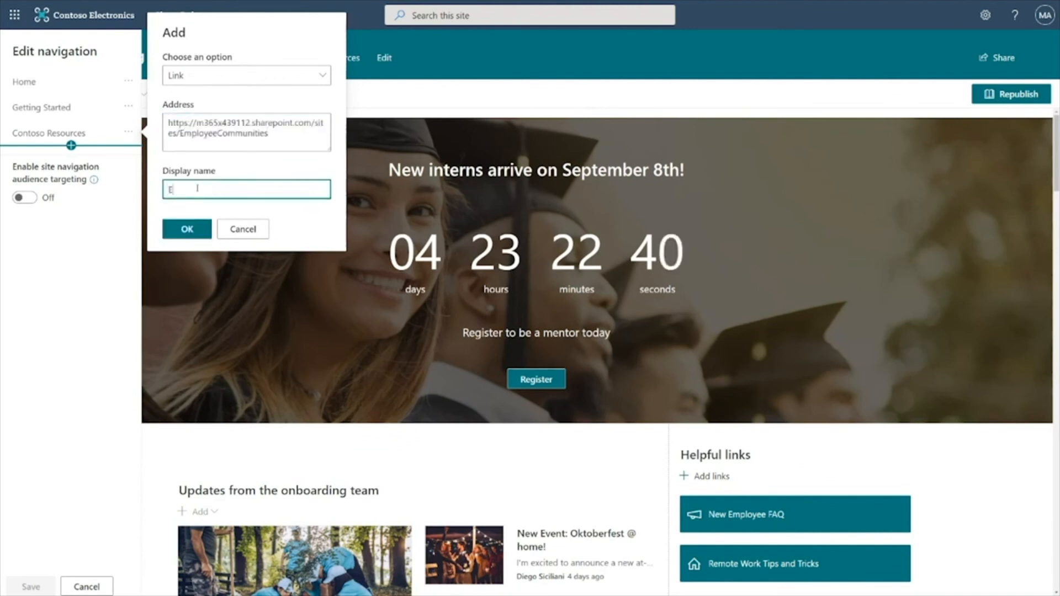
{"action": "type", "text": "mpl"}
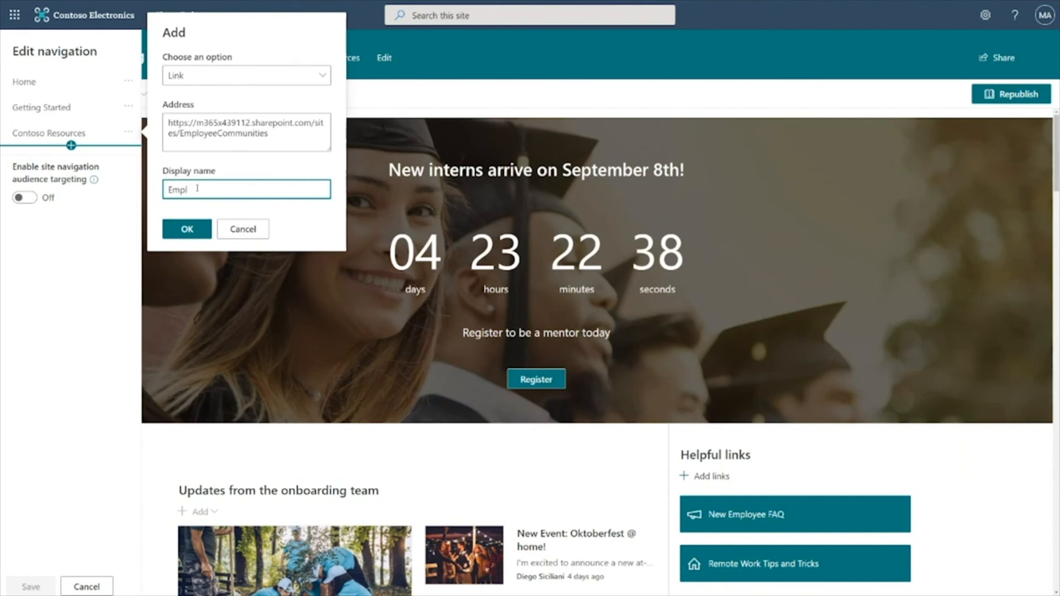
{"action": "type", "text": "yeeee Communities"}
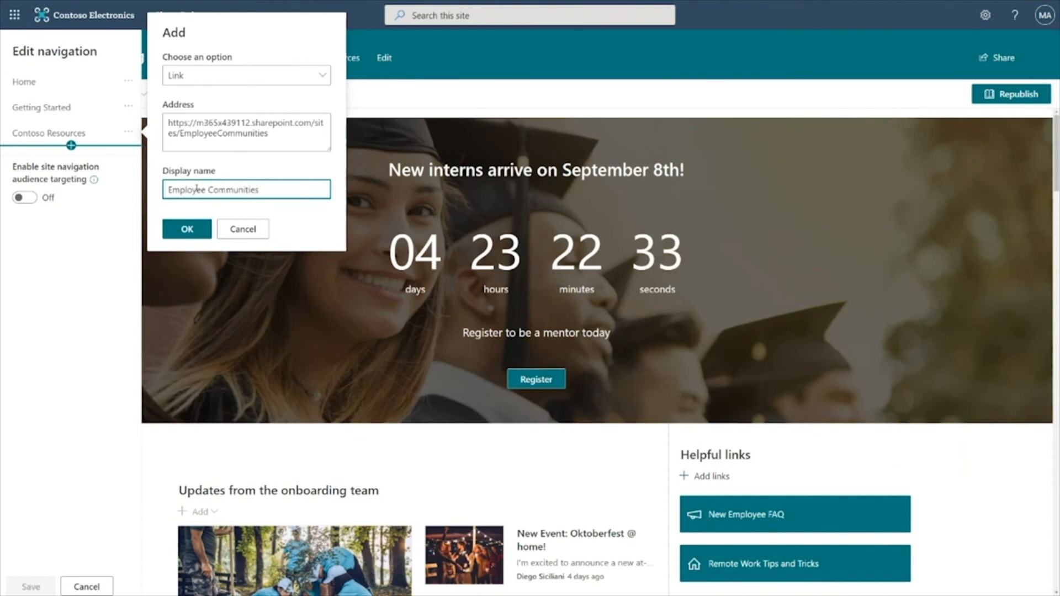
{"action": "left_click", "coordinate": [188, 233]}
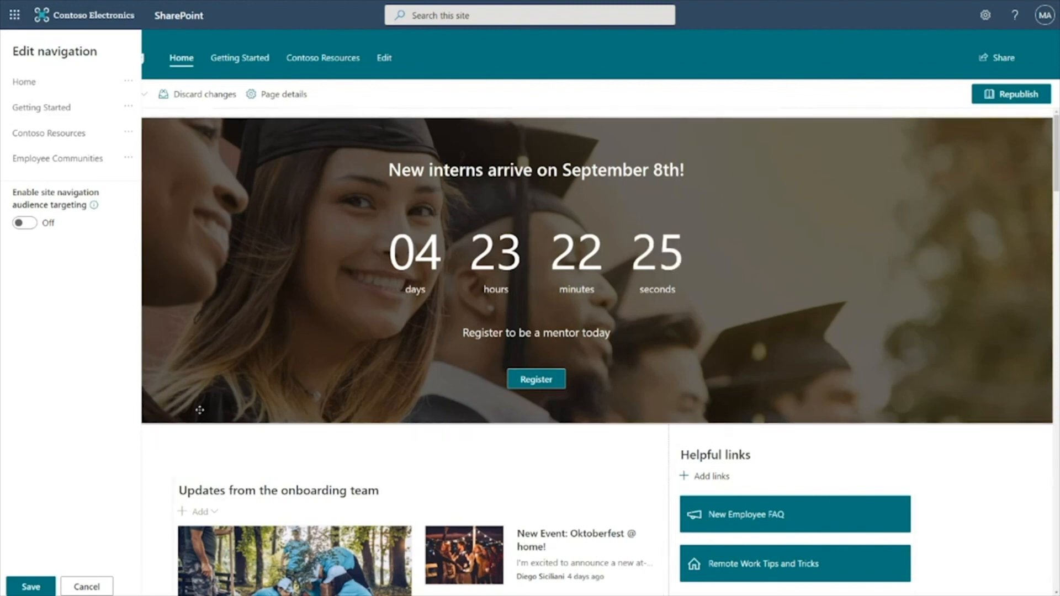
{"action": "left_click", "coordinate": [32, 587]}
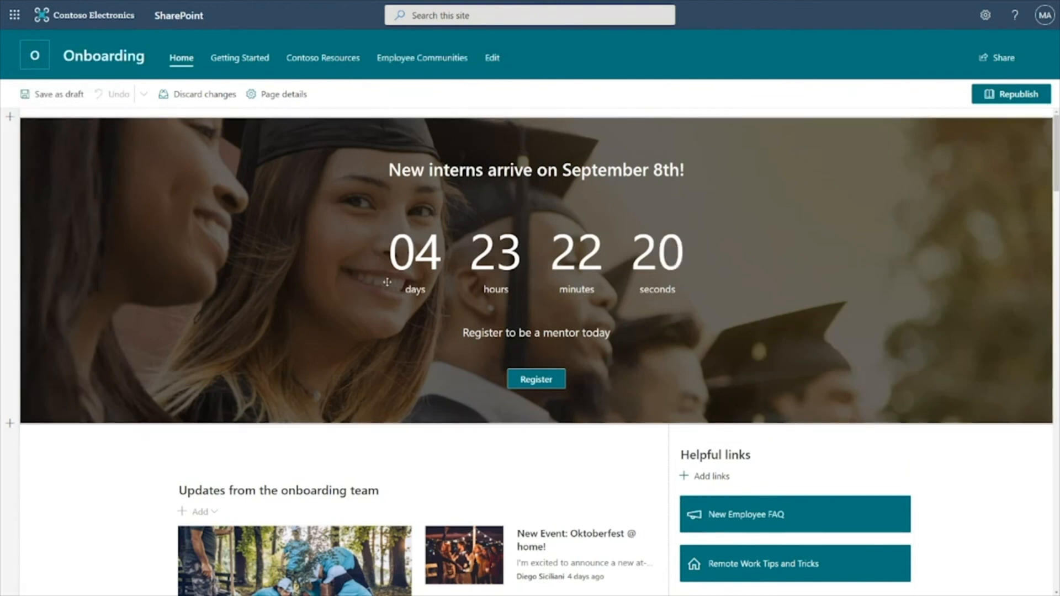
Republish the home page and create a news post from the Basic text template
{"action": "left_click", "coordinate": [1007, 99]}
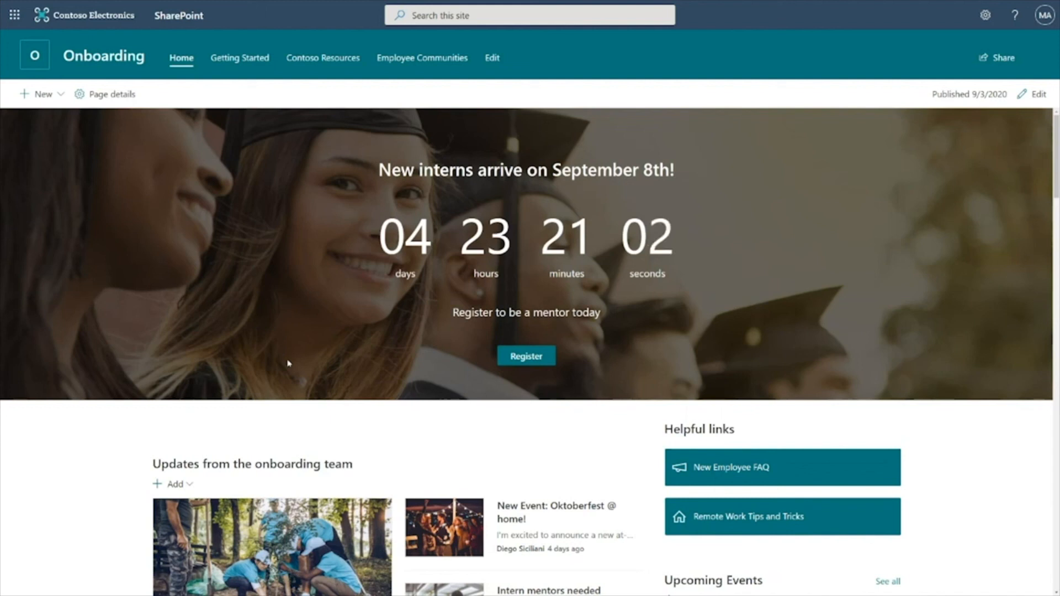
{"action": "scroll", "coordinate": [289, 363], "scroll_direction": "down", "scroll_amount": 4}
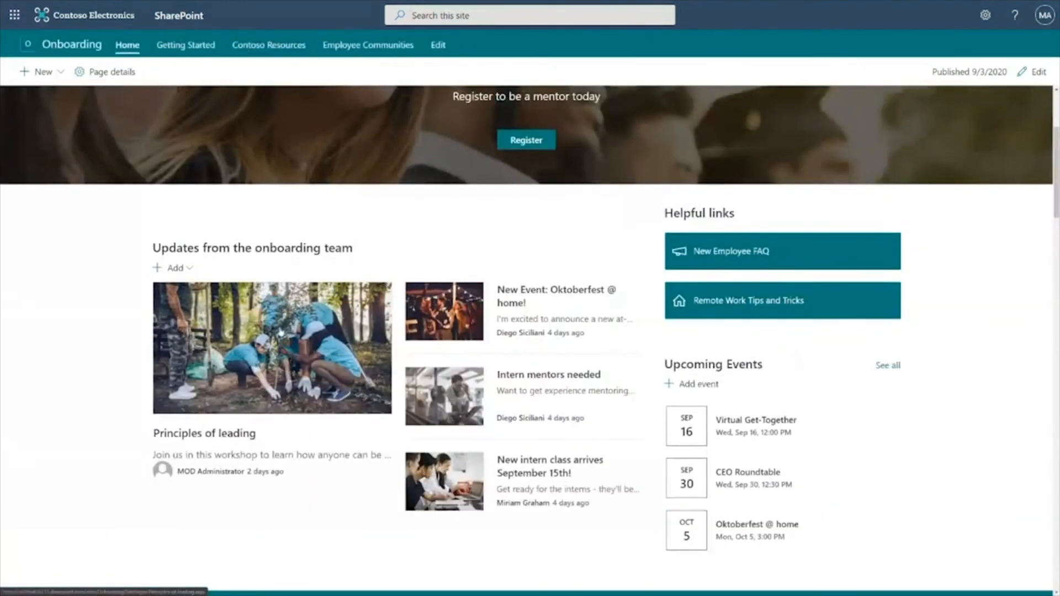
{"action": "left_click", "coordinate": [176, 268]}
{"action": "left_click", "coordinate": [183, 294]}
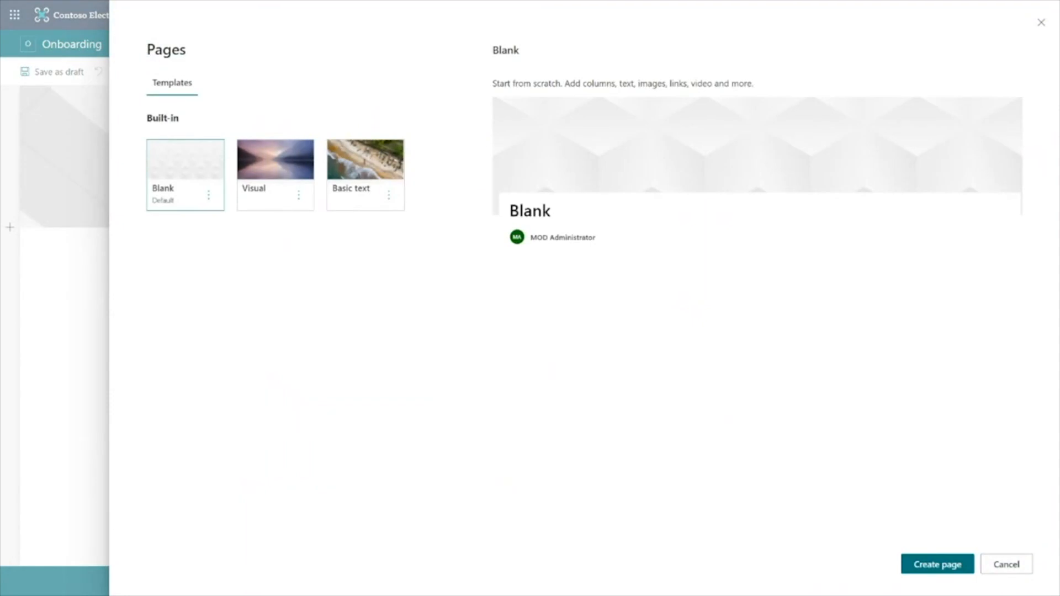
{"action": "left_click", "coordinate": [277, 167]}
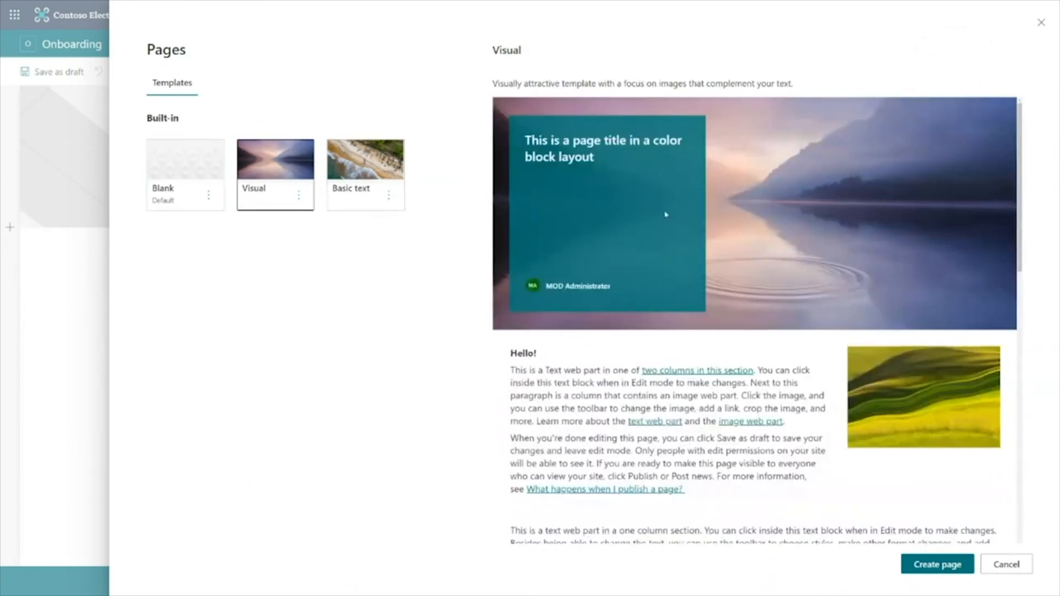
{"action": "scroll", "coordinate": [664, 215], "scroll_direction": "down", "scroll_amount": 4}
{"action": "scroll", "coordinate": [664, 214], "scroll_direction": "down", "scroll_amount": 3}
{"action": "scroll", "coordinate": [665, 215], "scroll_direction": "up", "scroll_amount": 7}
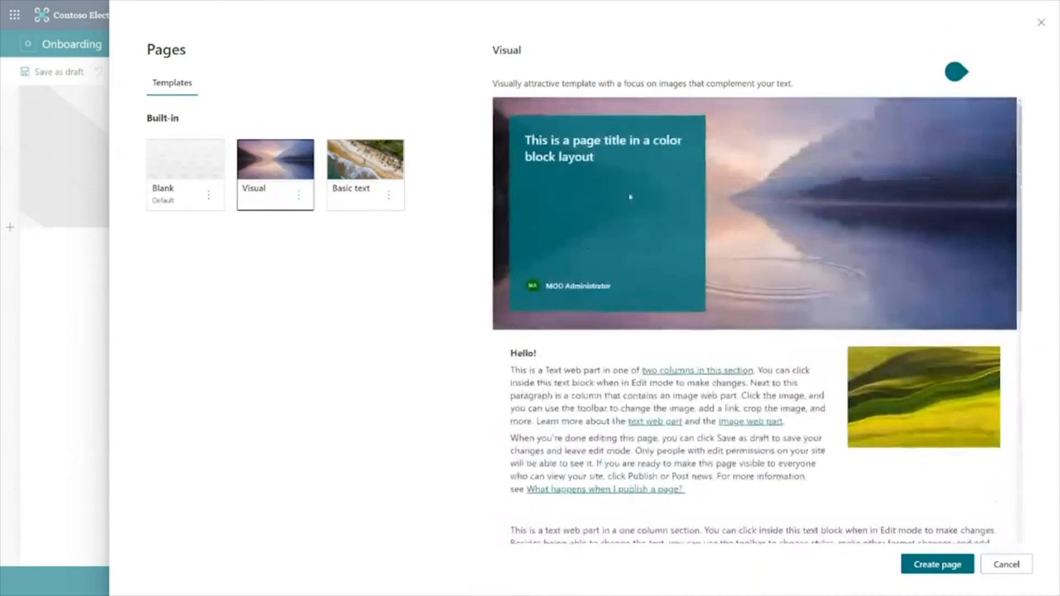
{"action": "left_click", "coordinate": [365, 154]}
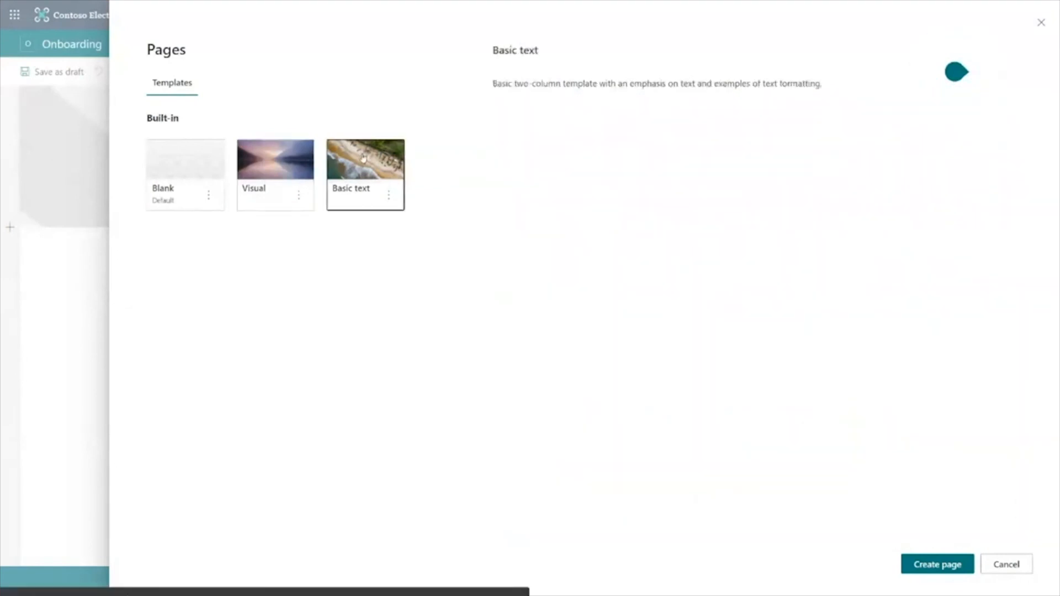
{"action": "left_click", "coordinate": [950, 569]}
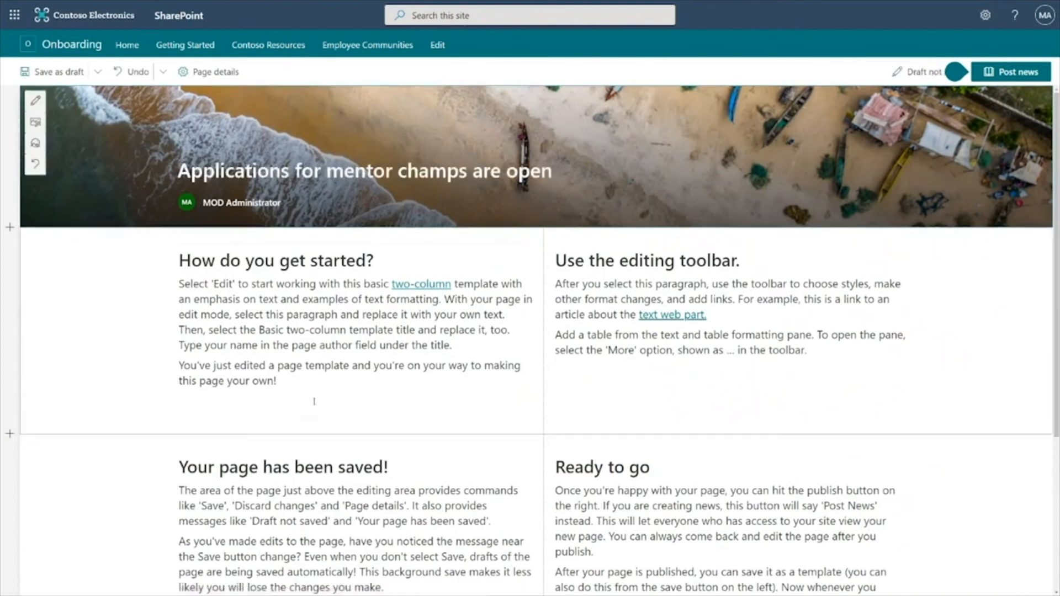
Replace the two top text columns with the pasted mentorship announcement and champ expectations text
{"action": "left_click_drag", "start_coordinate": [295, 382], "coordinate": [173, 270]}
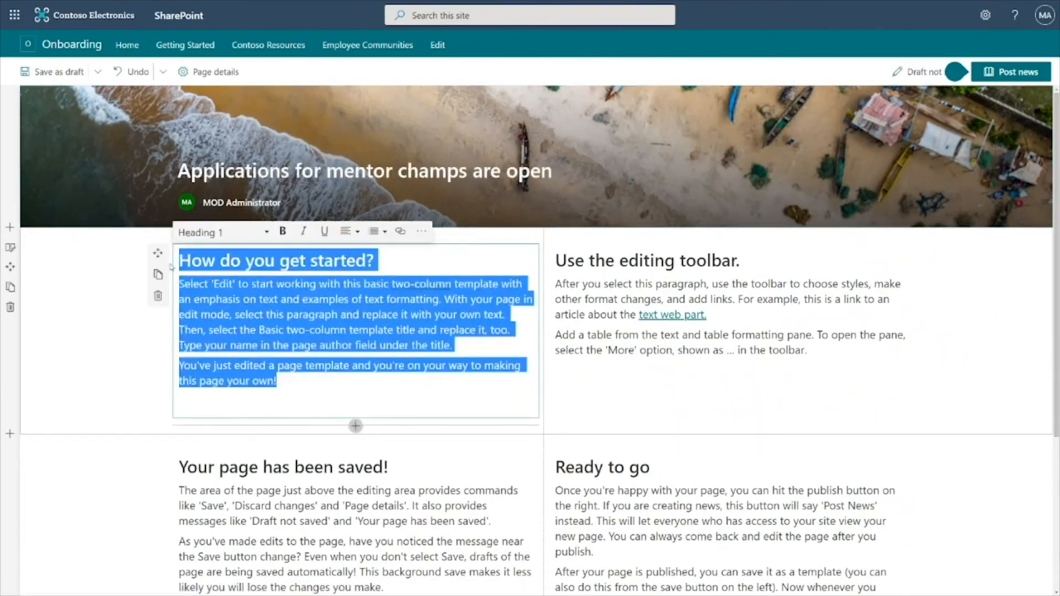
{"action": "type", "text": "We're happy to announce that our application process for our 2020 fall mentorship program is open! To qualify you'll have to have been with the organization for more than 6 months, and have been an intern buddy previously. If you haven't been with the team for 6 months, but feel you'd make a great mentor champ regardless, please apply anyway. These are just guidelines and we're happy to talk with anyone interested in helping out the program."}
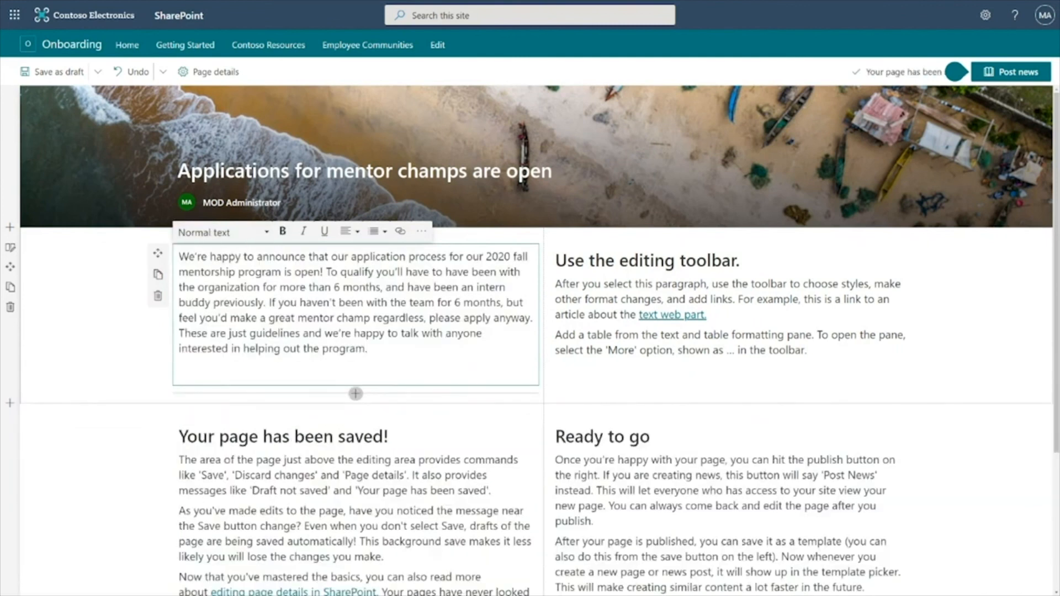
{"action": "left_click_drag", "start_coordinate": [553, 249], "coordinate": [866, 421]}
{"action": "key", "text": "BackSpace"}
{"action": "left_click", "coordinate": [599, 232]}
{"action": "left_click", "coordinate": [605, 258]}
{"action": "type", "text": "The expectation for champs are listed below: Organize and set the rhythm of business for the mentorship program Help place interns and new hires with appropriate mentors Coach mentors and provide best practices and recommendations Conduct regular surveys of interns and new hires to assess satisfaction in the mentorship program"}
{"action": "scroll", "coordinate": [395, 423], "scroll_direction": "down", "scroll_amount": 4}
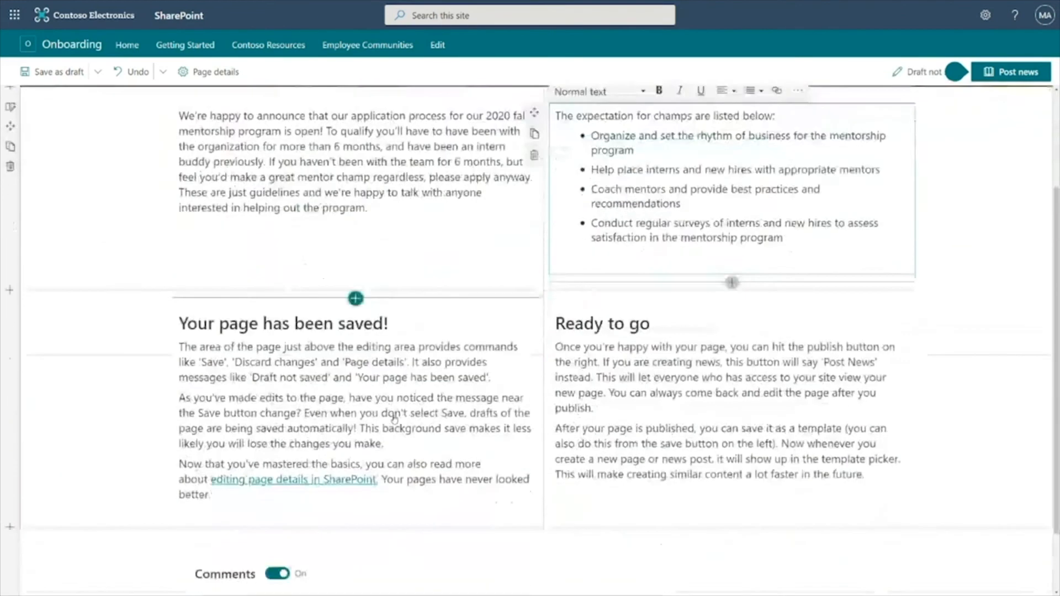
Replace the lower-left text with the pasted line "Good luck, and don't hesitate to reach out if you have any questions!"
{"action": "left_click_drag", "start_coordinate": [209, 412], "coordinate": [178, 241]}
{"action": "key", "text": "BackSpace"}
{"action": "left_click", "coordinate": [222, 214]}
{"action": "left_click", "coordinate": [217, 236]}
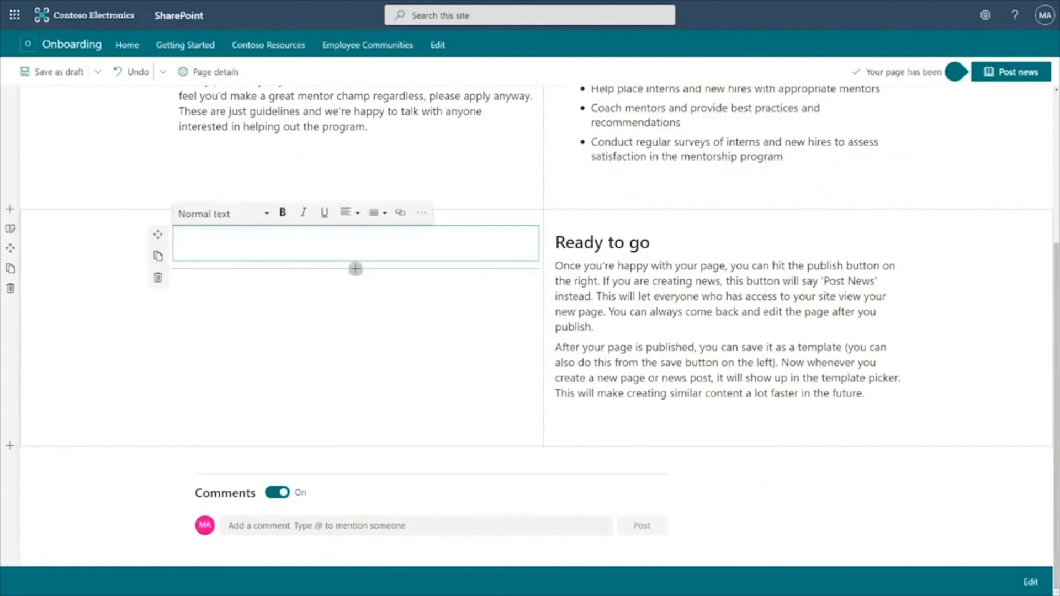
{"action": "type", "text": "Good luck, and don't hesitate to reach out if you have any questions!"}
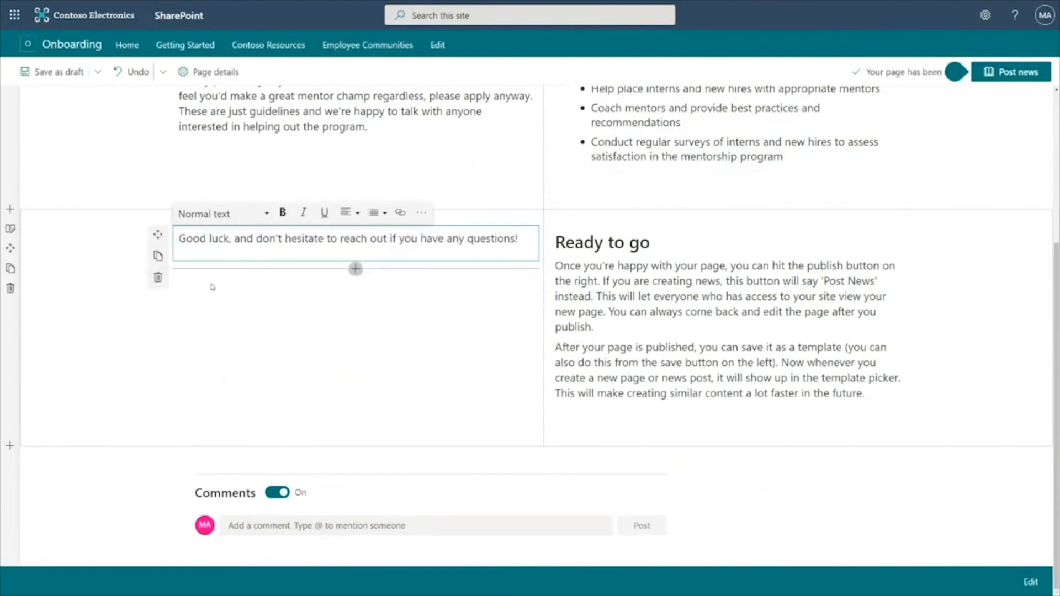
{"action": "left_click", "coordinate": [240, 341]}
Change the header image to the sailboat stock image and adjust its focal point
{"action": "scroll", "coordinate": [241, 312], "scroll_direction": "up", "scroll_amount": 4}
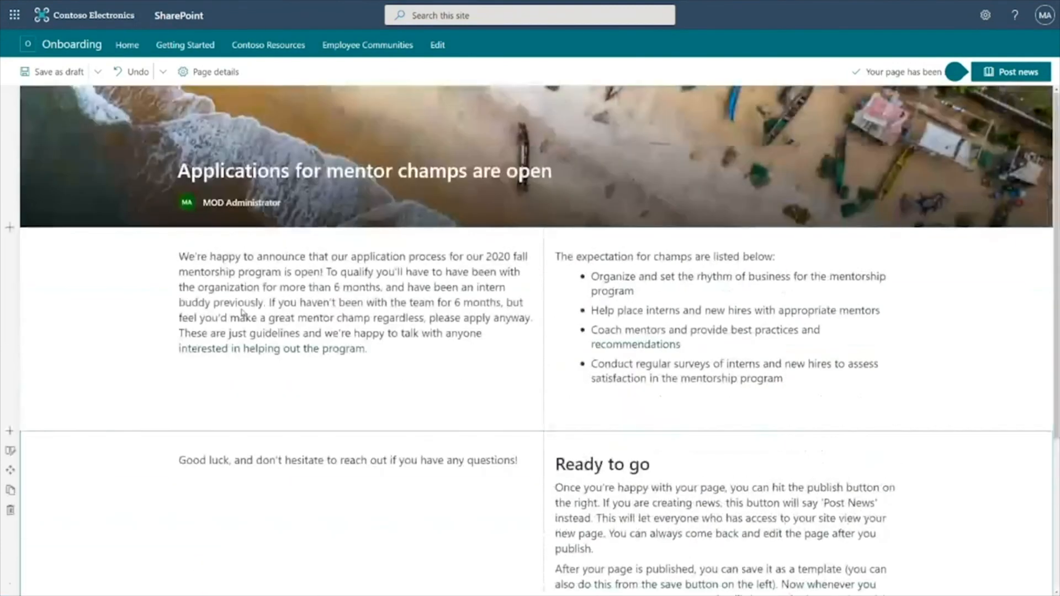
{"action": "left_click", "coordinate": [35, 122]}
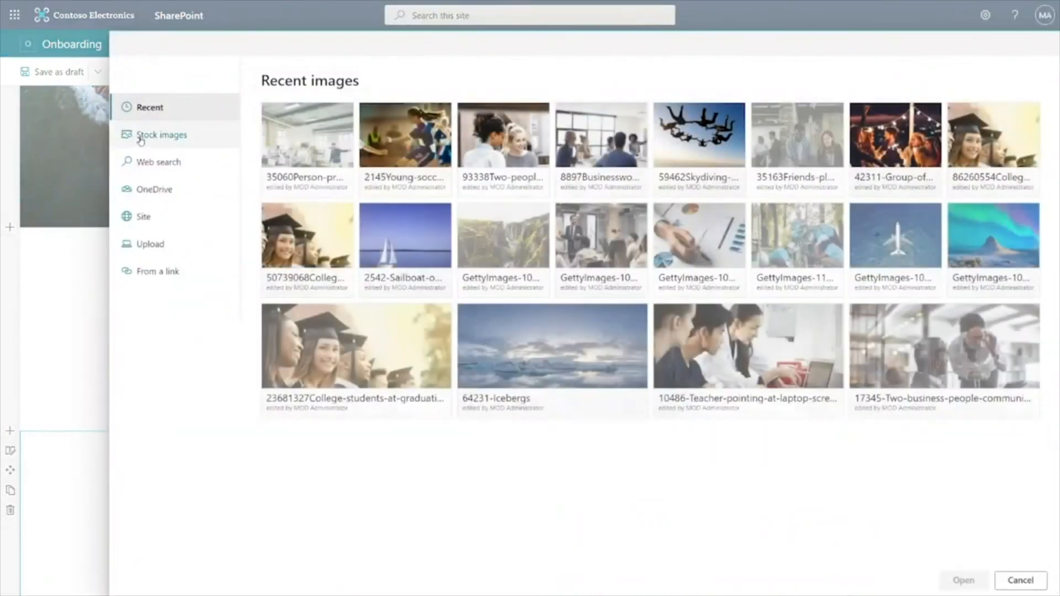
{"action": "left_click", "coordinate": [139, 139]}
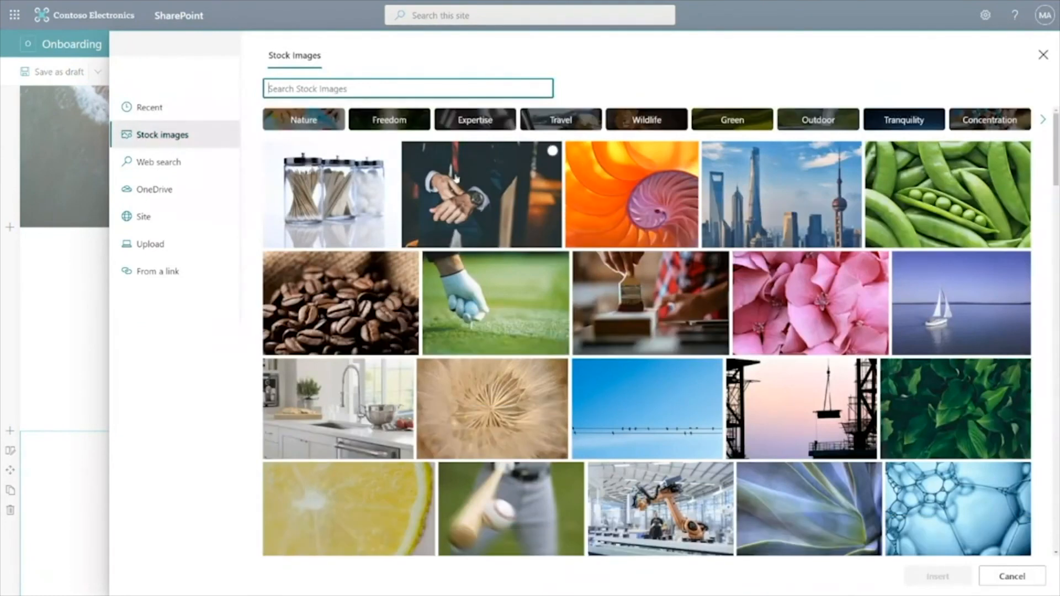
{"action": "left_click", "coordinate": [928, 301]}
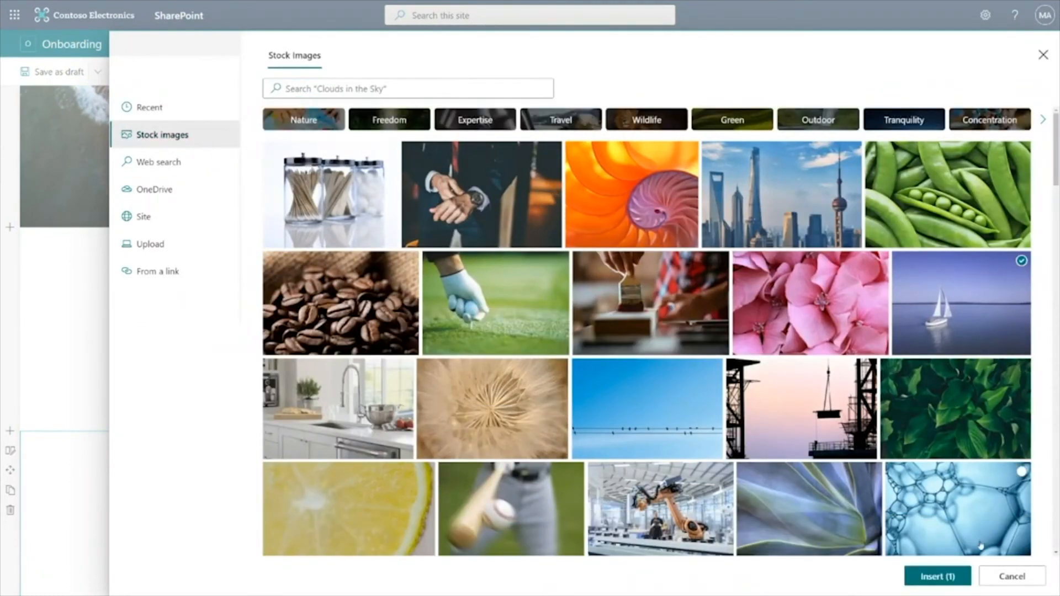
{"action": "left_click", "coordinate": [938, 579]}
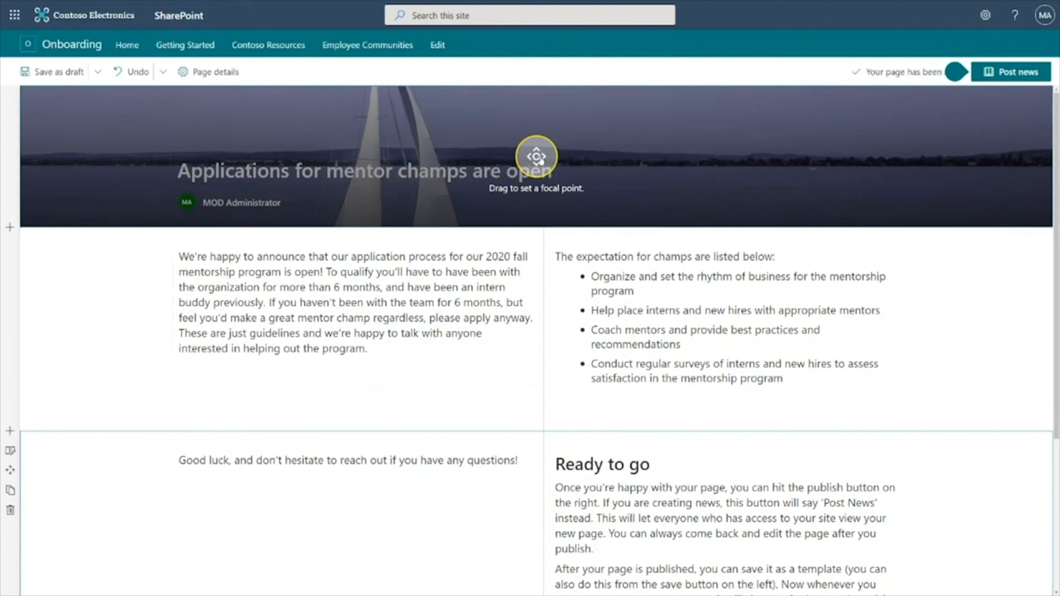
{"action": "left_click_drag", "start_coordinate": [539, 157], "coordinate": [387, 184]}
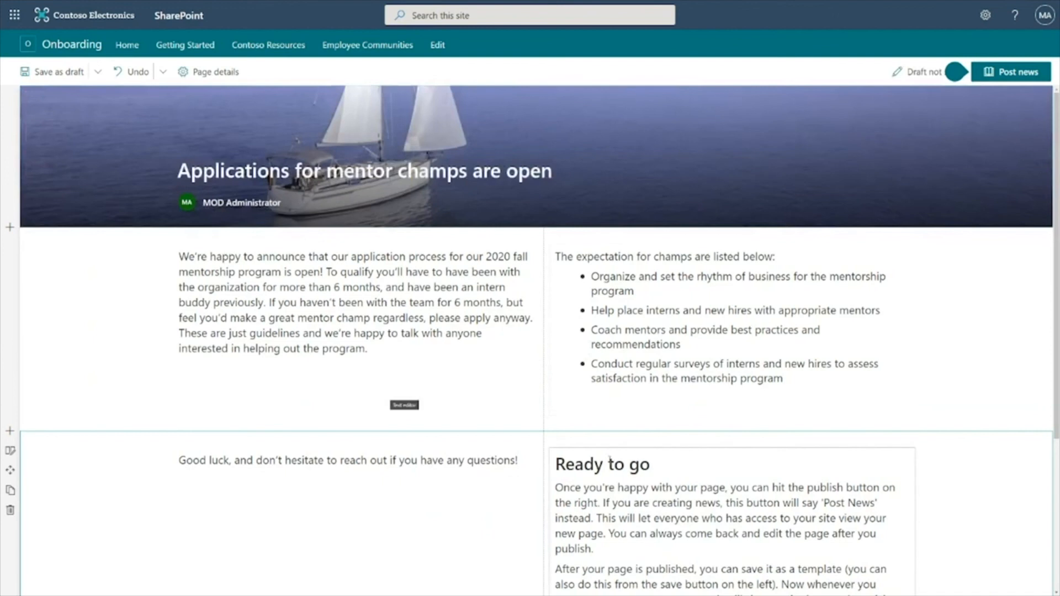
Delete the Ready to go text web part and post the news
{"action": "scroll", "coordinate": [545, 344], "scroll_direction": "down", "scroll_amount": 4}
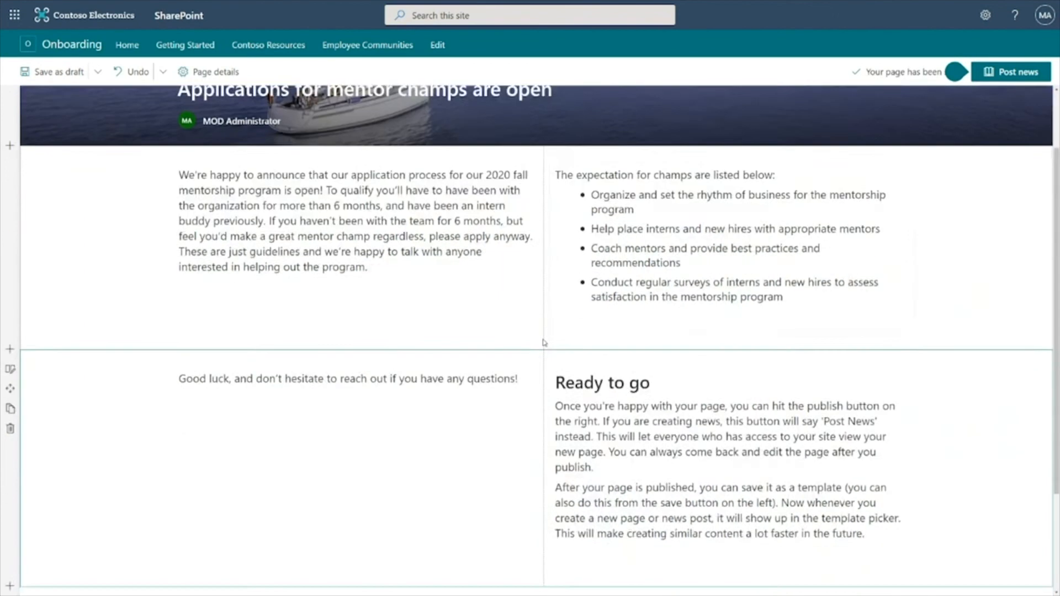
{"action": "left_click", "coordinate": [550, 256]}
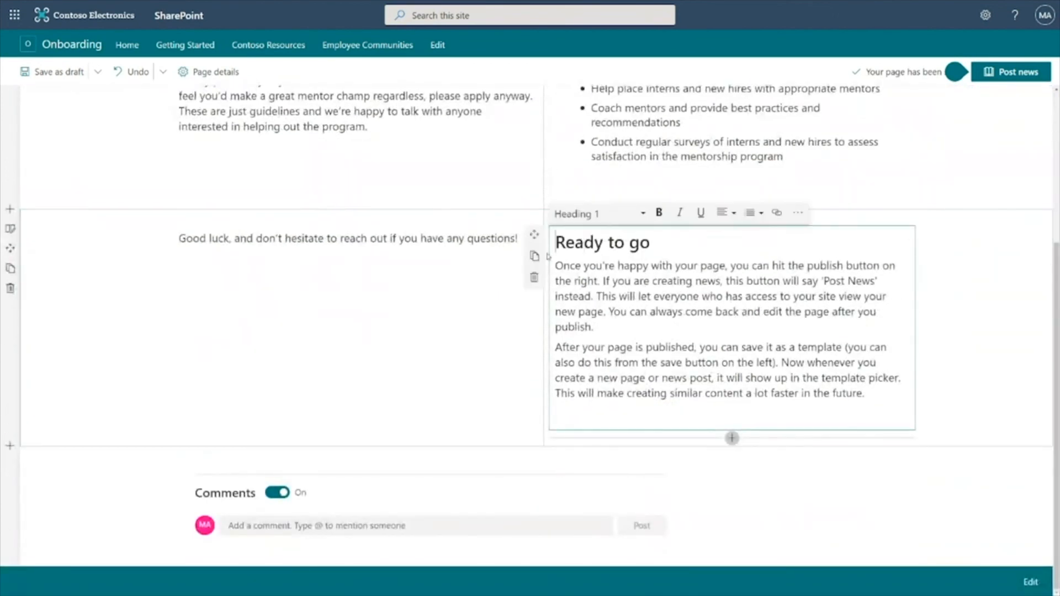
{"action": "left_click", "coordinate": [532, 276]}
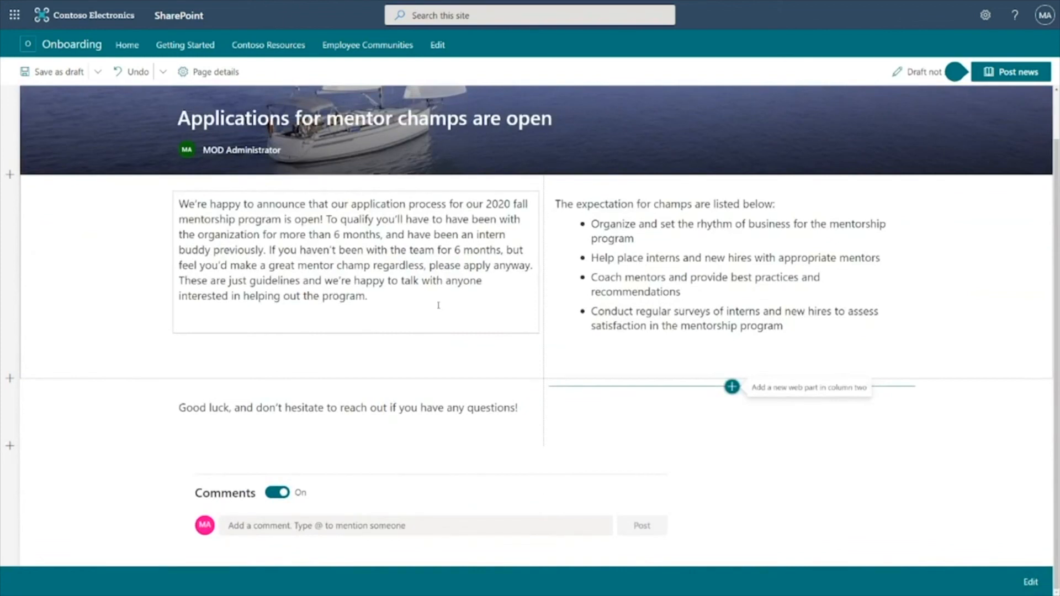
{"action": "scroll", "coordinate": [439, 305], "scroll_direction": "up", "scroll_amount": 1}
{"action": "left_click", "coordinate": [1015, 80]}
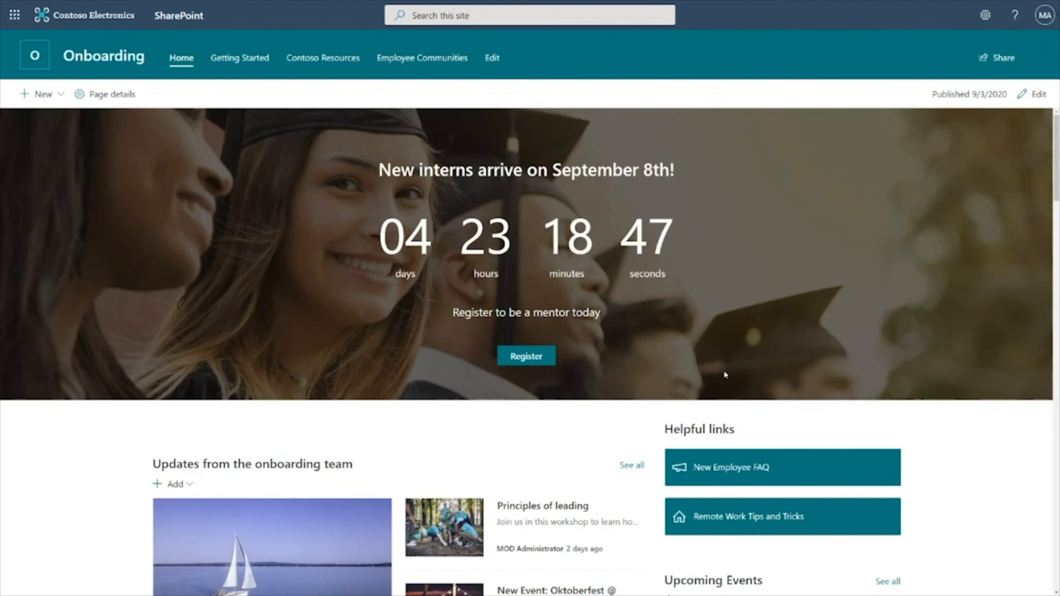
Share the site with Everyone except external users without sending an email, then close the permissions pane
{"action": "left_click", "coordinate": [984, 15]}
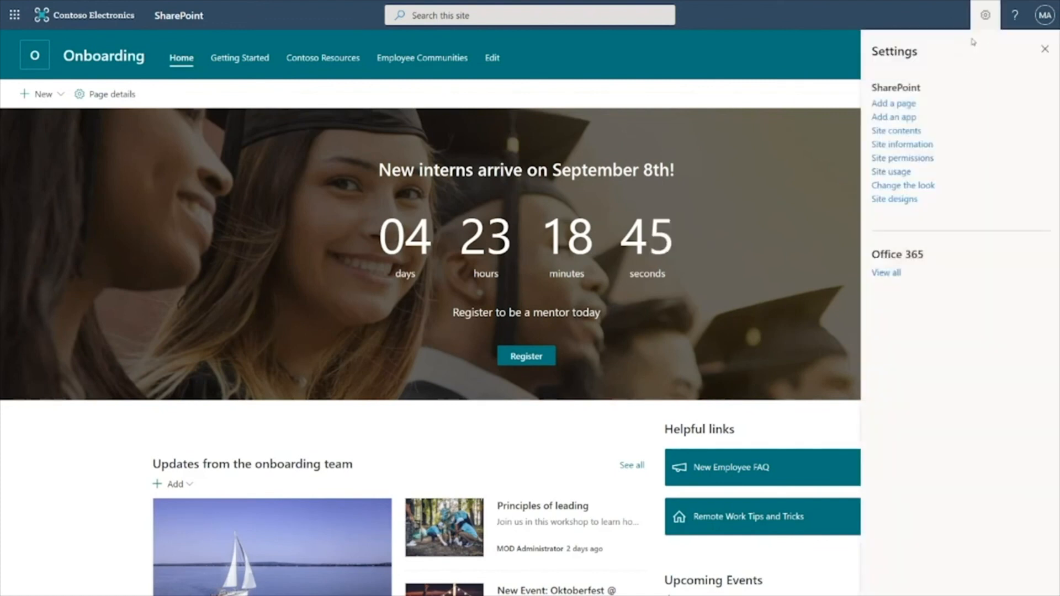
{"action": "left_click", "coordinate": [914, 159]}
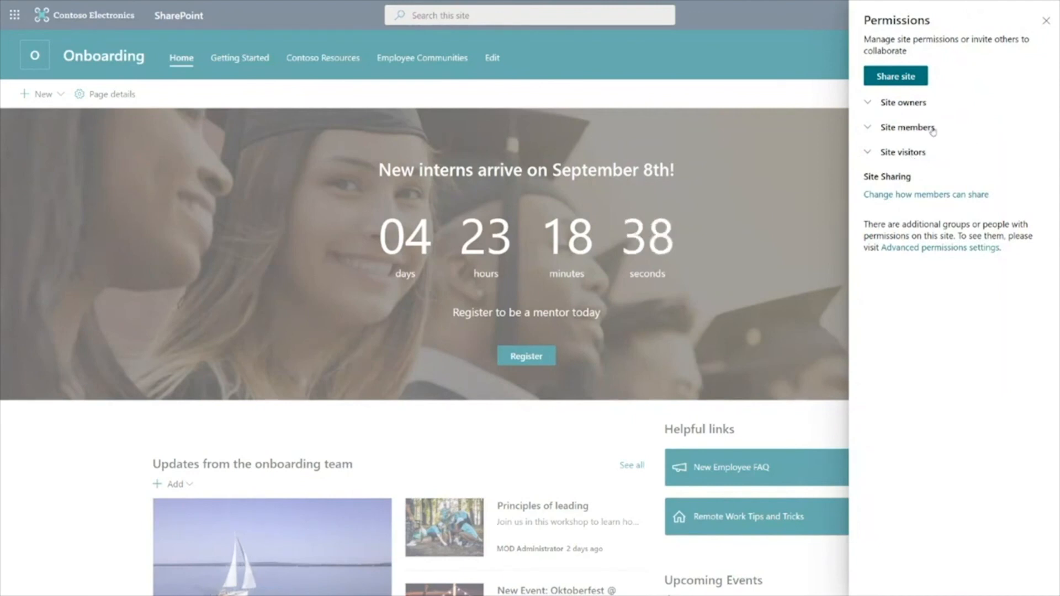
{"action": "left_click", "coordinate": [898, 78]}
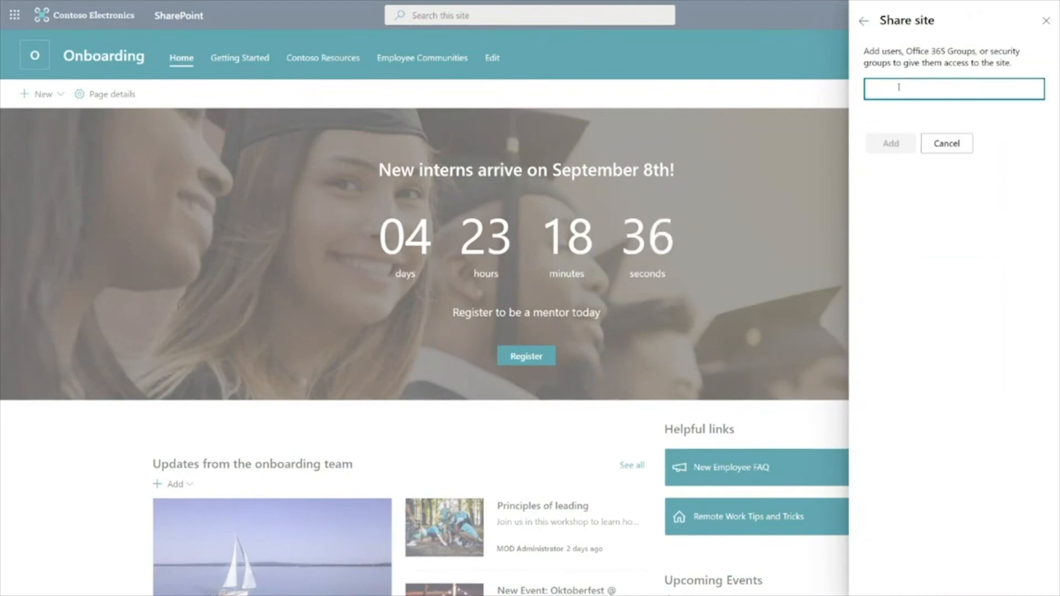
{"action": "type", "text": "Everyone except"}
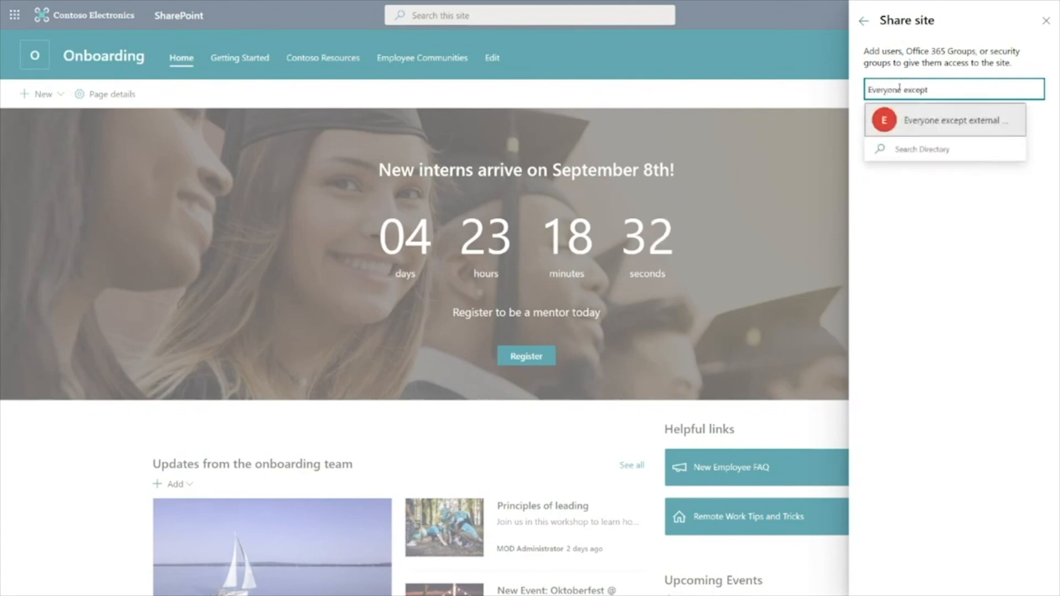
{"action": "left_click", "coordinate": [941, 134]}
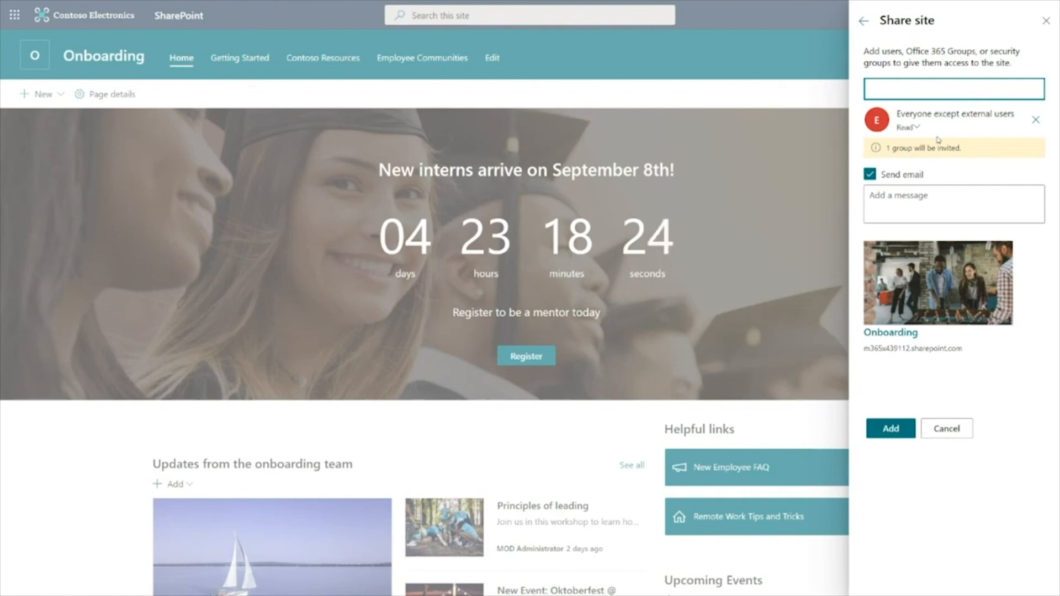
{"action": "left_click", "coordinate": [892, 176]}
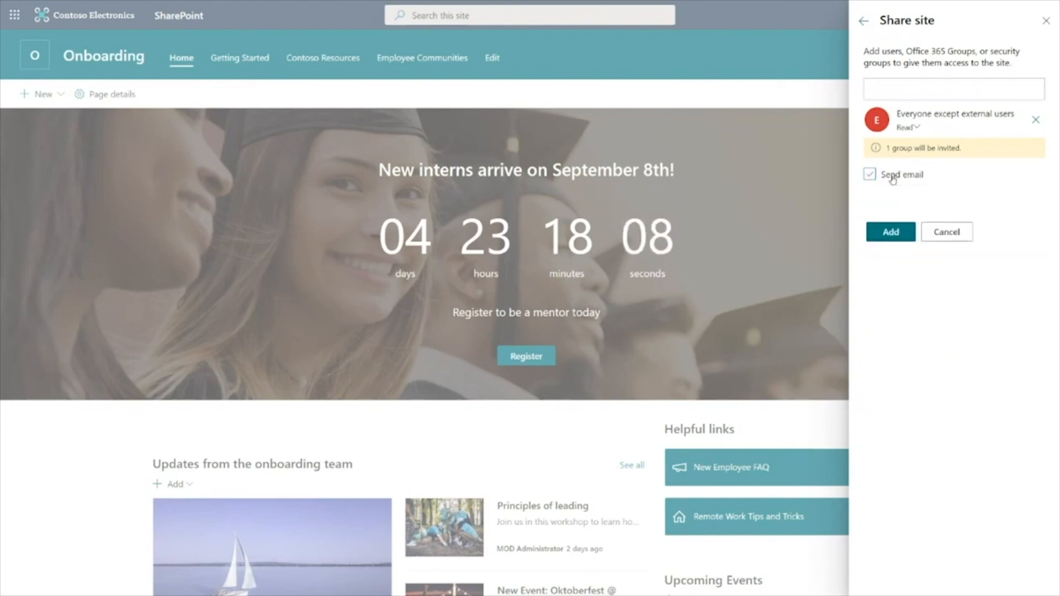
{"action": "left_click", "coordinate": [890, 232]}
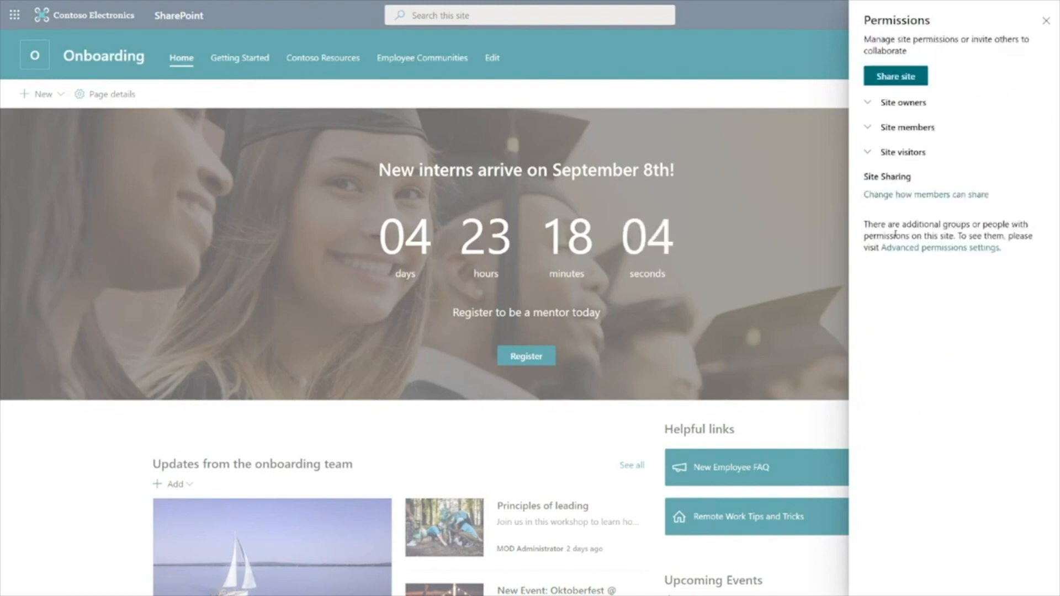
{"action": "left_click", "coordinate": [1047, 25]}
{"action": "left_click", "coordinate": [1044, 38]}
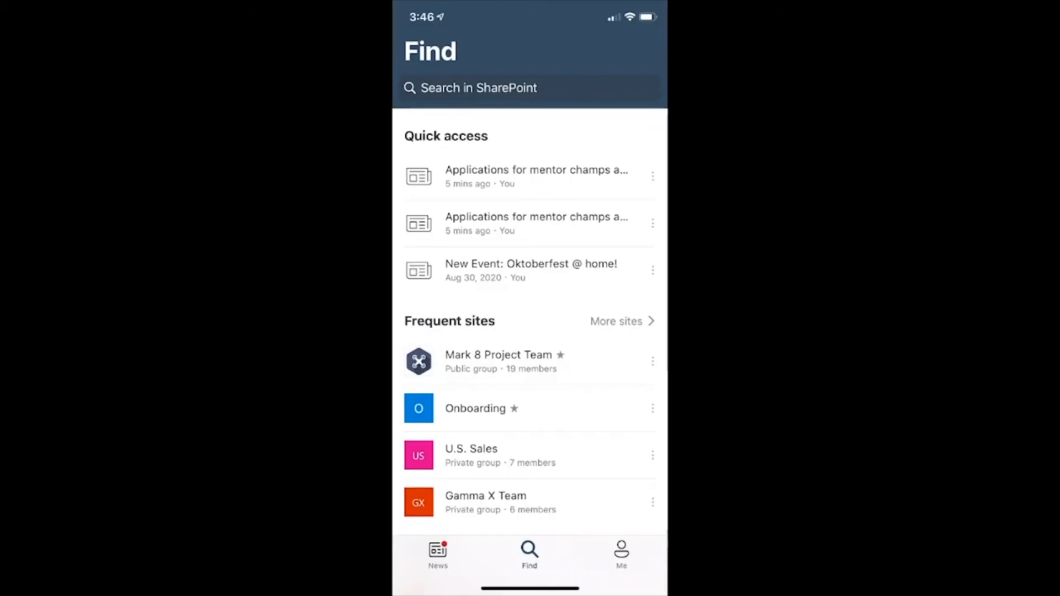
Open the Onboarding site from the frequent sites in the SharePoint mobile app
{"action": "scroll", "coordinate": [530, 314], "scroll_direction": "down", "scroll_amount": 6}
{"action": "scroll", "coordinate": [530, 315], "scroll_direction": "down", "scroll_amount": 5}
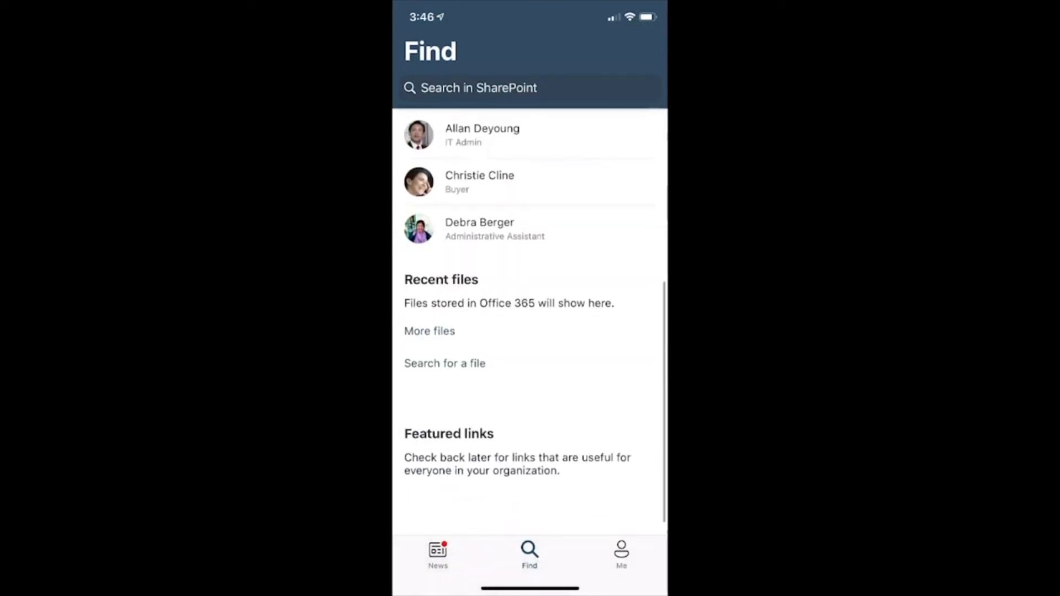
{"action": "scroll", "coordinate": [530, 315], "scroll_direction": "up", "scroll_amount": 10}
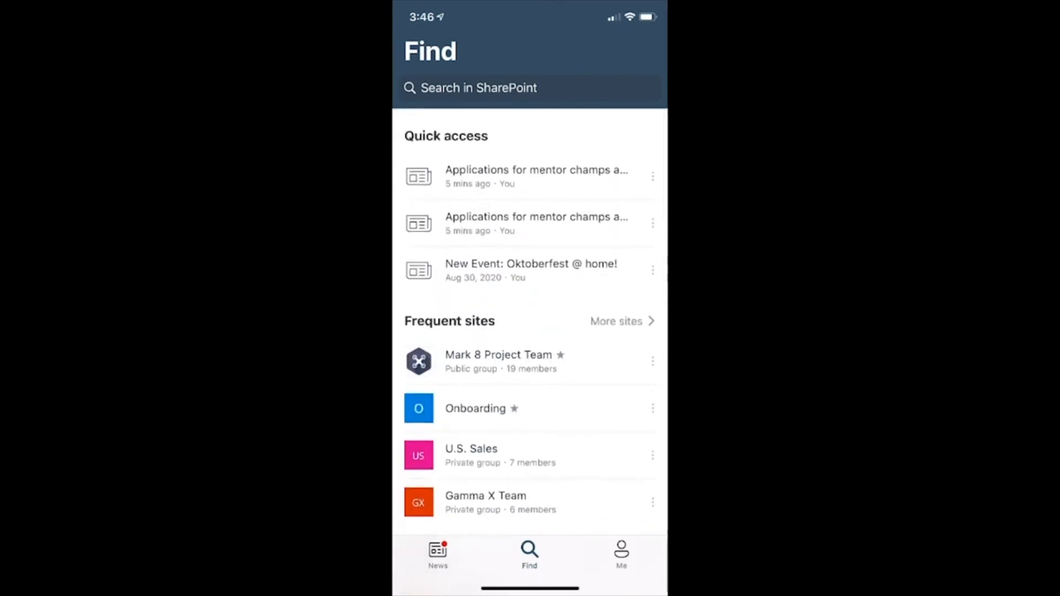
{"action": "left_click", "coordinate": [475, 408]}
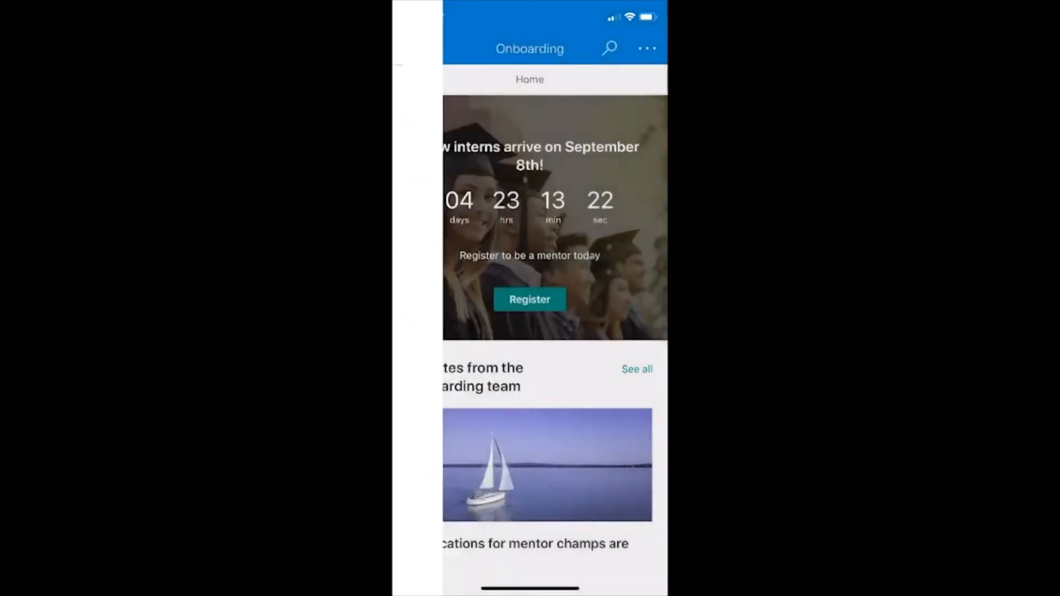
Browse the Onboarding home page and open the news post "Applications for mentor champs are open"
{"action": "scroll", "coordinate": [530, 331], "scroll_direction": "down", "scroll_amount": 10}
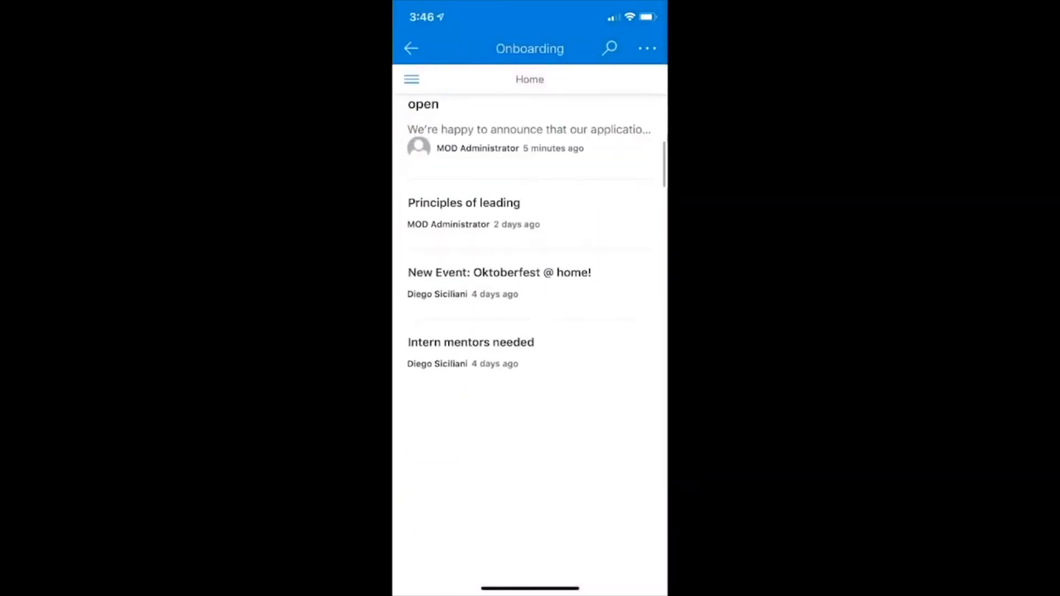
{"action": "scroll", "coordinate": [530, 331], "scroll_direction": "up", "scroll_amount": 10}
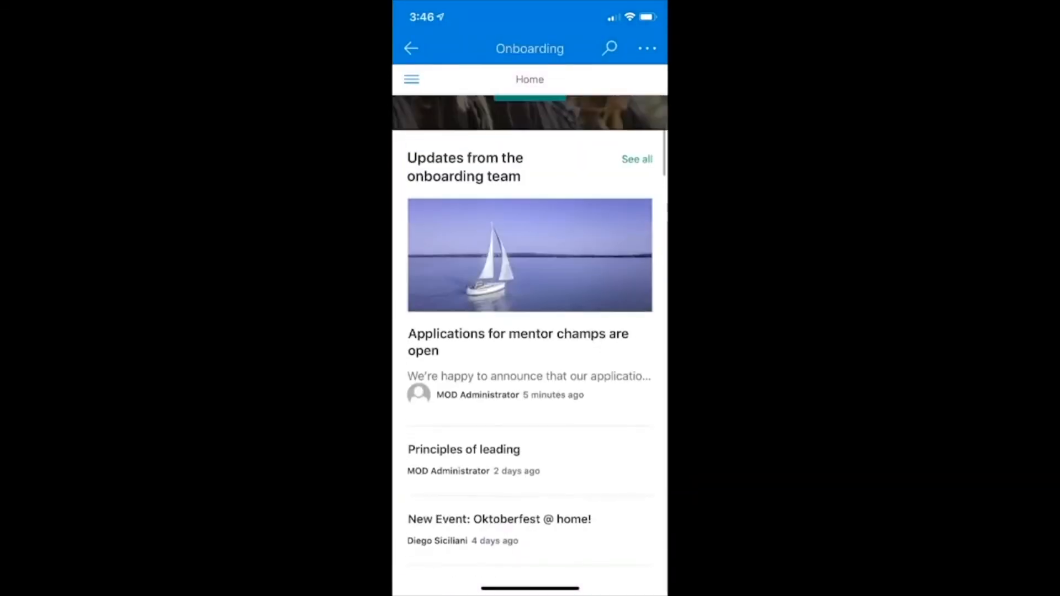
{"action": "scroll", "coordinate": [530, 331], "scroll_direction": "down", "scroll_amount": 4}
{"action": "scroll", "coordinate": [530, 331], "scroll_direction": "down", "scroll_amount": 10}
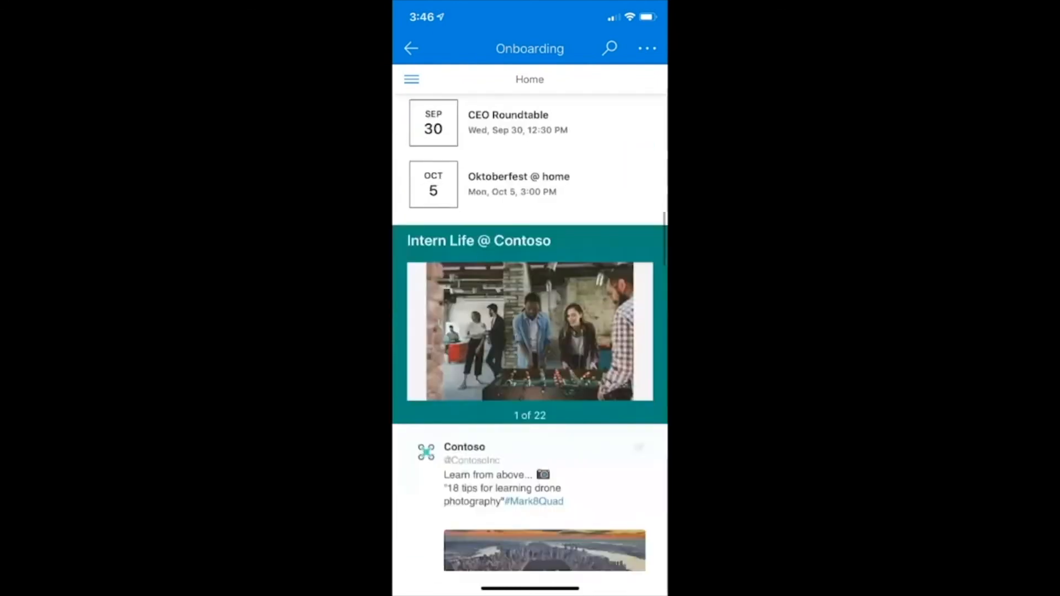
{"action": "scroll", "coordinate": [530, 331], "scroll_direction": "up", "scroll_amount": 2}
{"action": "scroll", "coordinate": [530, 331], "scroll_direction": "up", "scroll_amount": 10}
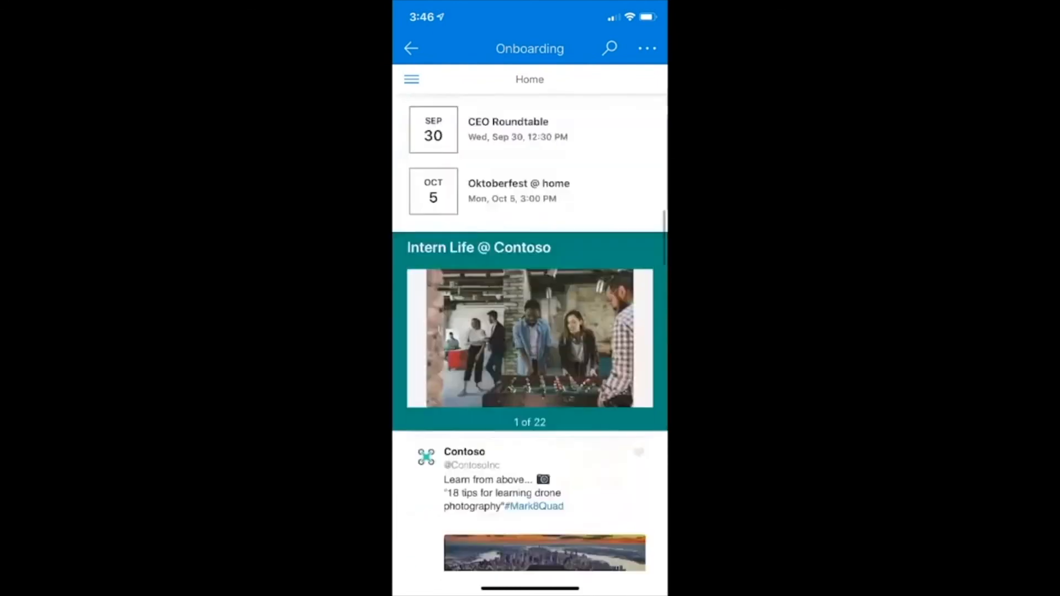
{"action": "left_click", "coordinate": [518, 377]}
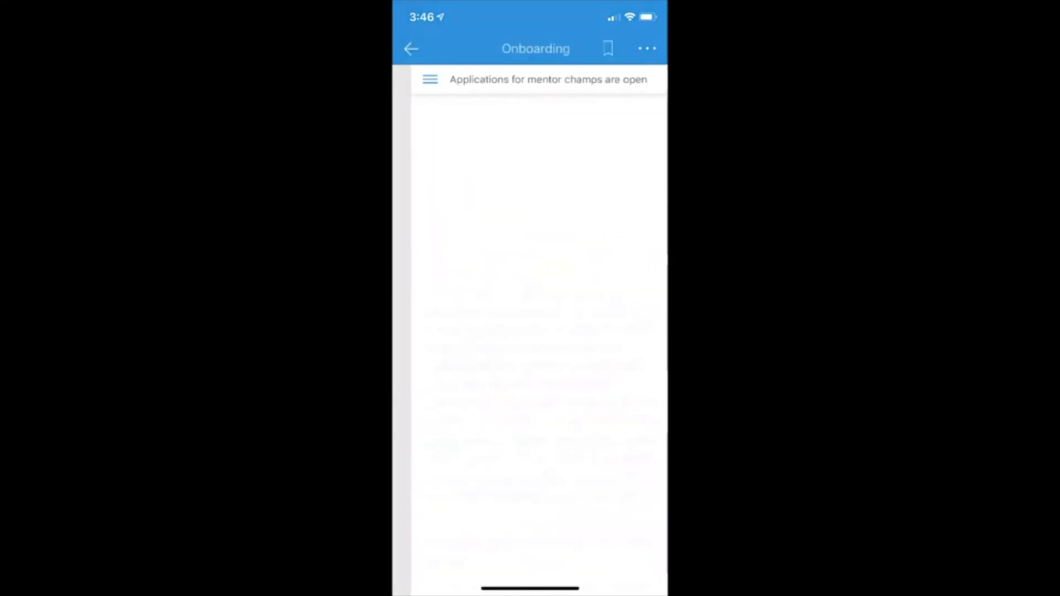
Post the comment "I can't wait!" on the news post
{"action": "scroll", "coordinate": [530, 331], "scroll_direction": "down", "scroll_amount": 5}
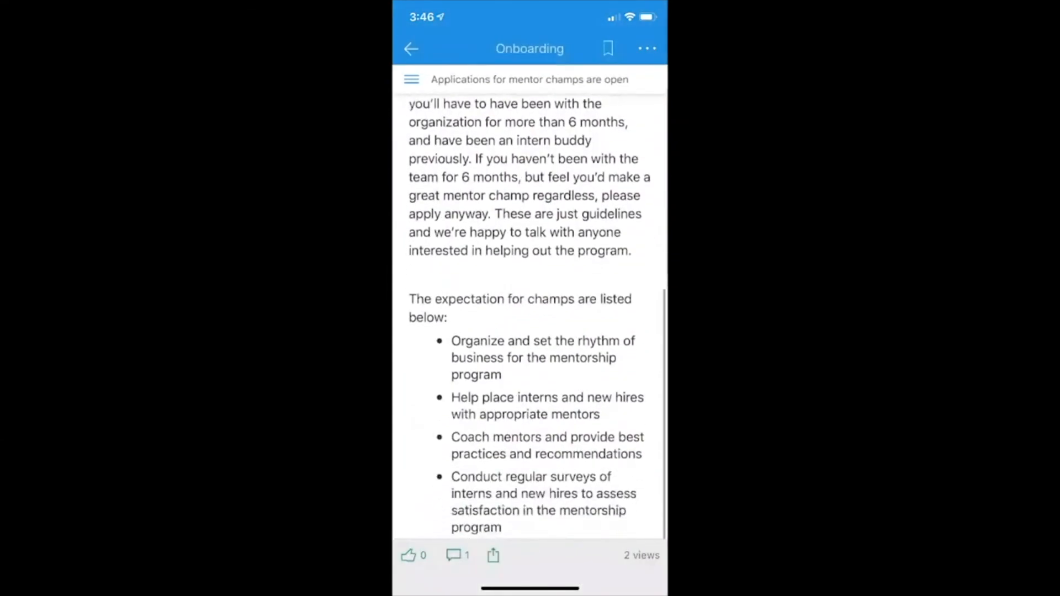
{"action": "left_click", "coordinate": [457, 555]}
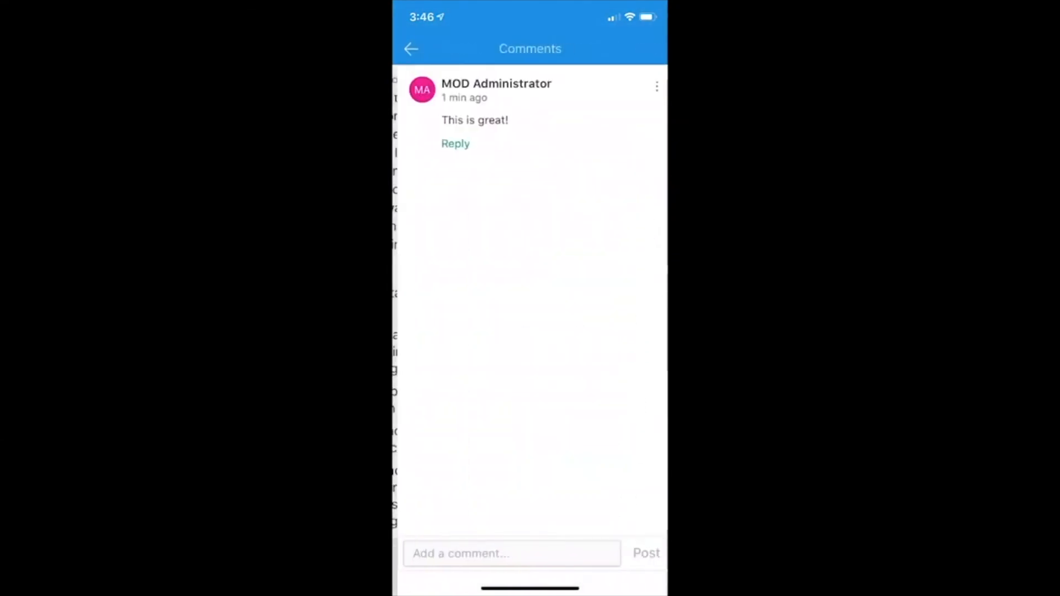
{"action": "left_click", "coordinate": [507, 552]}
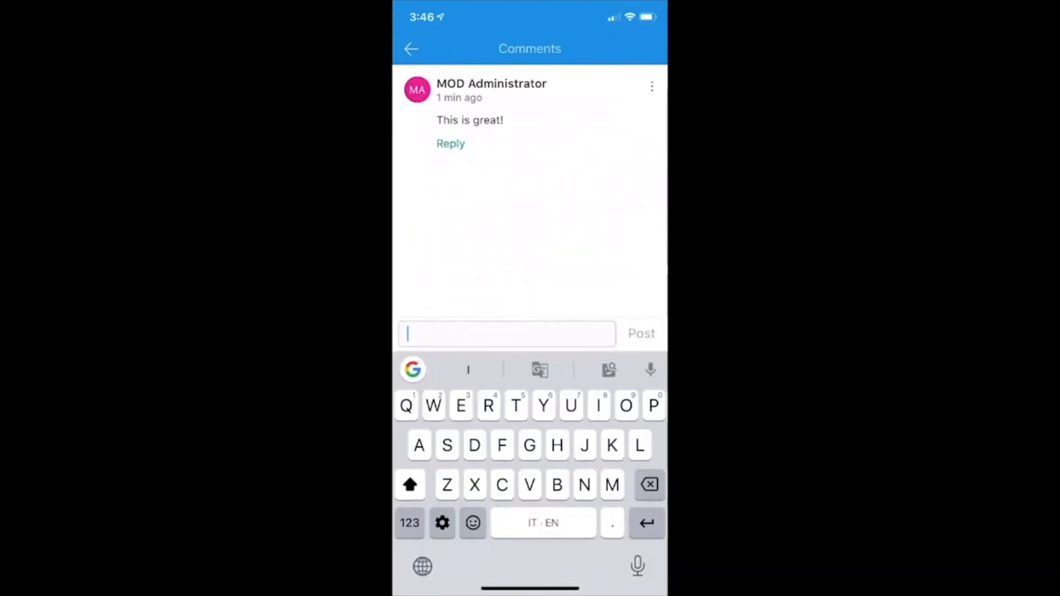
{"action": "type", "text": "I"}
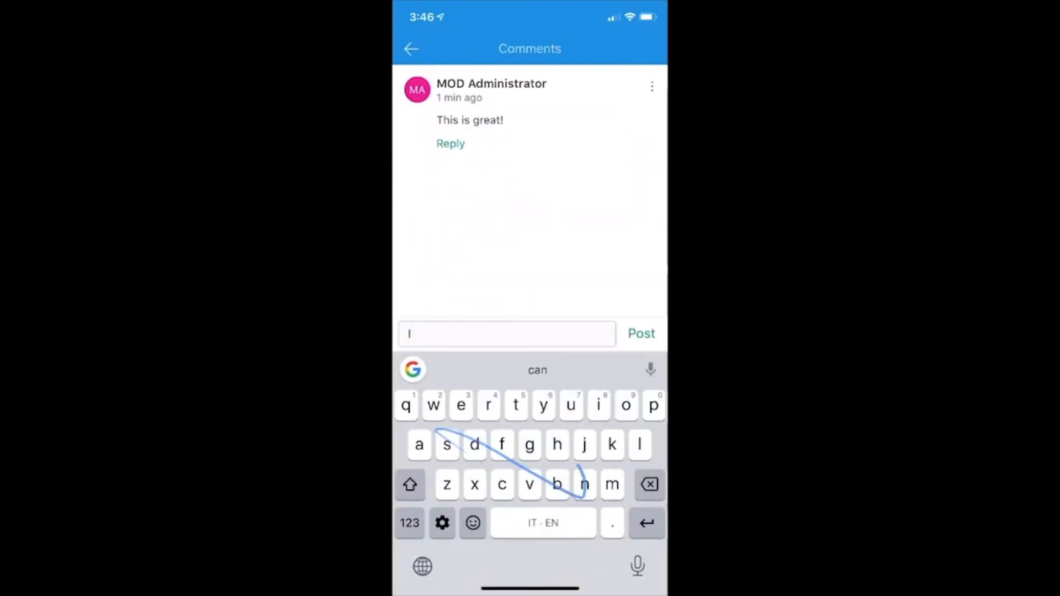
{"action": "type", "text": " can't"}
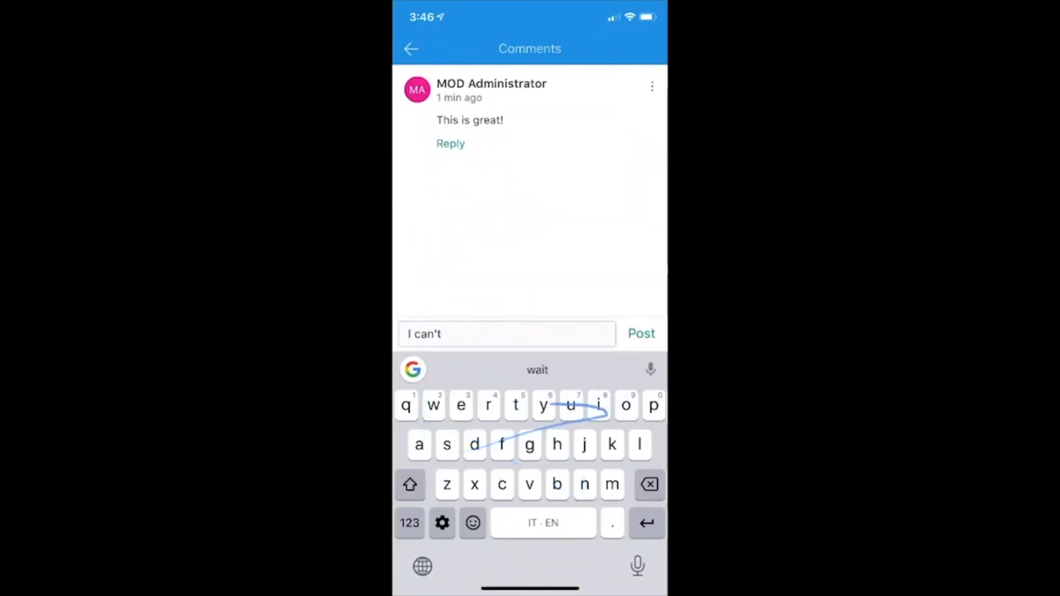
{"action": "type", "text": " wait!"}
{"action": "left_click", "coordinate": [641, 333]}
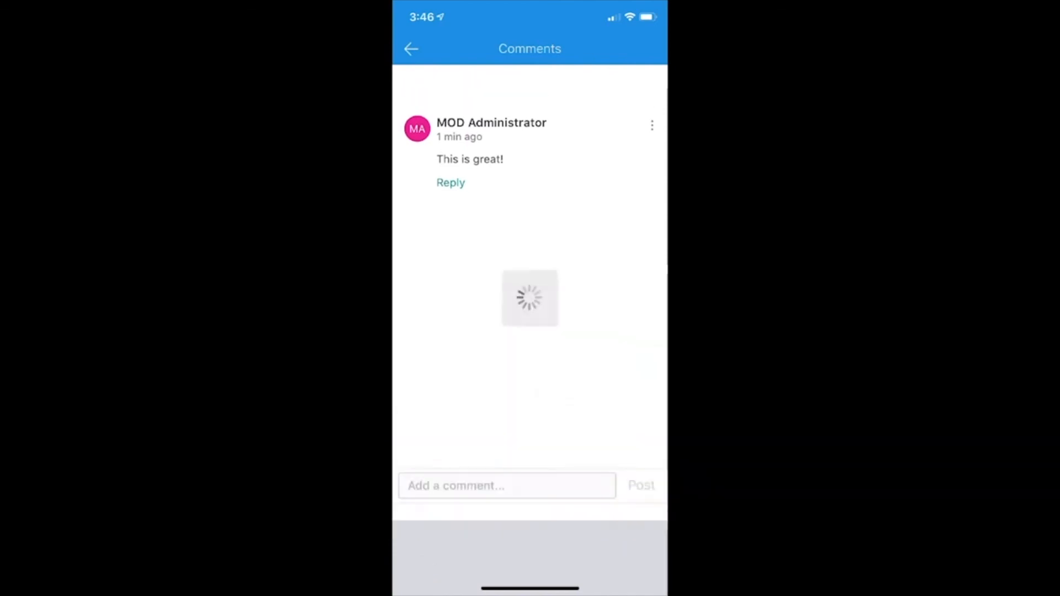
Leave the comments, review the news post, and return to the Onboarding home page
{"action": "left_click_drag", "start_coordinate": [394, 331], "coordinate": [624, 332]}
{"action": "scroll", "coordinate": [530, 317], "scroll_direction": "up", "scroll_amount": 6}
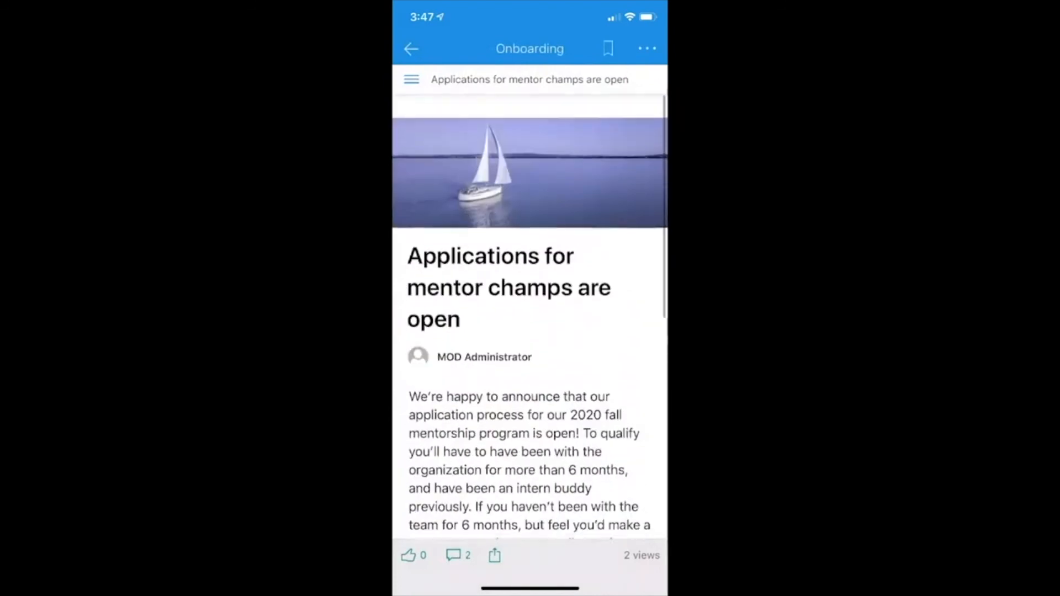
{"action": "scroll", "coordinate": [530, 317], "scroll_direction": "down", "scroll_amount": 1}
{"action": "left_click", "coordinate": [411, 49]}
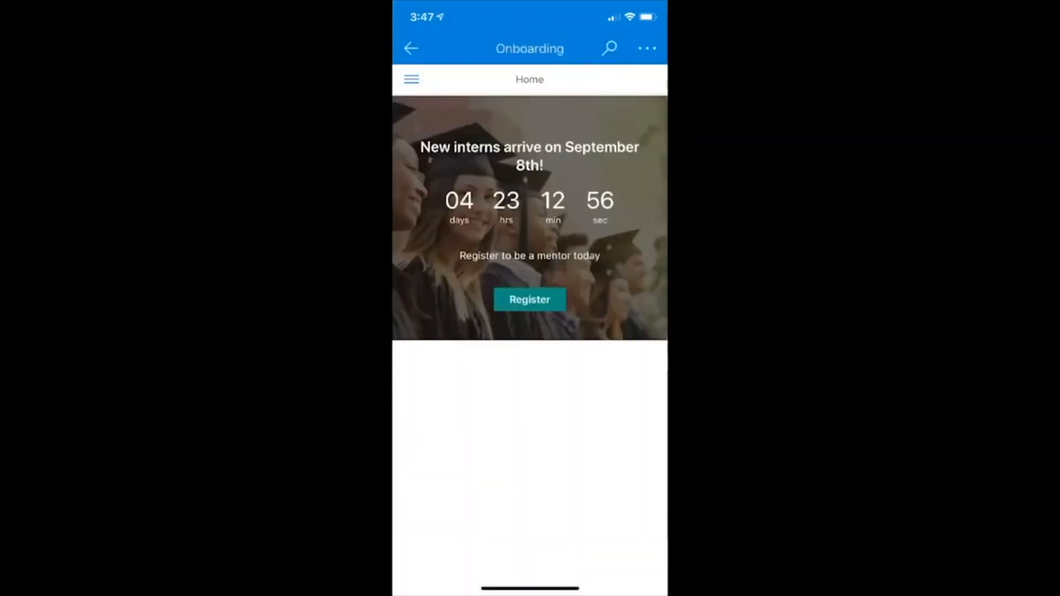
{"action": "scroll", "coordinate": [530, 331], "scroll_direction": "down", "scroll_amount": 9}
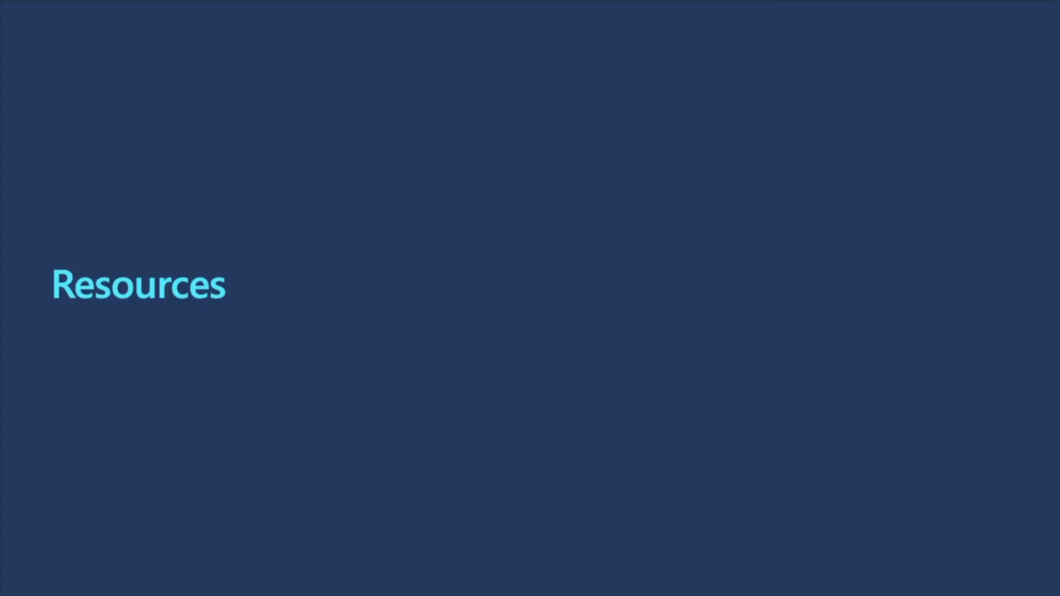